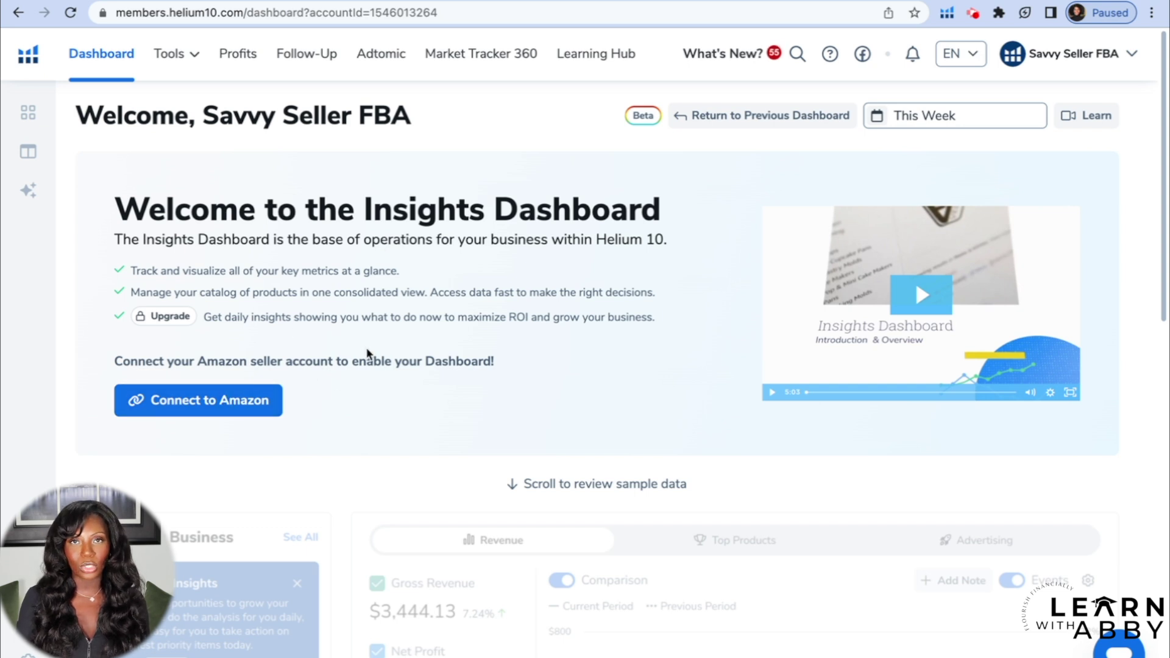
Step: Open the Black Box product research tool and switch it to the keyword-based search
{"action": "scroll", "coordinate": [401, 329], "scroll_direction": "down", "scroll_amount": 10}
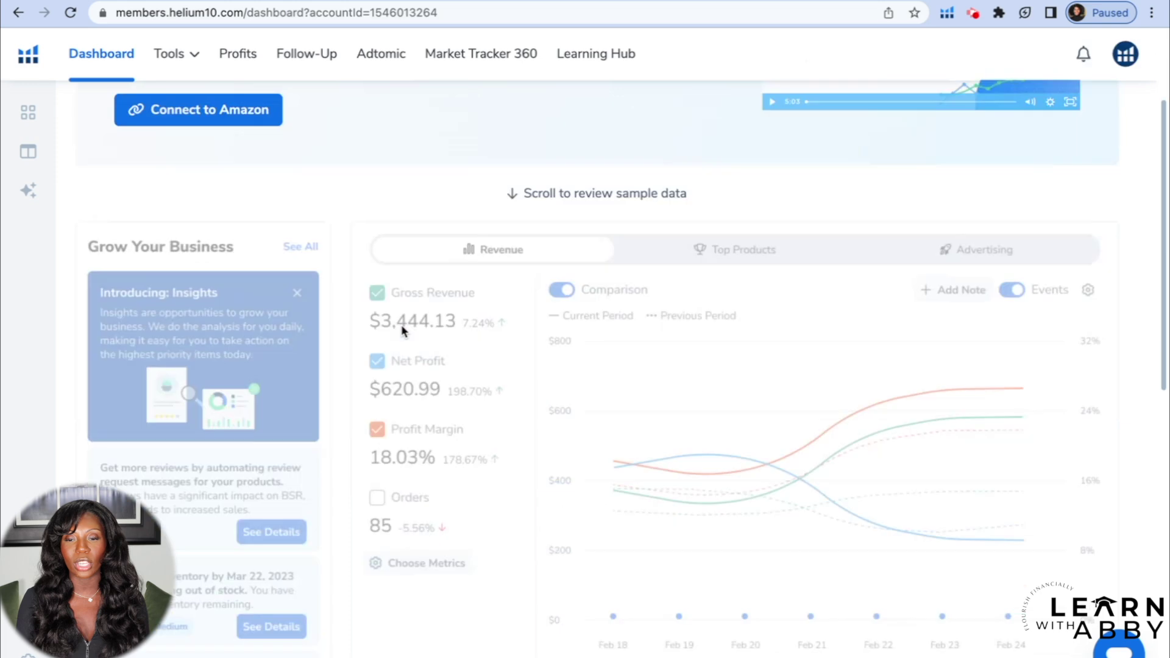
{"action": "scroll", "coordinate": [401, 329], "scroll_direction": "up", "scroll_amount": 10}
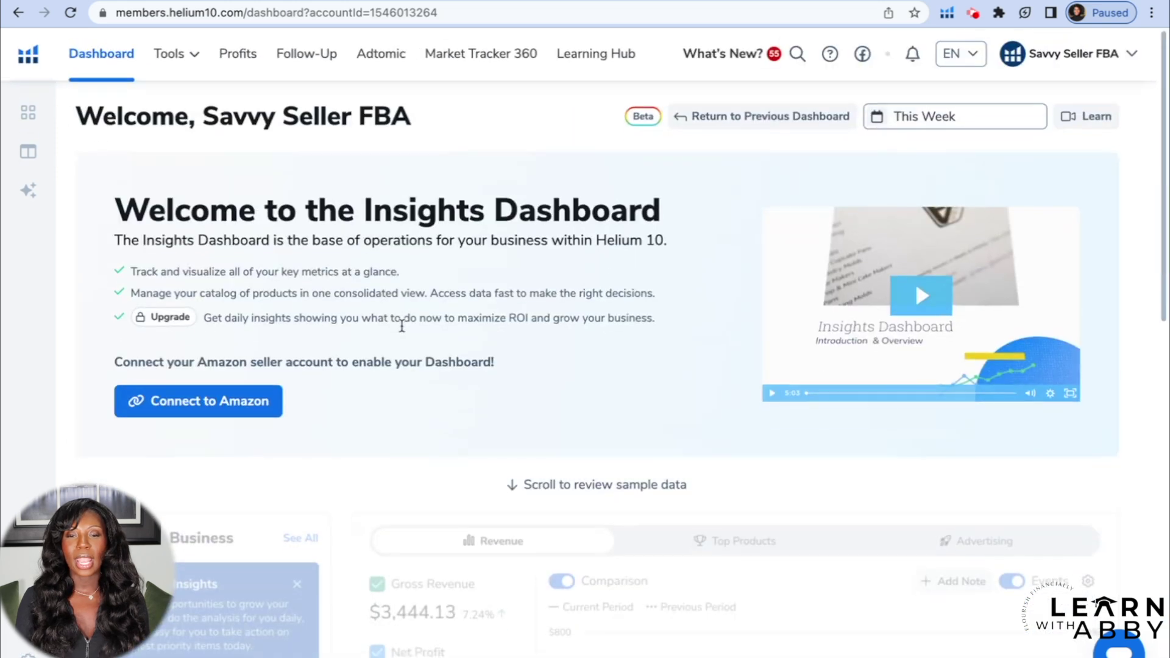
{"action": "left_click", "coordinate": [189, 56]}
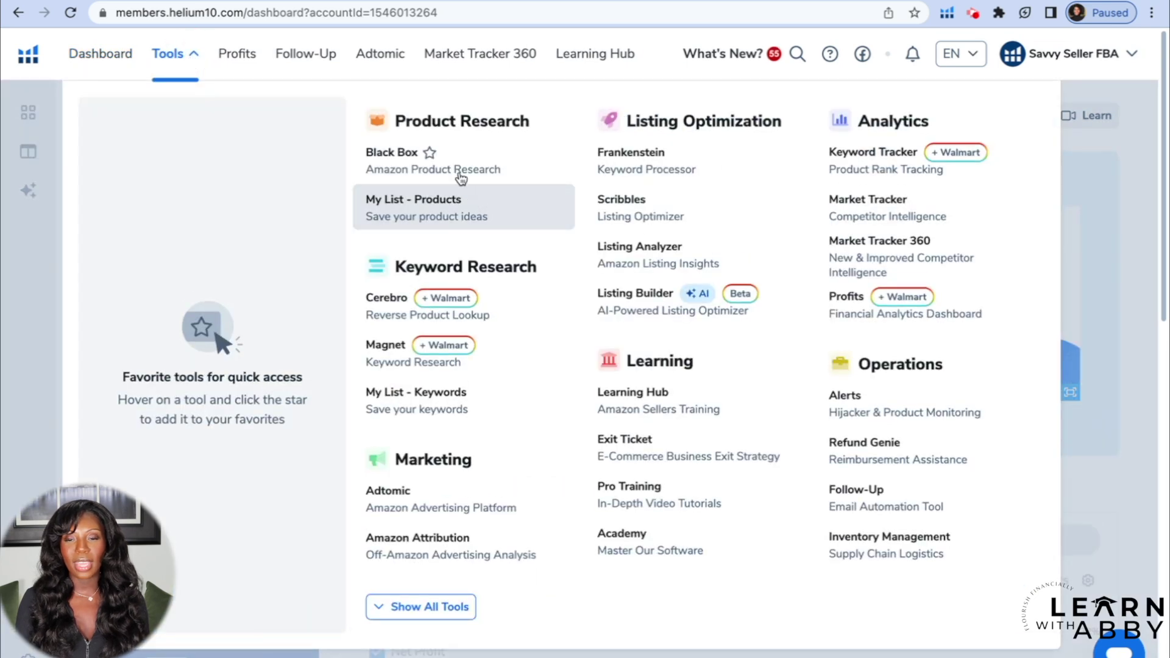
{"action": "left_click", "coordinate": [382, 165]}
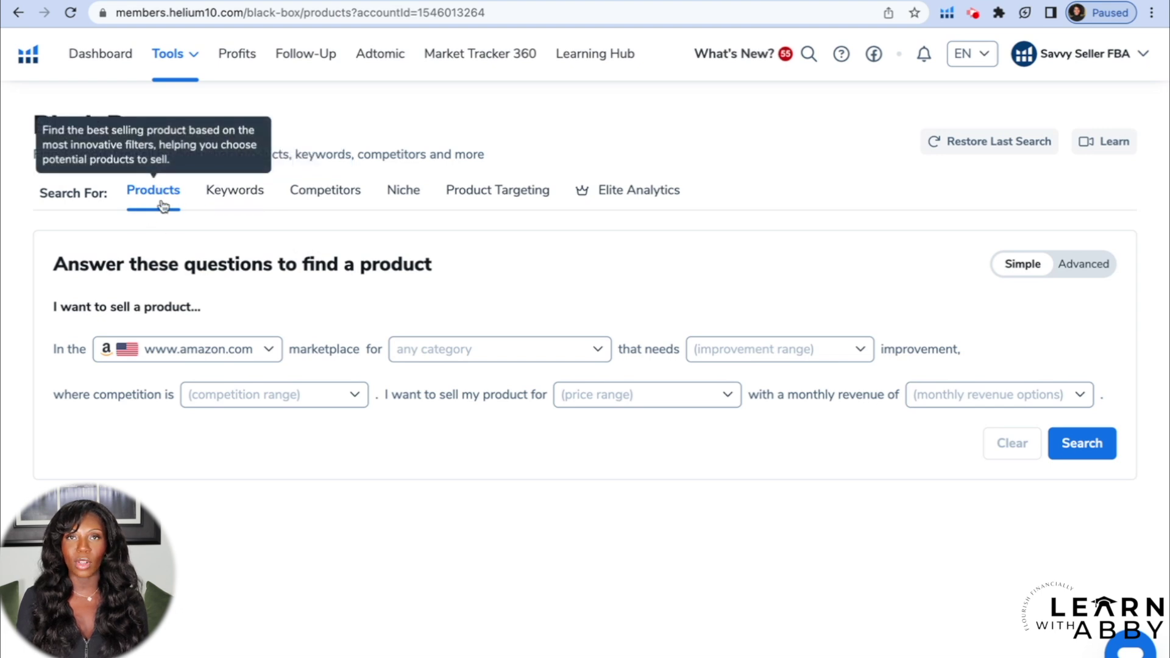
{"action": "left_click", "coordinate": [234, 193]}
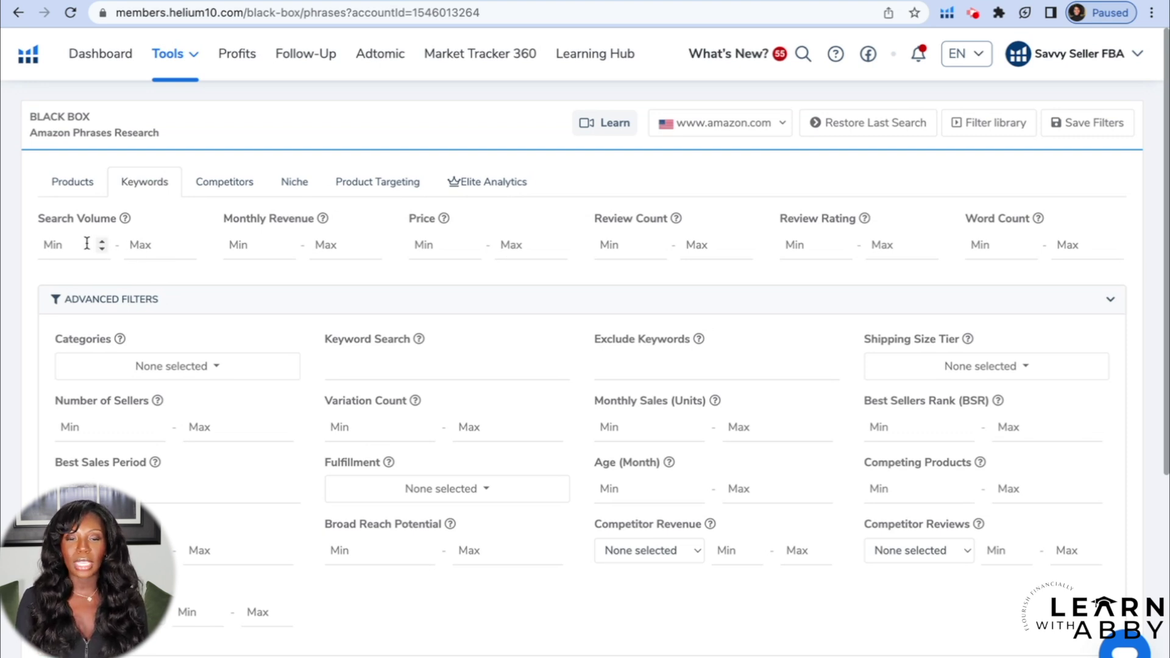
Step: Set the minimum search volume to 3000 and the minimum monthly revenue to 10000
{"action": "left_click", "coordinate": [57, 240]}
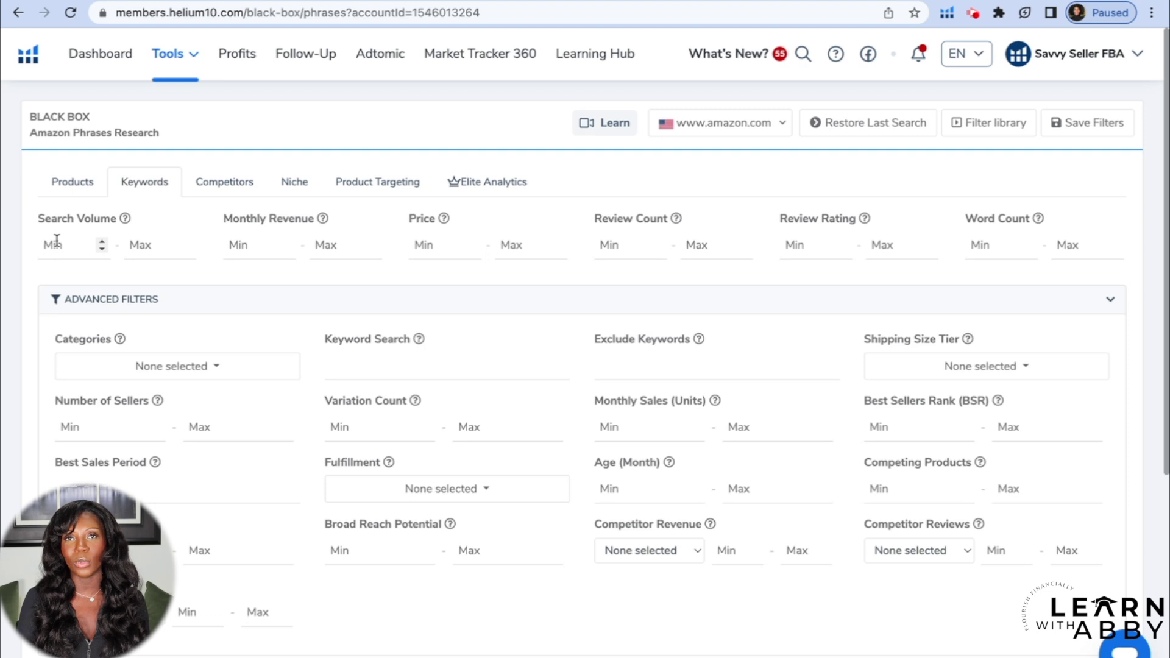
{"action": "type", "text": "3"}
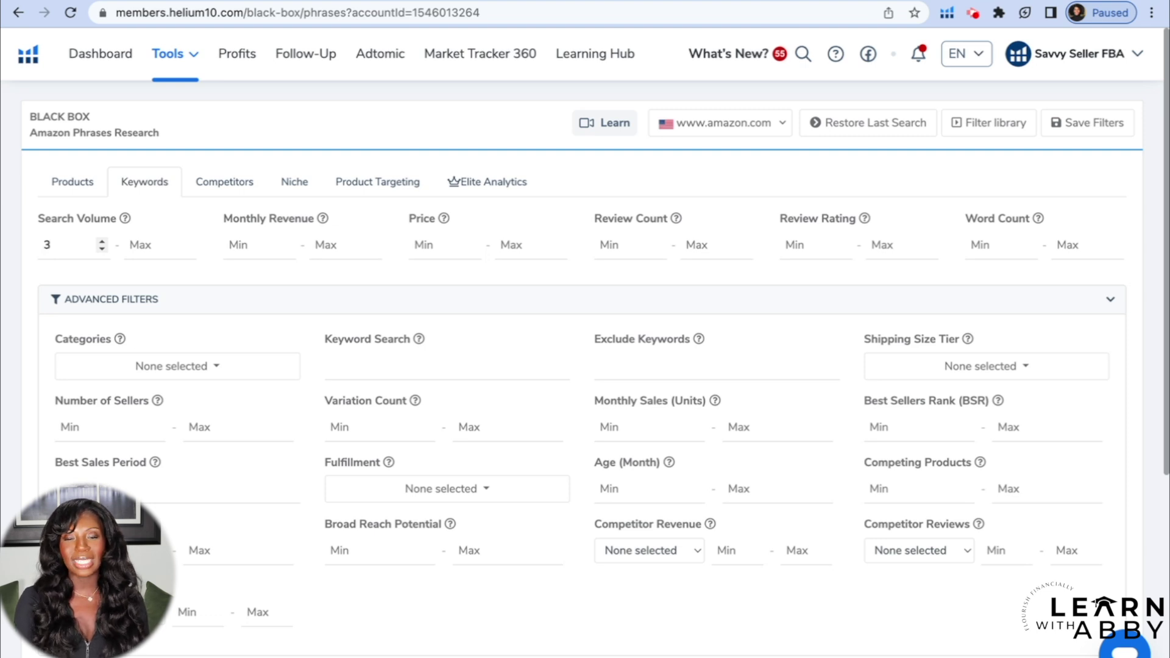
{"action": "type", "text": "000"}
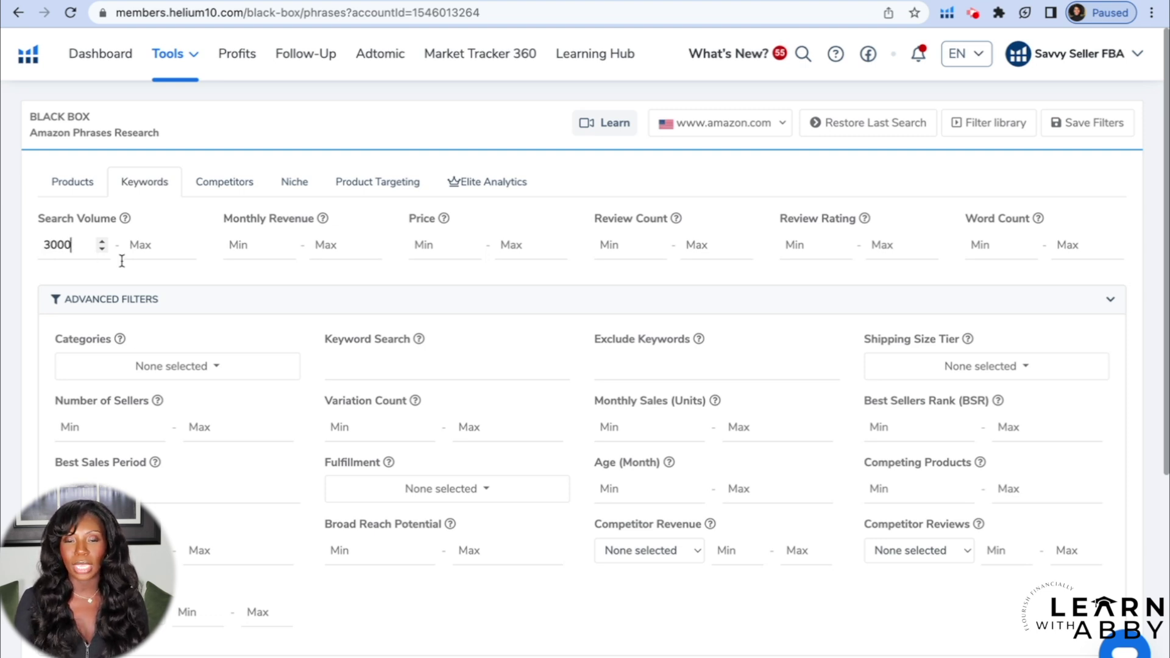
{"action": "left_click", "coordinate": [260, 243]}
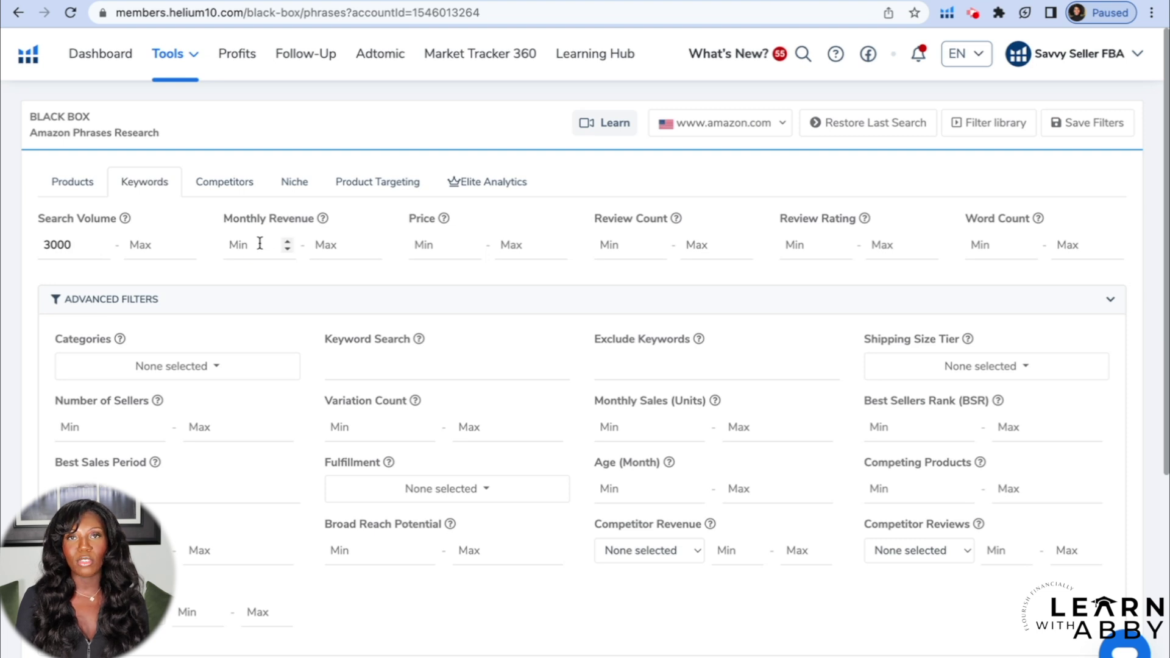
{"action": "type", "text": "10000"}
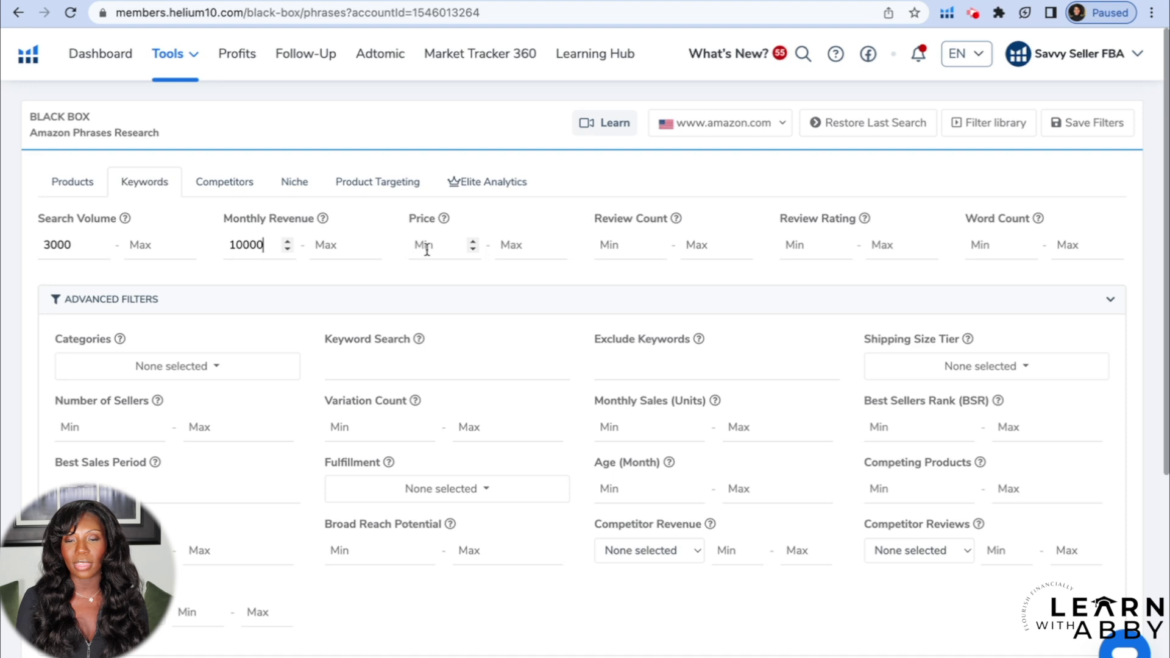
Step: Set the minimum price to 10 and the maximum review count to 200
{"action": "left_click", "coordinate": [425, 247]}
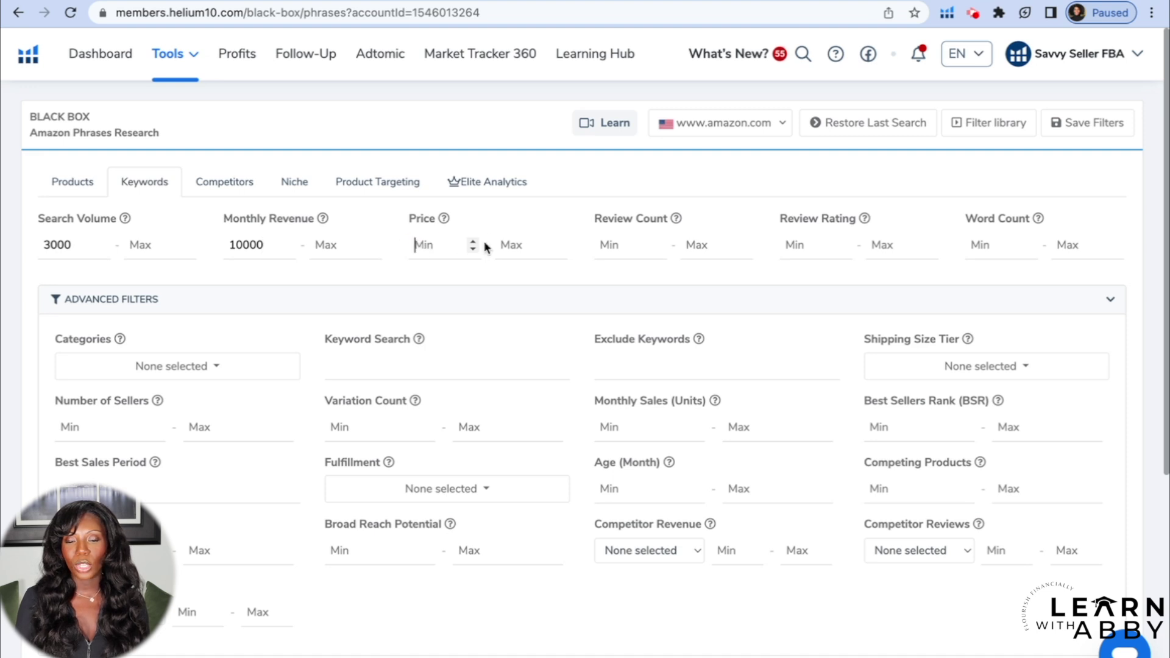
{"action": "type", "text": "10"}
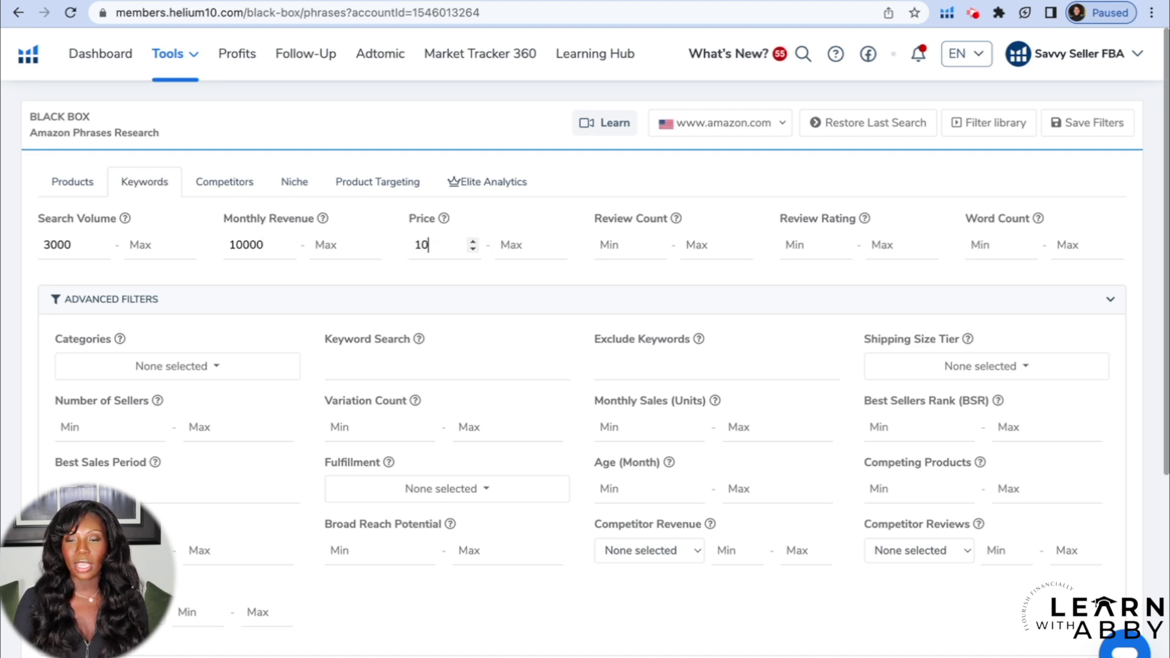
{"action": "left_click", "coordinate": [712, 250]}
{"action": "type", "text": "200"}
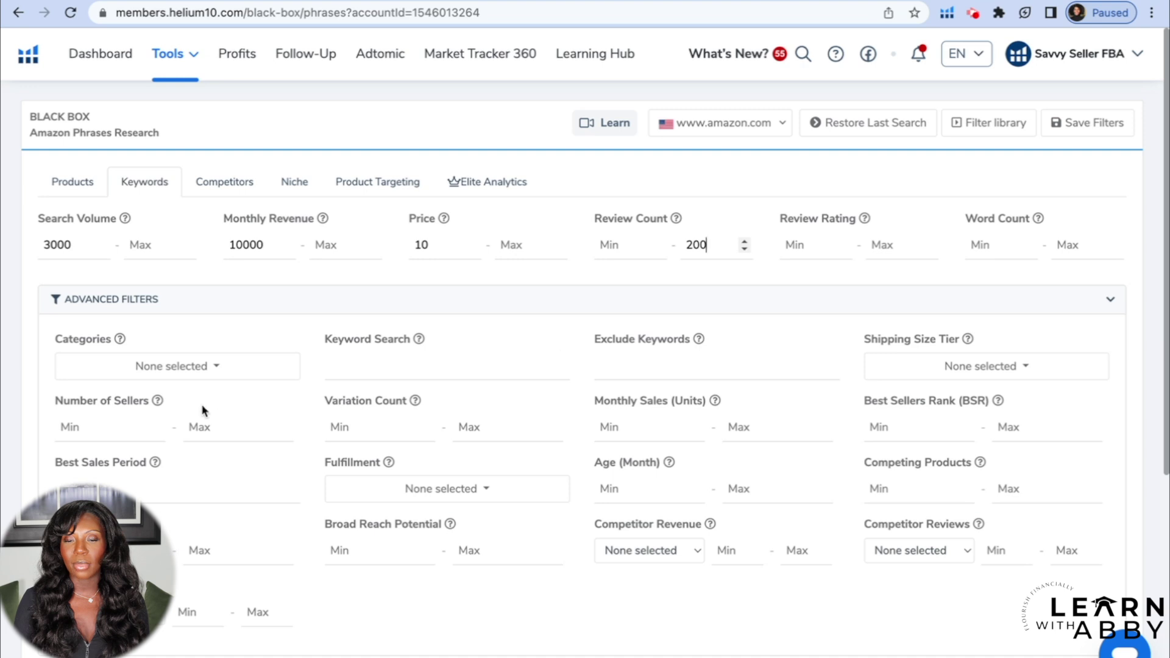
Step: Include the categories Arts, Crafts & Sewing, Health & Household, and Home & Kitchen in the keyword filters
{"action": "left_click", "coordinate": [213, 369]}
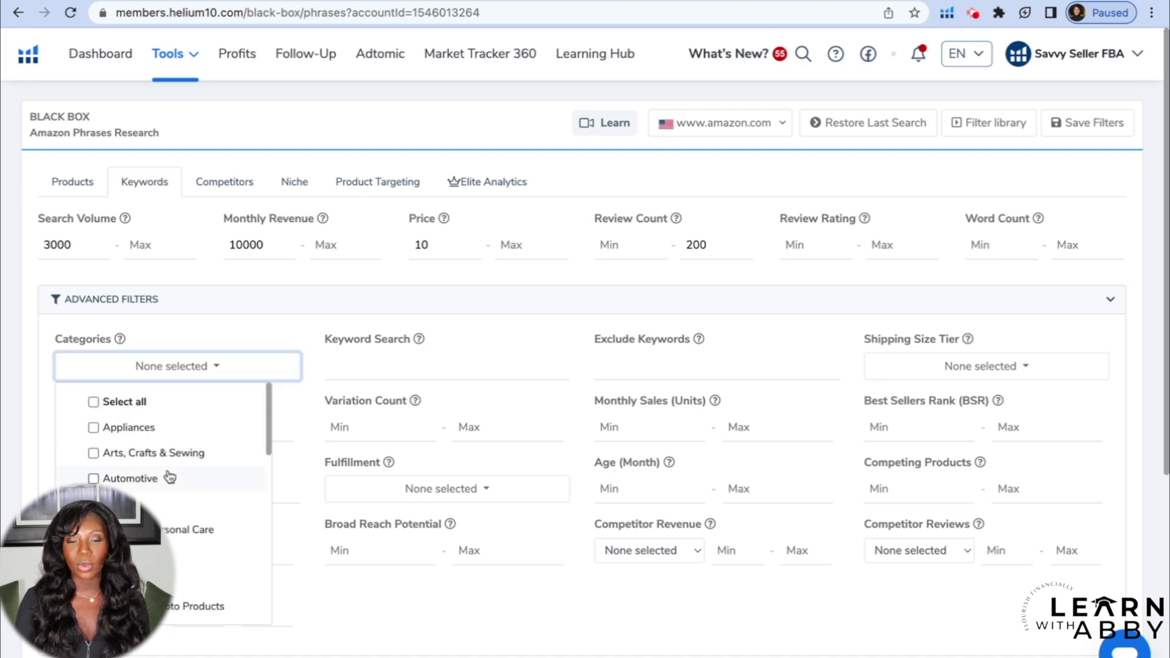
{"action": "scroll", "coordinate": [168, 476], "scroll_direction": "down", "scroll_amount": 1}
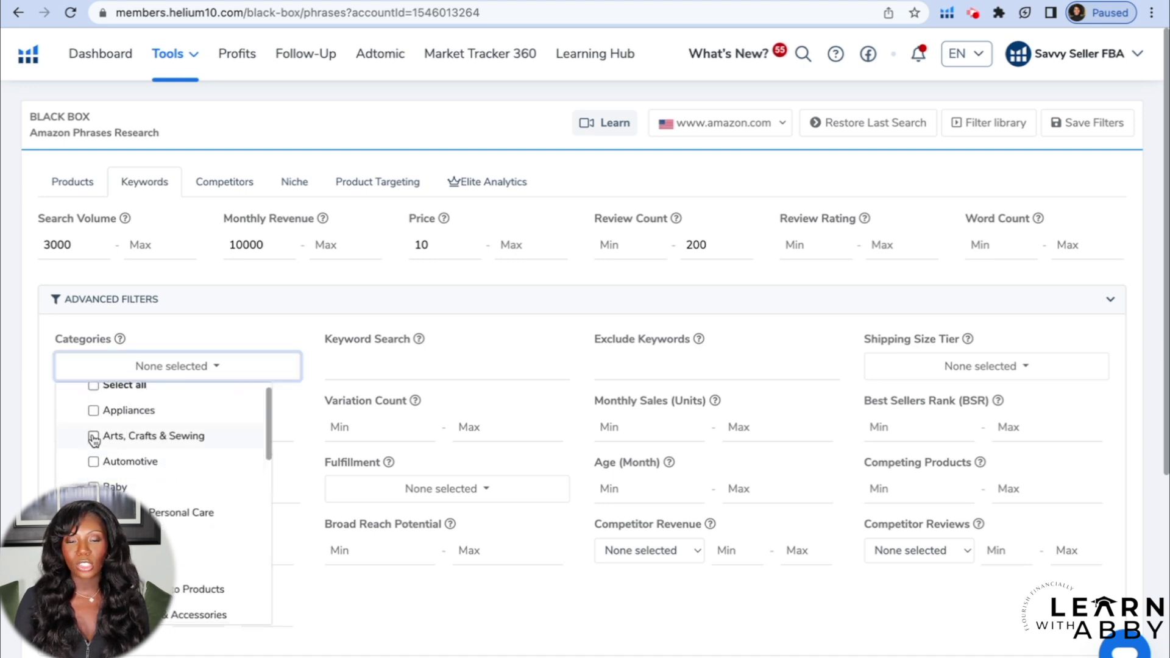
{"action": "left_click", "coordinate": [93, 436]}
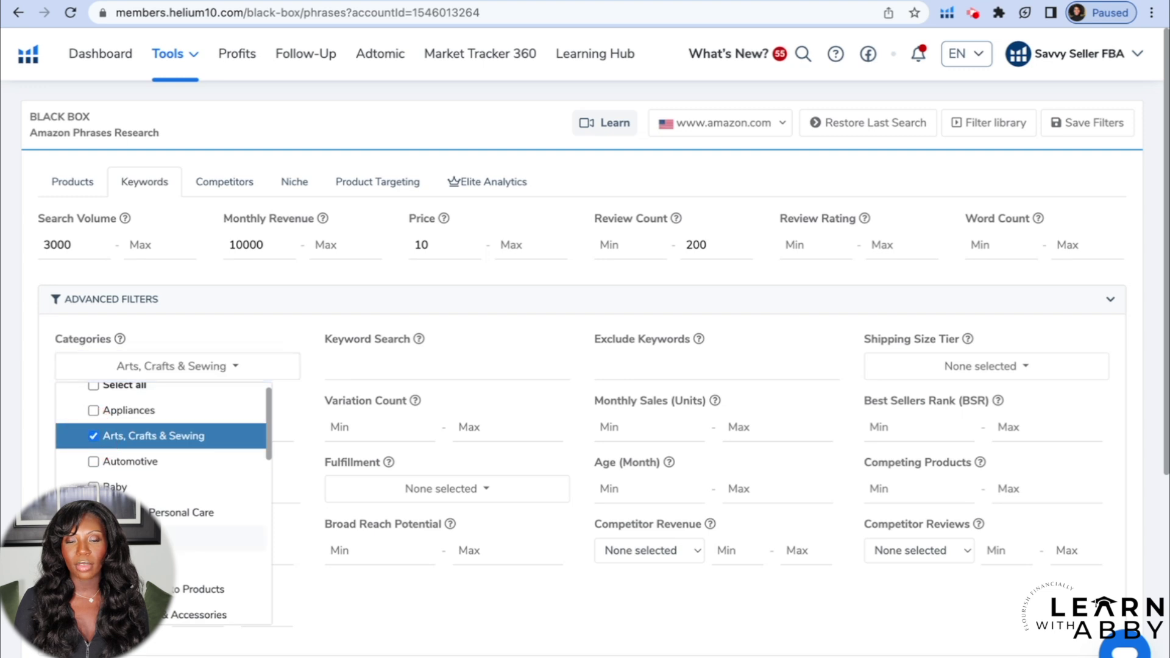
{"action": "scroll", "coordinate": [161, 463], "scroll_direction": "down", "scroll_amount": 2}
{"action": "scroll", "coordinate": [164, 502], "scroll_direction": "down", "scroll_amount": 2}
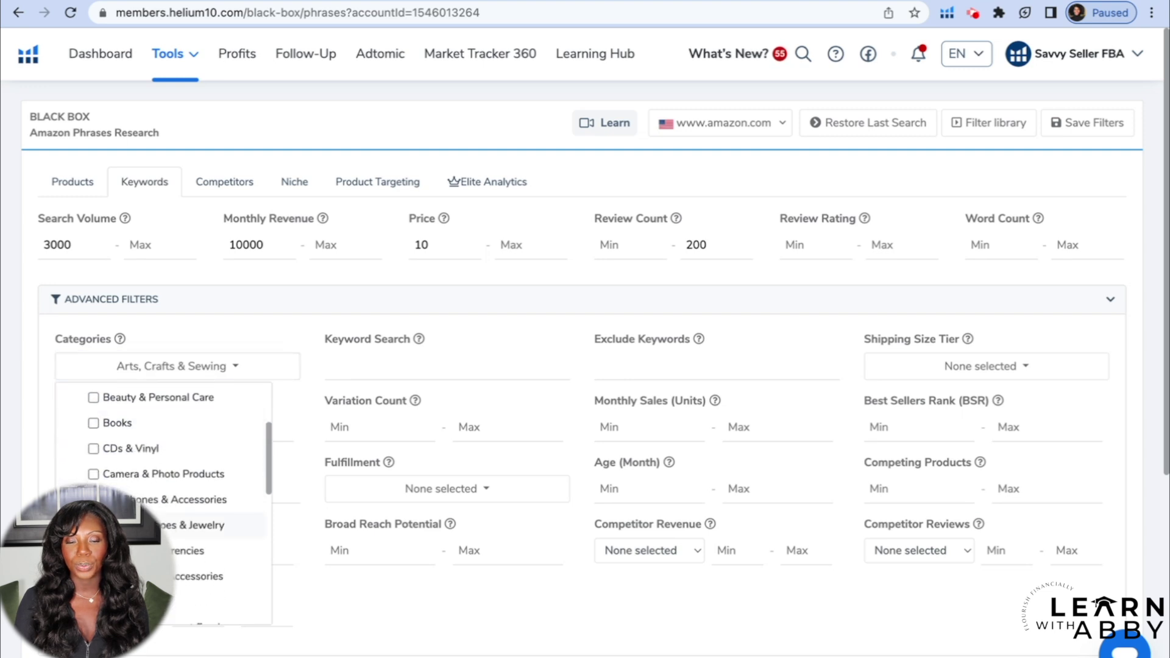
{"action": "scroll", "coordinate": [164, 512], "scroll_direction": "down", "scroll_amount": 4}
{"action": "left_click", "coordinate": [152, 549]}
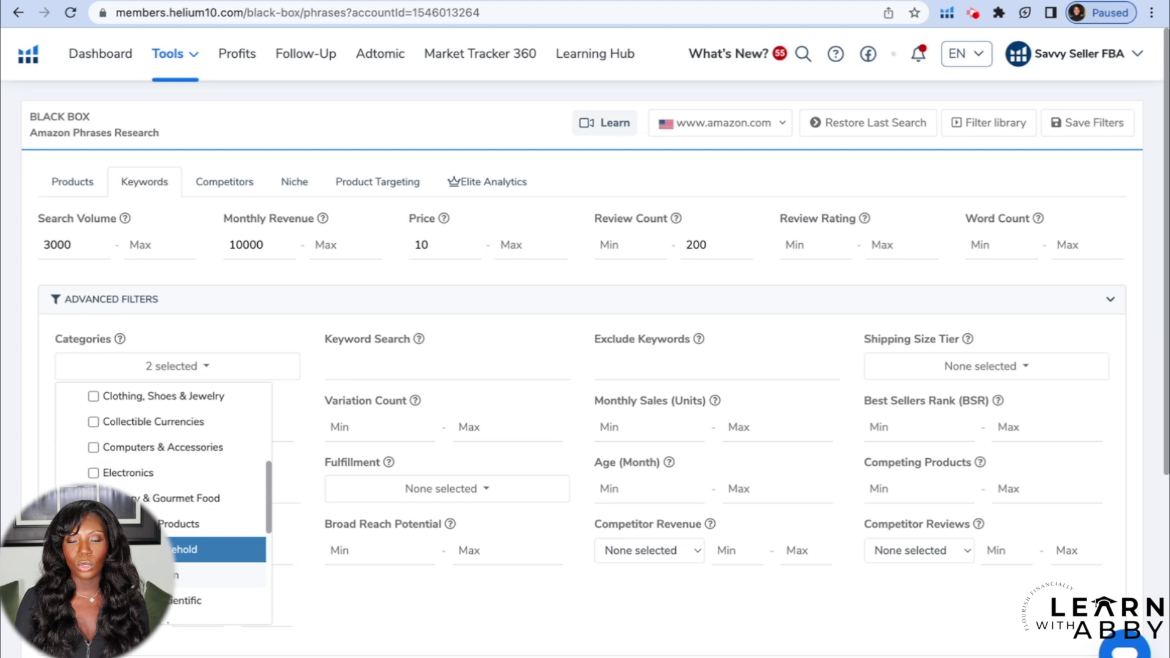
{"action": "scroll", "coordinate": [162, 500], "scroll_direction": "down", "scroll_amount": 4}
{"action": "left_click", "coordinate": [140, 440]}
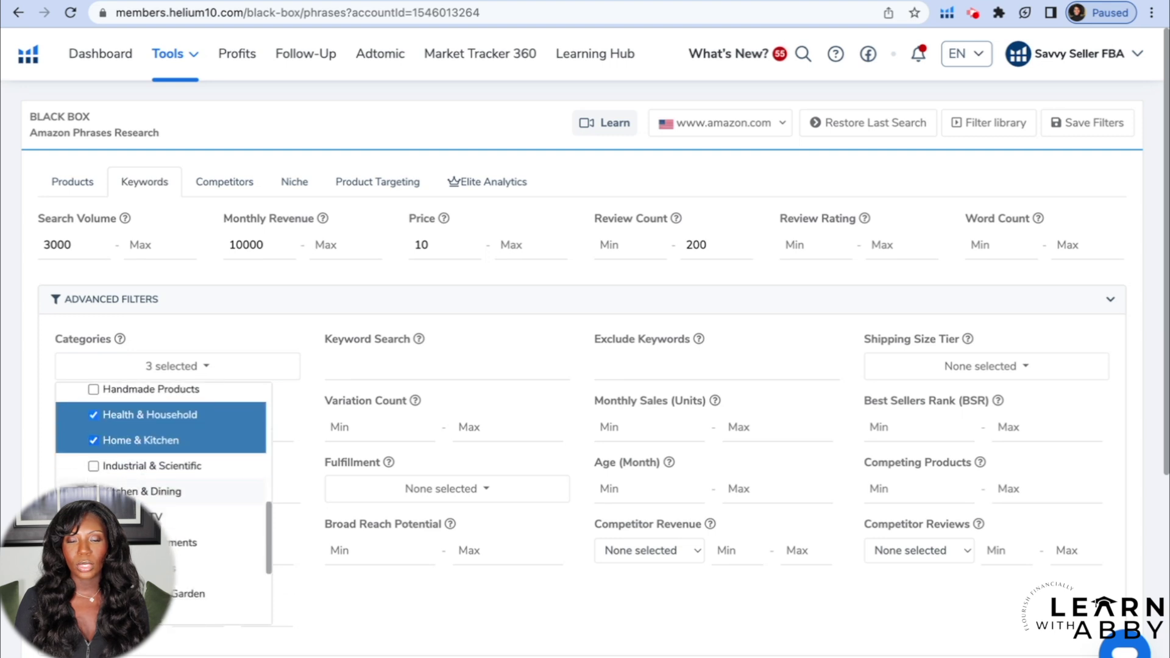
Step: Add Kitchen & Dining, Office Products, Patio, Lawn & Garden, Pet Supplies, and Sports & Outdoors to the selected categories
{"action": "left_click", "coordinate": [94, 492]}
{"action": "left_click", "coordinate": [195, 568]}
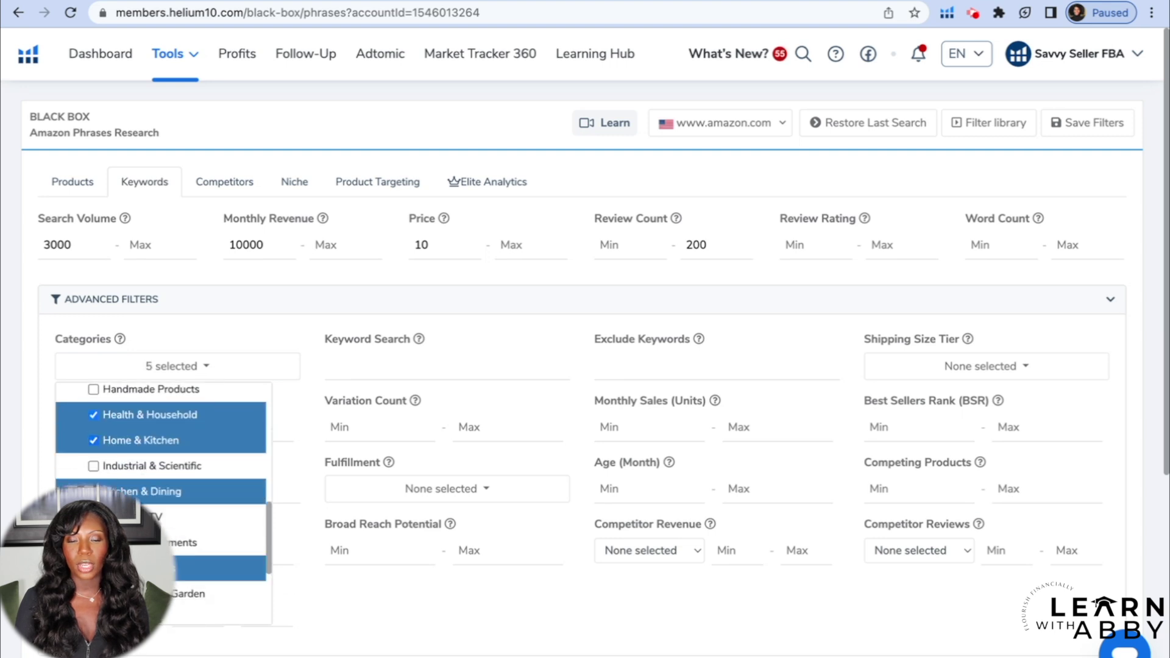
{"action": "scroll", "coordinate": [195, 518], "scroll_direction": "down", "scroll_amount": 2}
{"action": "left_click", "coordinate": [95, 529]}
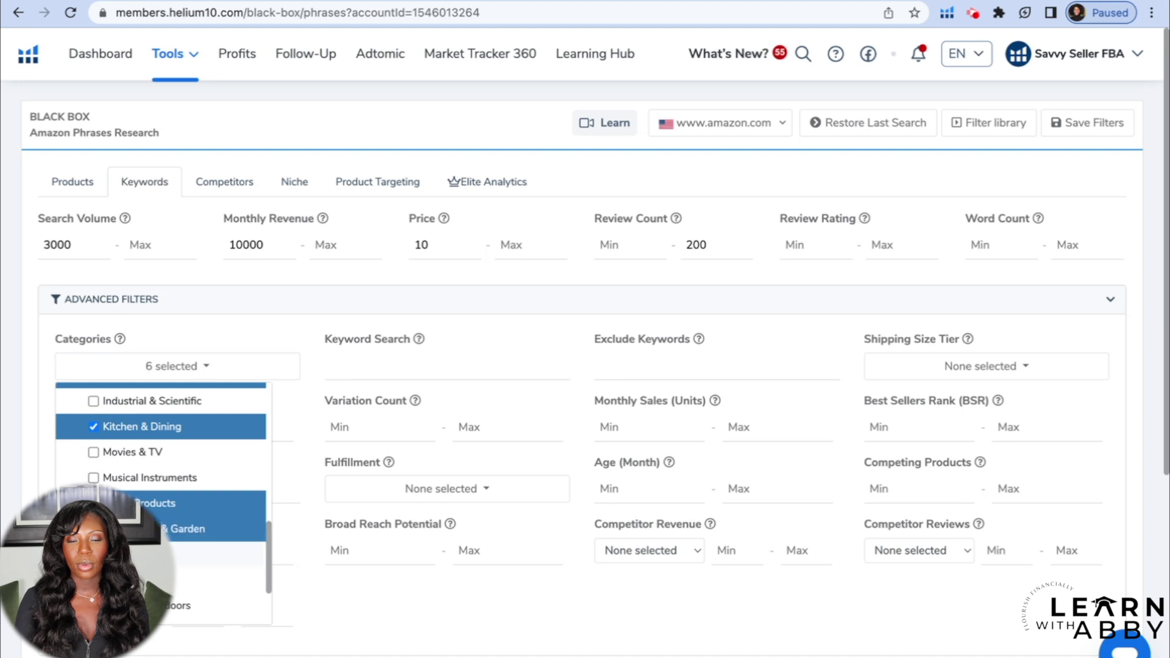
{"action": "left_click", "coordinate": [95, 555]}
{"action": "scroll", "coordinate": [183, 537], "scroll_direction": "down", "scroll_amount": 3}
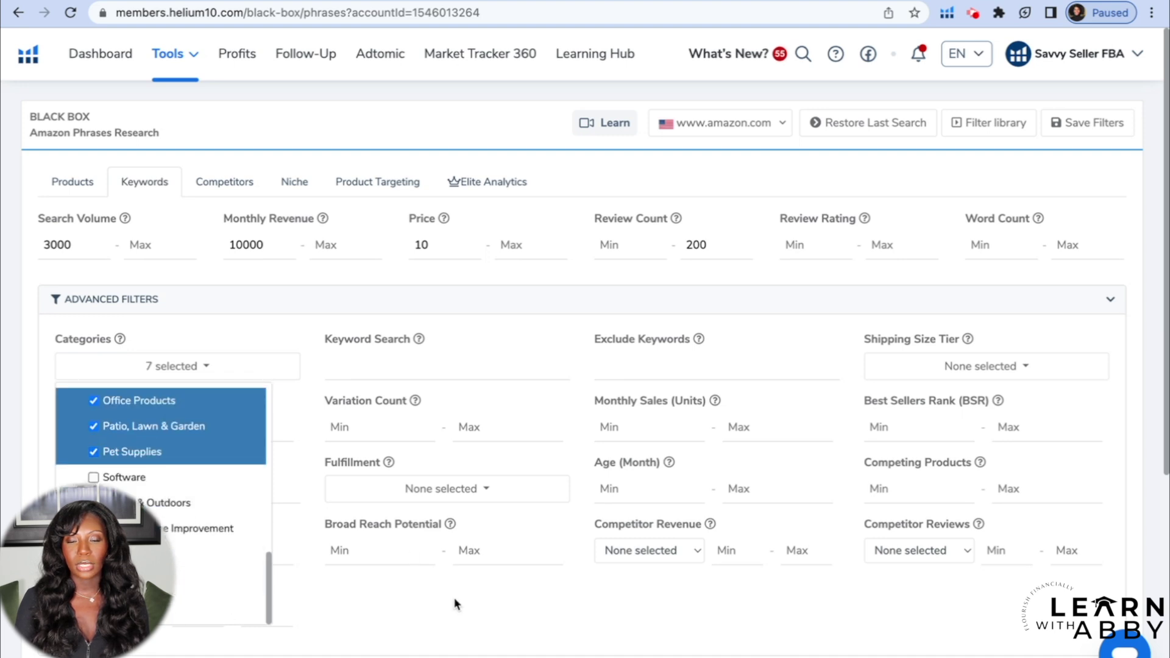
{"action": "left_click", "coordinate": [97, 503]}
{"action": "left_click", "coordinate": [480, 613]}
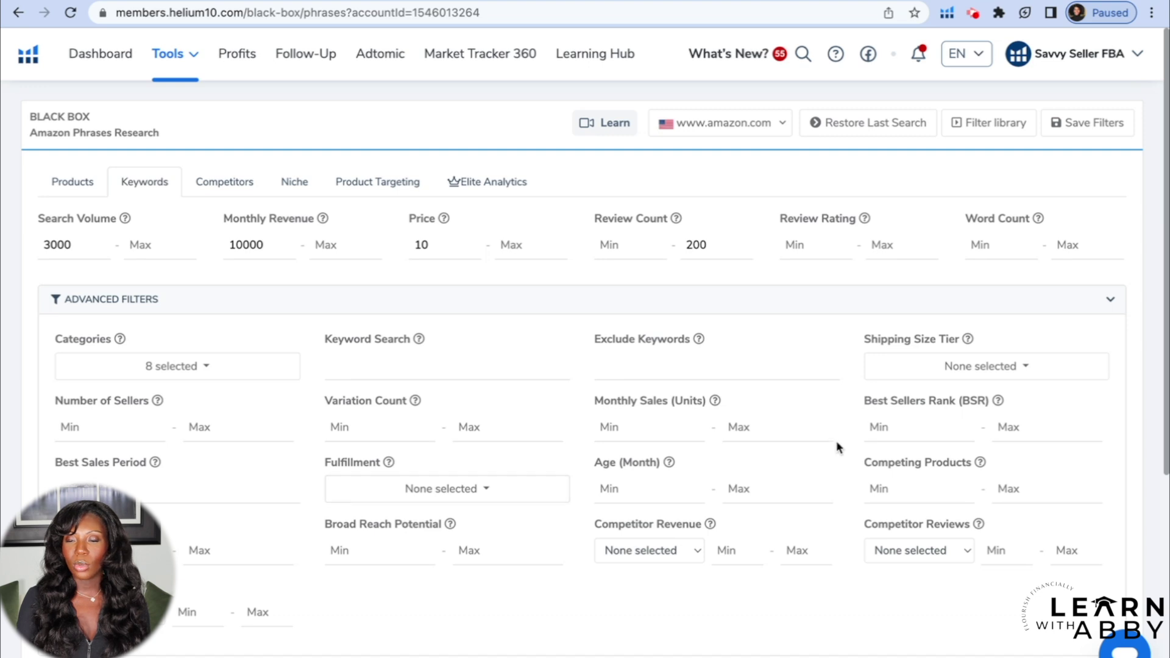
Step: Limit the shipping size tier to Small Standard-Size and Large Standard-Size, and run the keyword search
{"action": "left_click", "coordinate": [975, 372]}
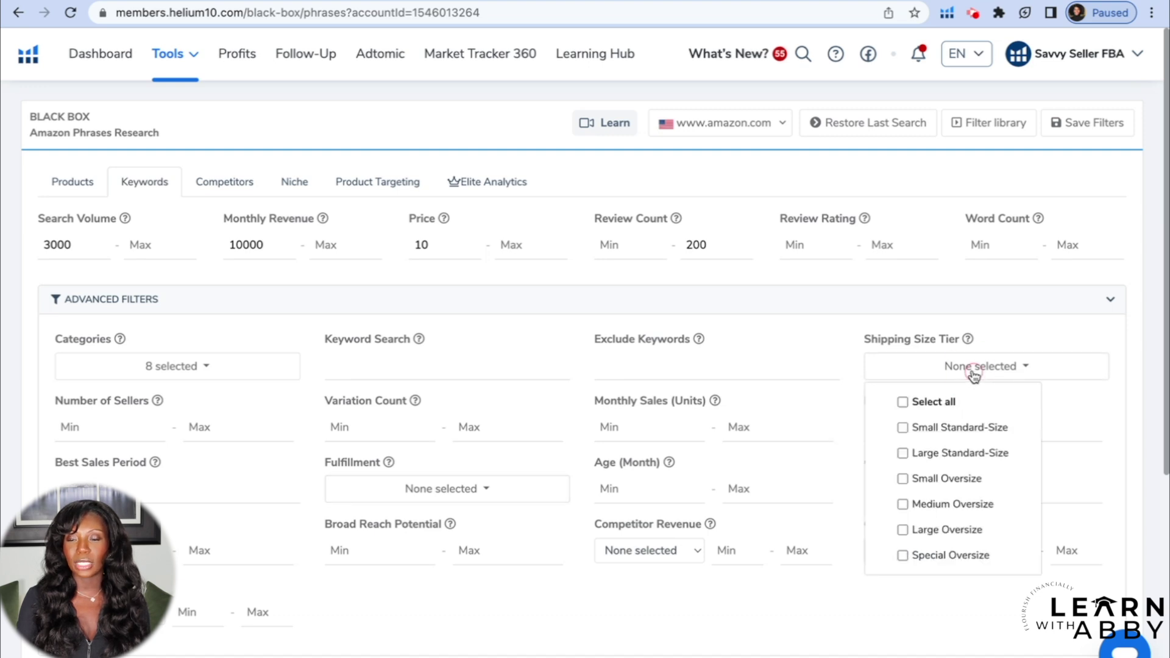
{"action": "left_click", "coordinate": [907, 431]}
{"action": "left_click", "coordinate": [905, 456]}
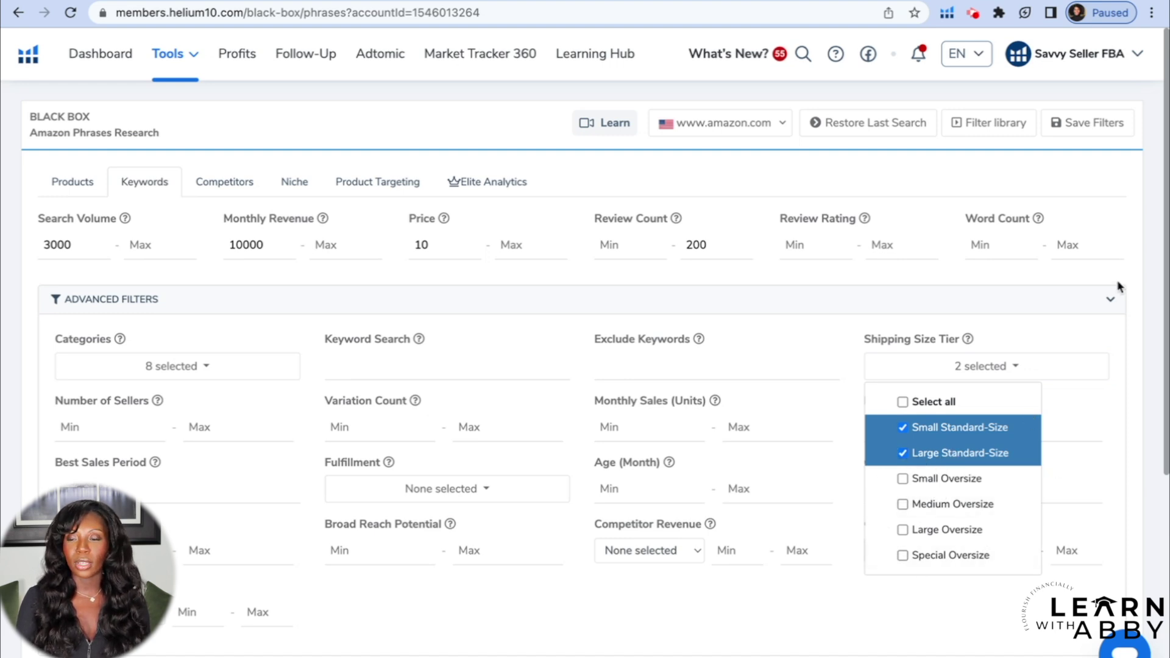
{"action": "left_click", "coordinate": [1145, 266]}
{"action": "scroll", "coordinate": [1146, 267], "scroll_direction": "down", "scroll_amount": 3}
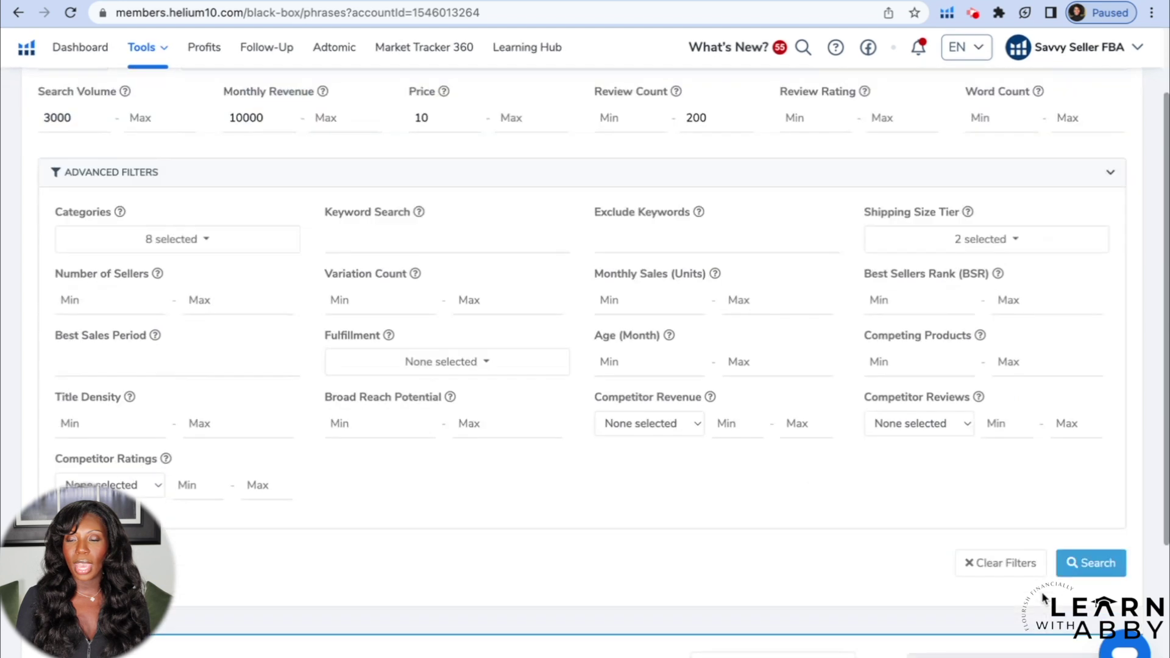
{"action": "left_click", "coordinate": [1091, 540]}
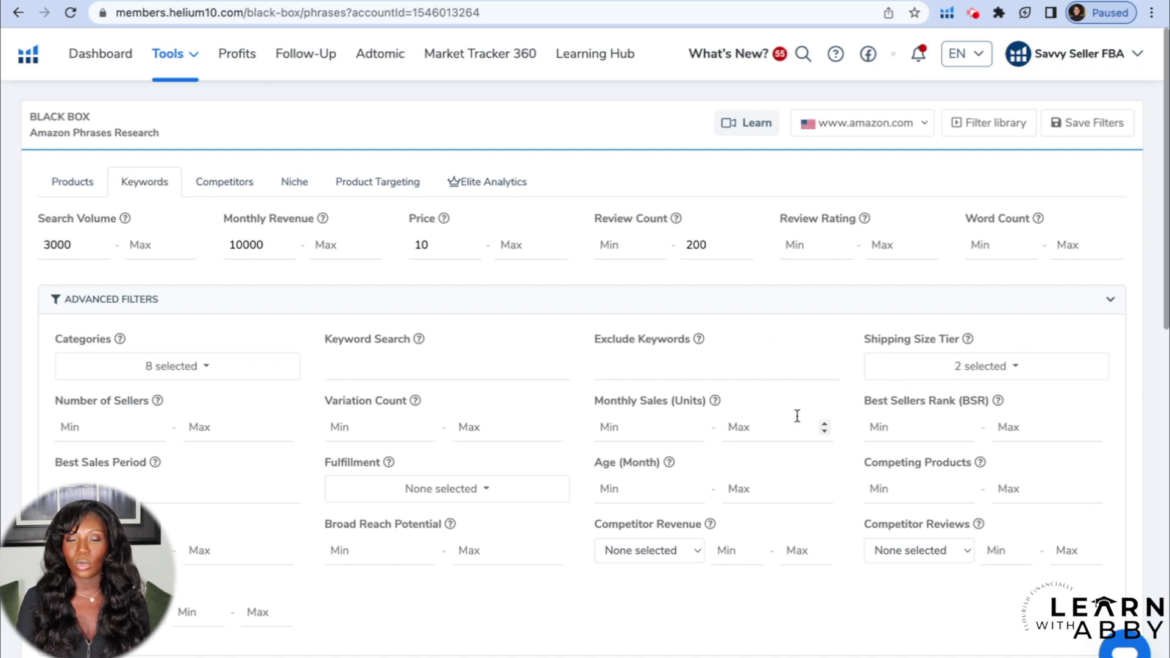
Step: Review the found keyword phrases with their category, search volume, price, monthly revenue and reviews for product ideas
{"action": "scroll", "coordinate": [796, 414], "scroll_direction": "down", "scroll_amount": 5}
{"action": "scroll", "coordinate": [796, 417], "scroll_direction": "down", "scroll_amount": 4}
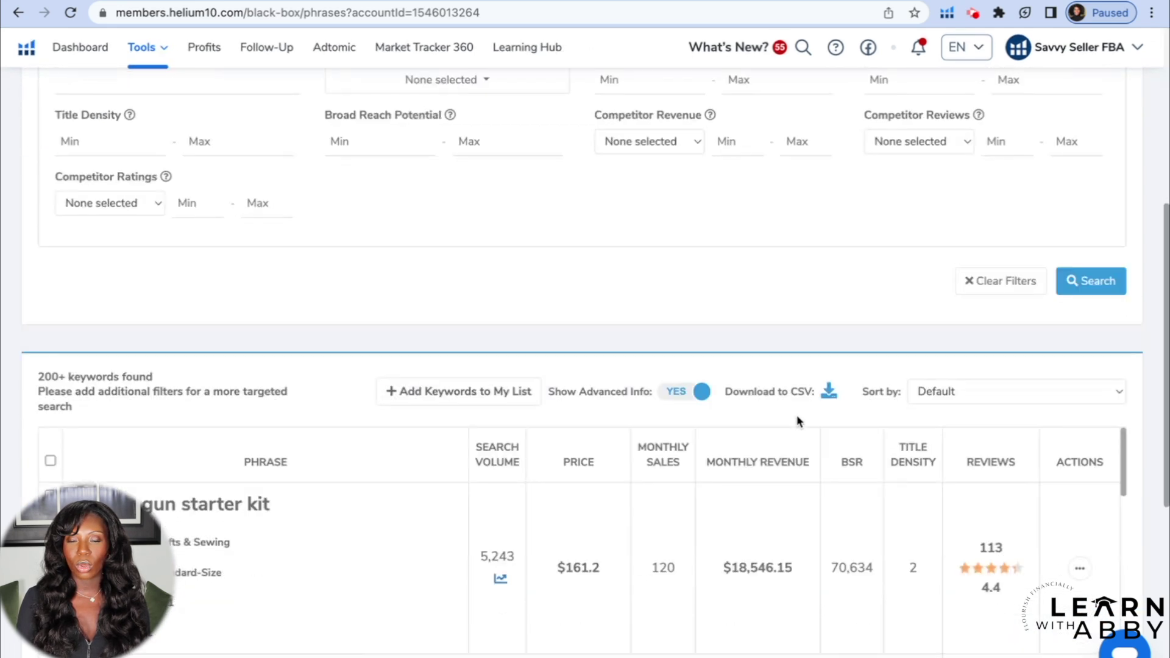
{"action": "scroll", "coordinate": [798, 422], "scroll_direction": "down", "scroll_amount": 1}
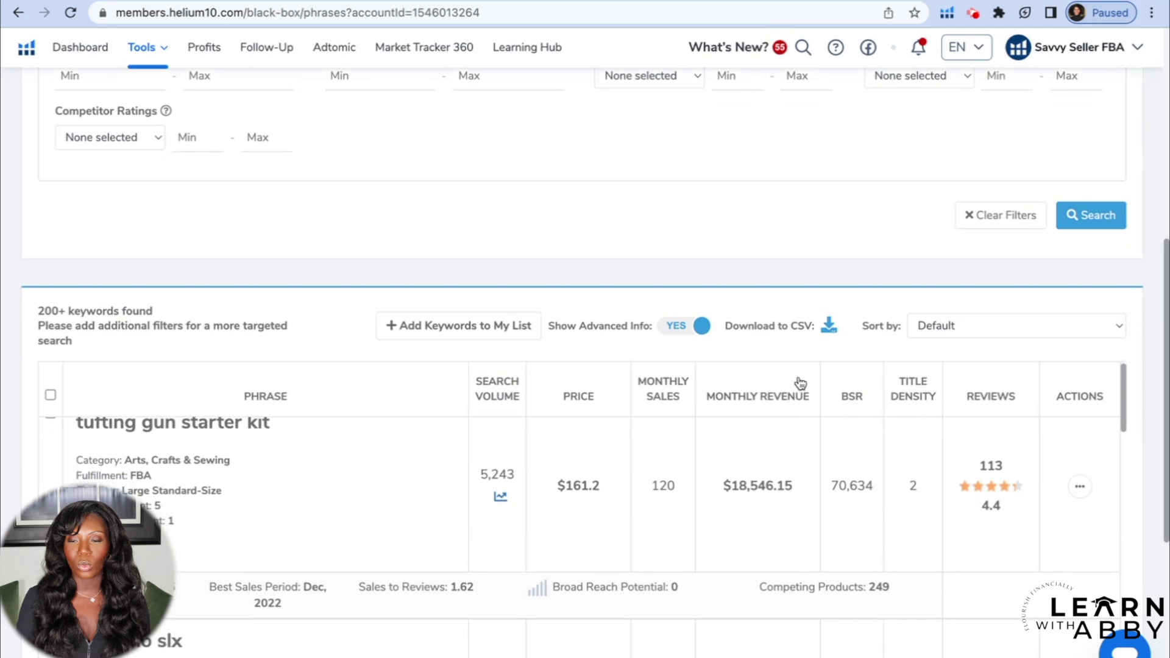
{"action": "scroll", "coordinate": [802, 275], "scroll_direction": "down", "scroll_amount": 6}
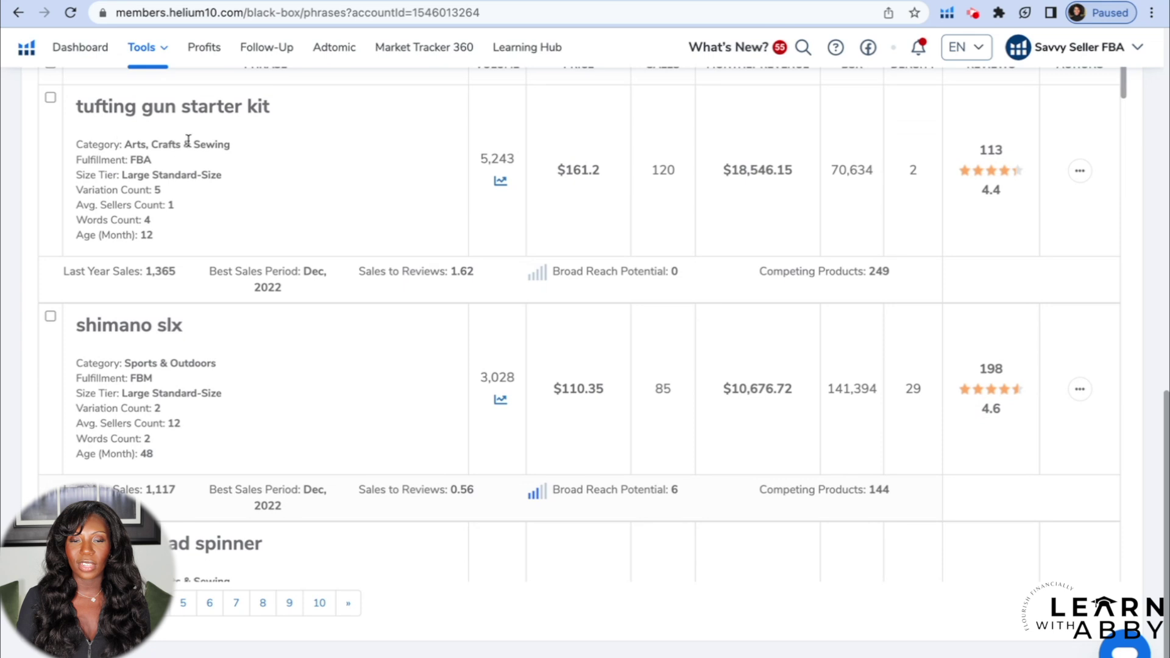
{"action": "scroll", "coordinate": [240, 139], "scroll_direction": "up", "scroll_amount": 1}
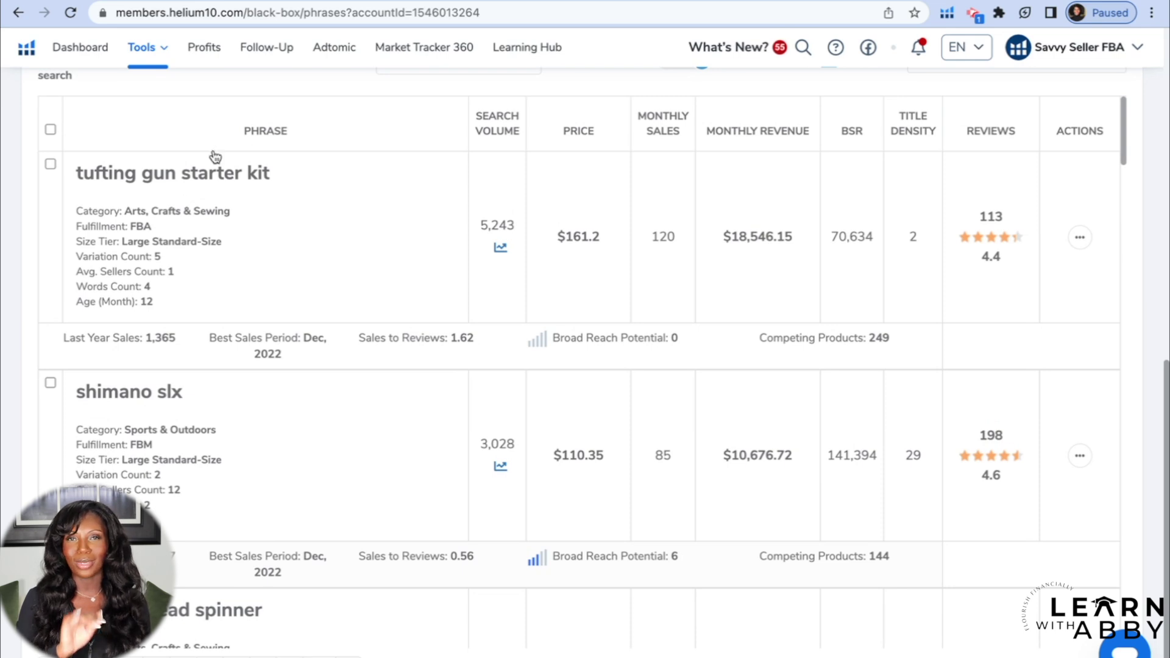
{"action": "scroll", "coordinate": [169, 303], "scroll_direction": "down", "scroll_amount": 1}
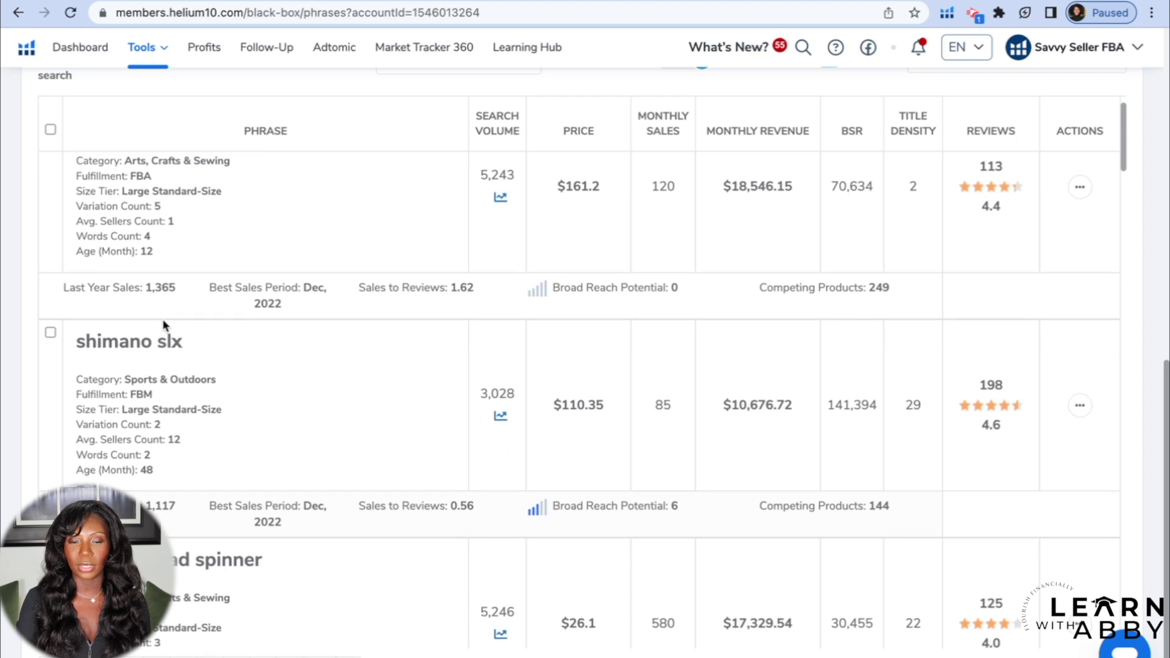
{"action": "scroll", "coordinate": [163, 323], "scroll_direction": "down", "scroll_amount": 4}
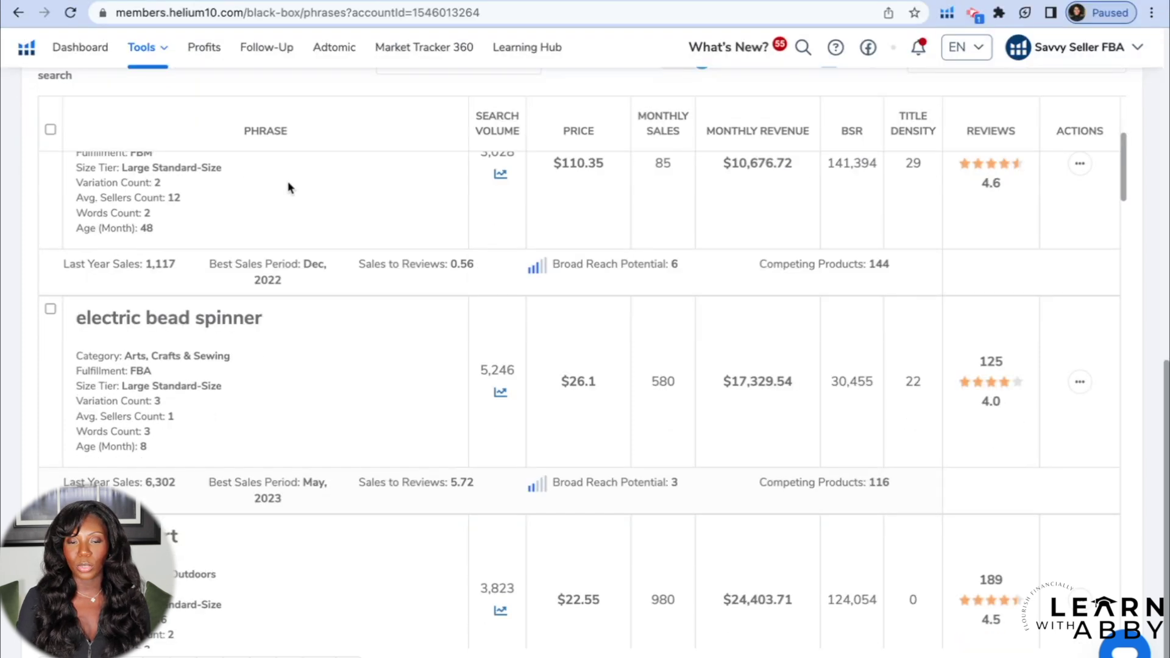
Step: Switch to the Amazon page and search for "bead spinner"
{"action": "left_click", "coordinate": [307, 1]}
{"action": "left_click", "coordinate": [434, 58]}
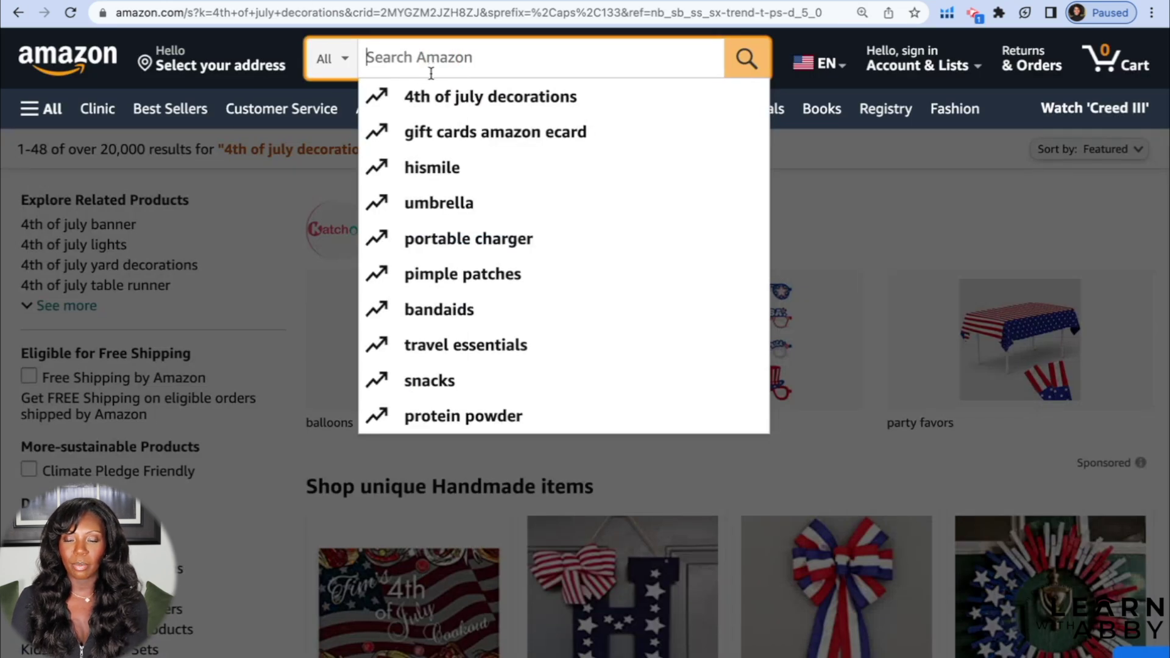
{"action": "type", "text": "bead spinner"}
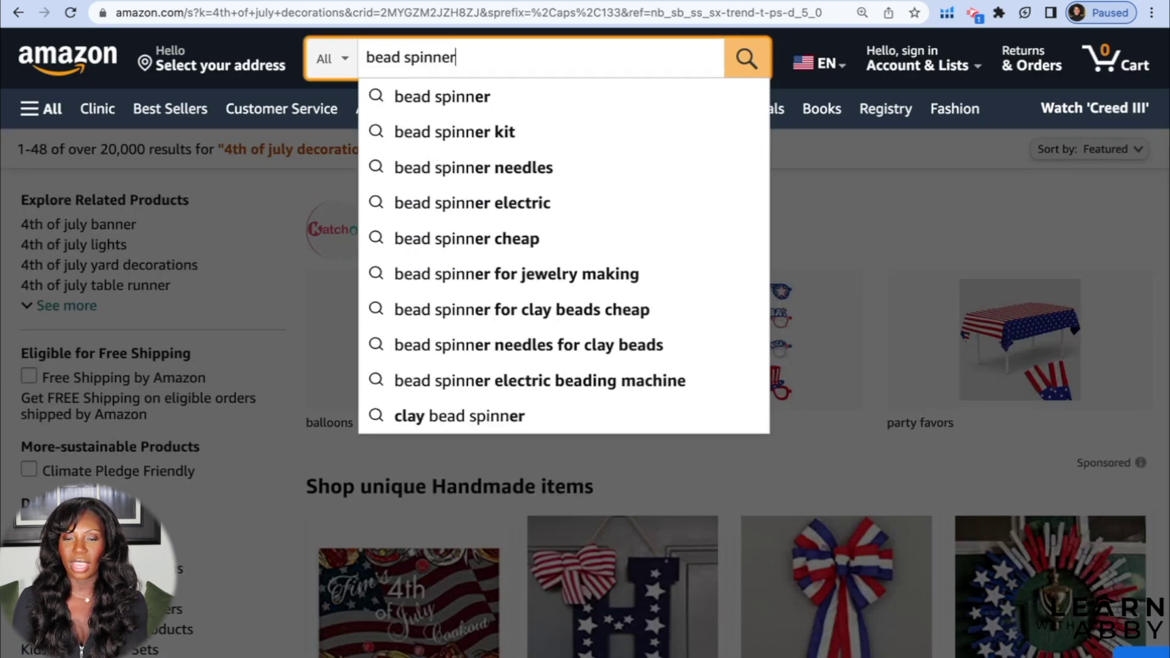
{"action": "key", "text": "Return"}
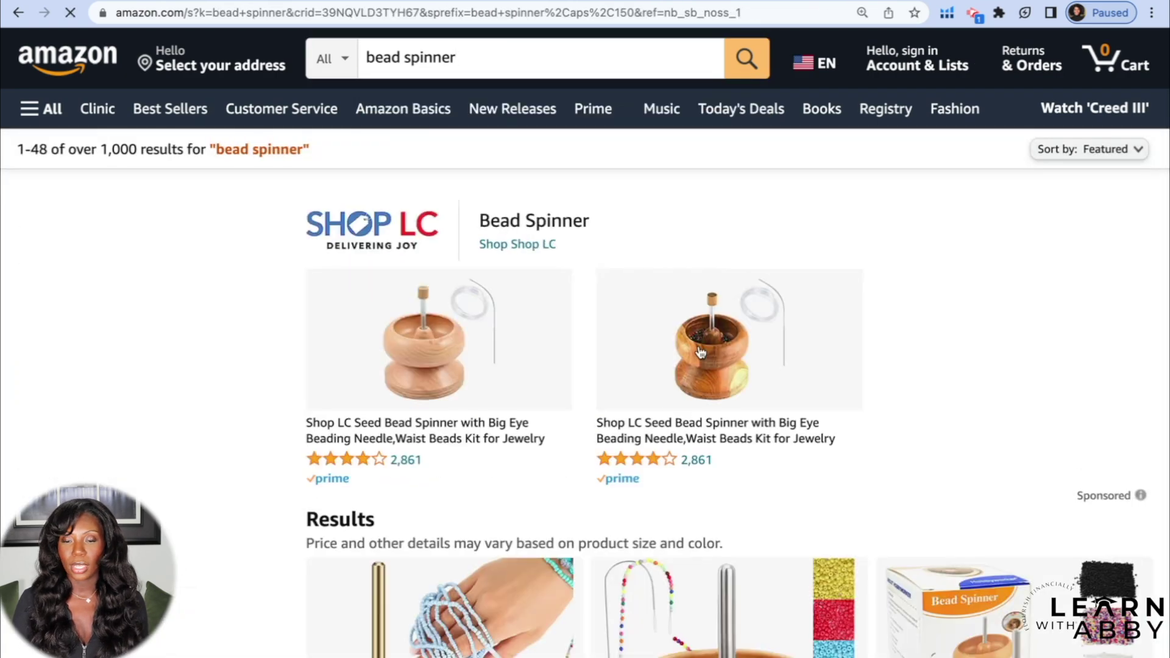
Step: Browse the bead spinner listings, examining their designs, prices, review counts and past-month purchases
{"action": "scroll", "coordinate": [657, 416], "scroll_direction": "down", "scroll_amount": 15}
{"action": "scroll", "coordinate": [657, 417], "scroll_direction": "down", "scroll_amount": 9}
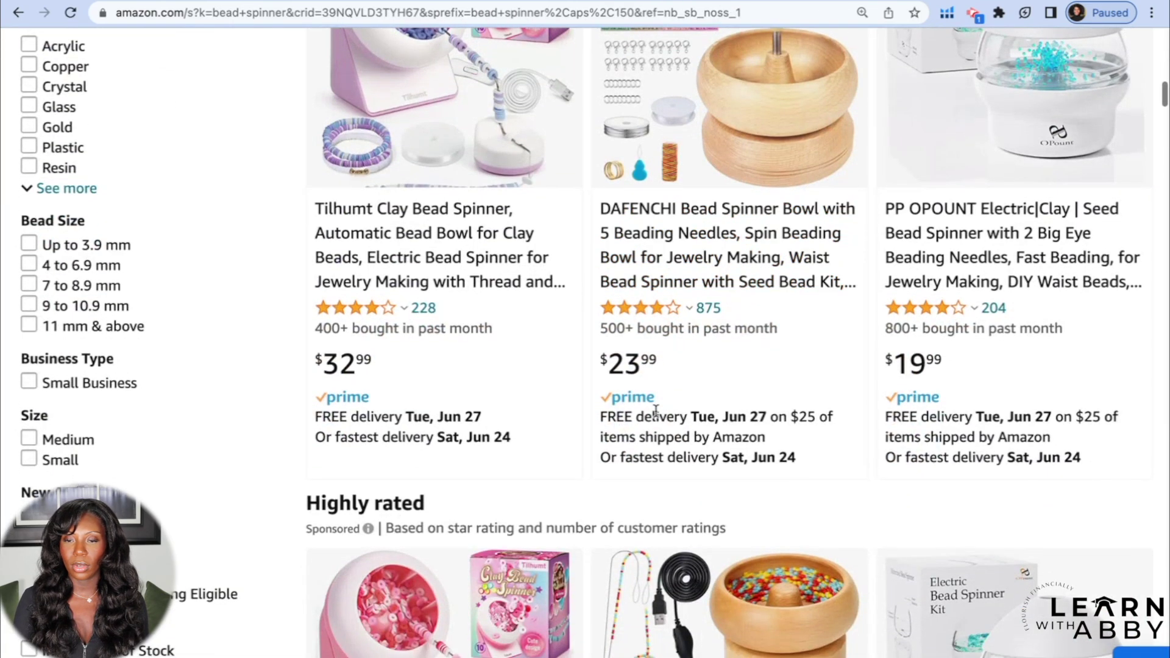
{"action": "scroll", "coordinate": [656, 412], "scroll_direction": "down", "scroll_amount": 2}
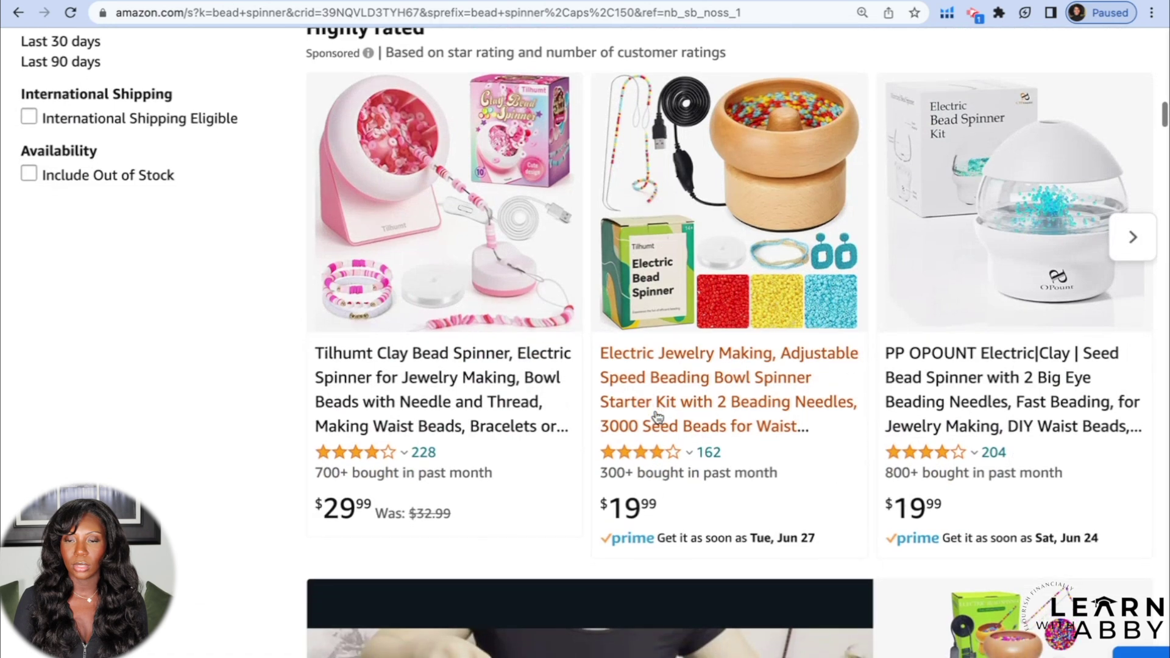
{"action": "scroll", "coordinate": [657, 416], "scroll_direction": "down", "scroll_amount": 15}
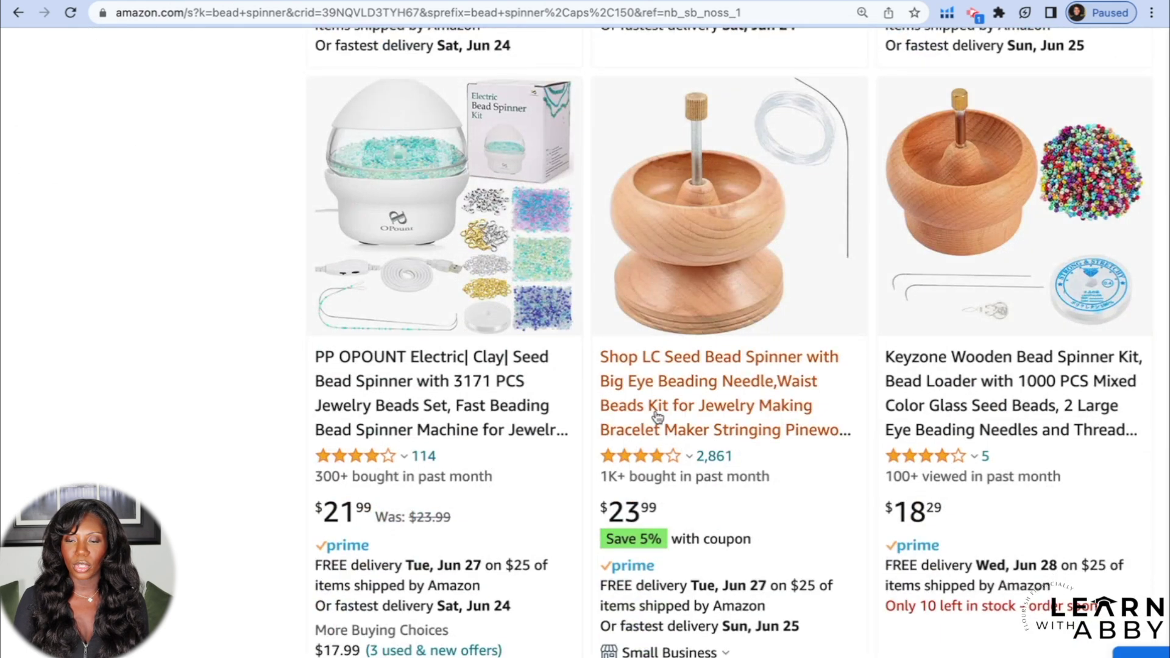
{"action": "scroll", "coordinate": [658, 418], "scroll_direction": "down", "scroll_amount": 1}
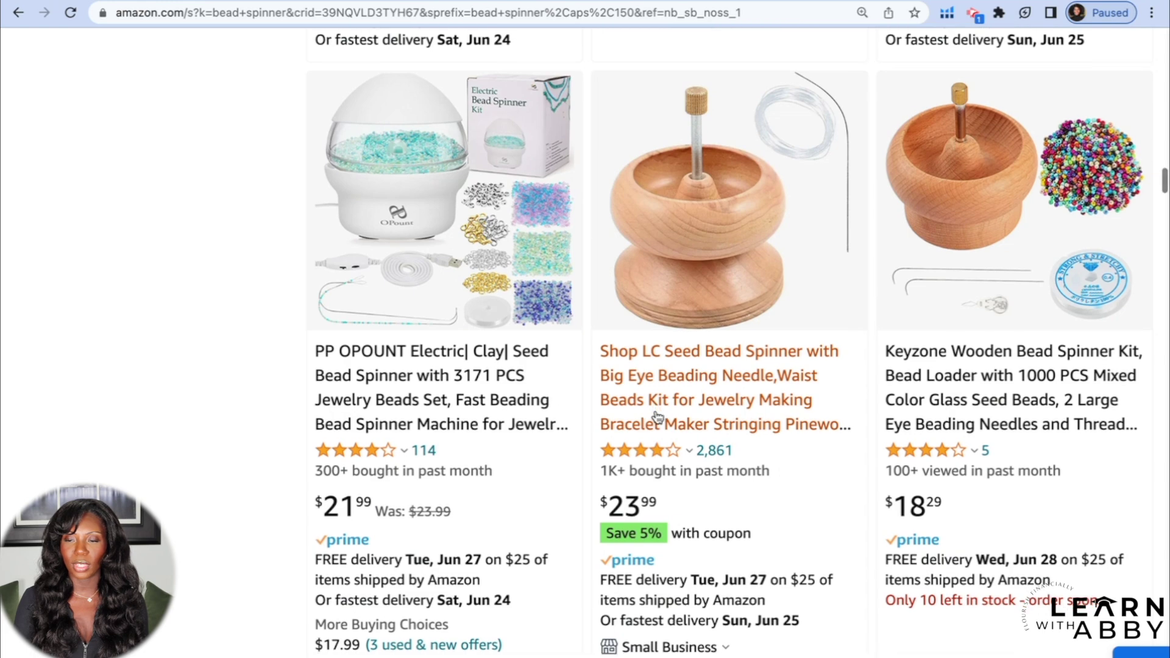
{"action": "scroll", "coordinate": [657, 417], "scroll_direction": "down", "scroll_amount": 18}
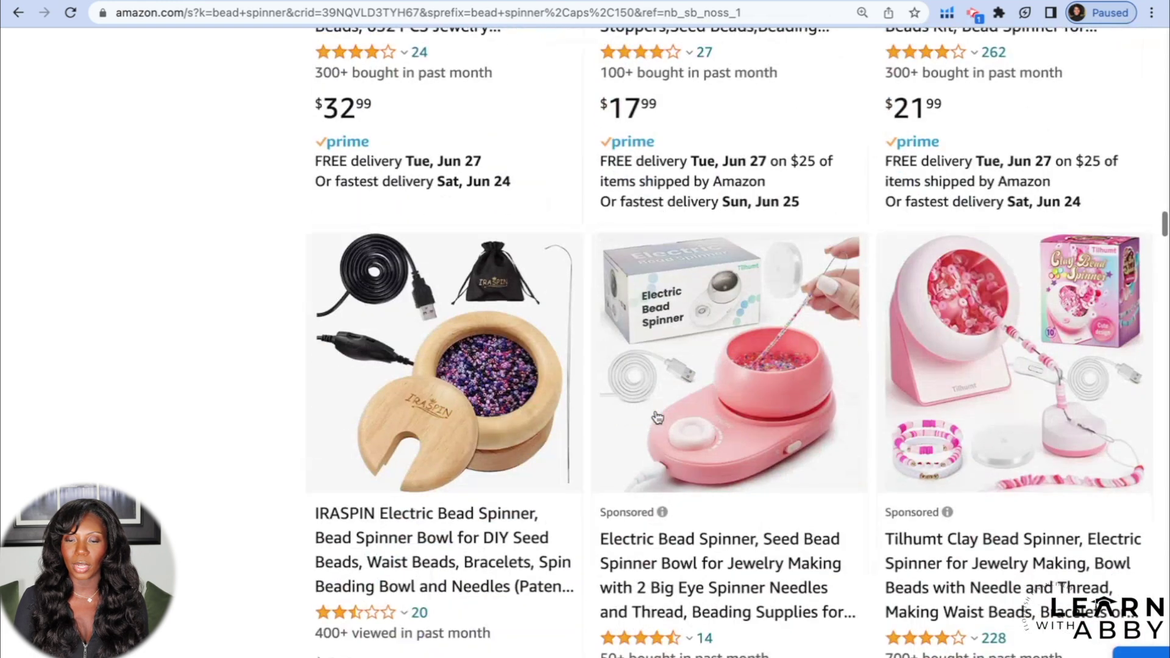
{"action": "scroll", "coordinate": [658, 417], "scroll_direction": "up", "scroll_amount": 20}
{"action": "scroll", "coordinate": [872, 350], "scroll_direction": "down", "scroll_amount": 6}
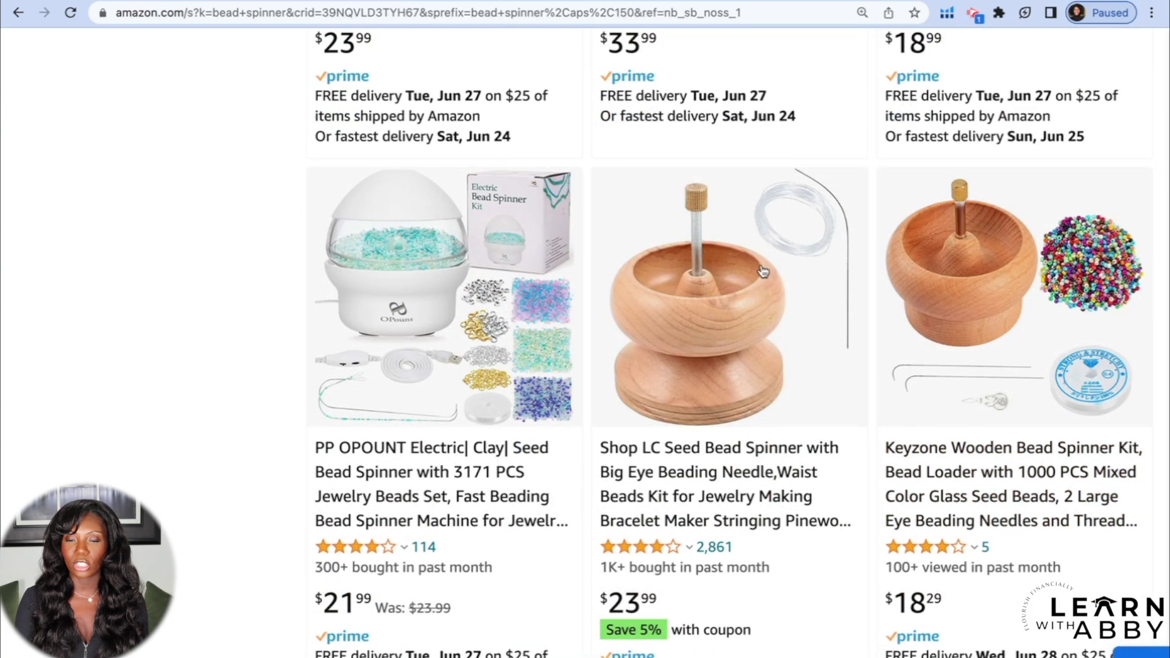
{"action": "scroll", "coordinate": [764, 271], "scroll_direction": "up", "scroll_amount": 10}
{"action": "scroll", "coordinate": [764, 271], "scroll_direction": "up", "scroll_amount": 15}
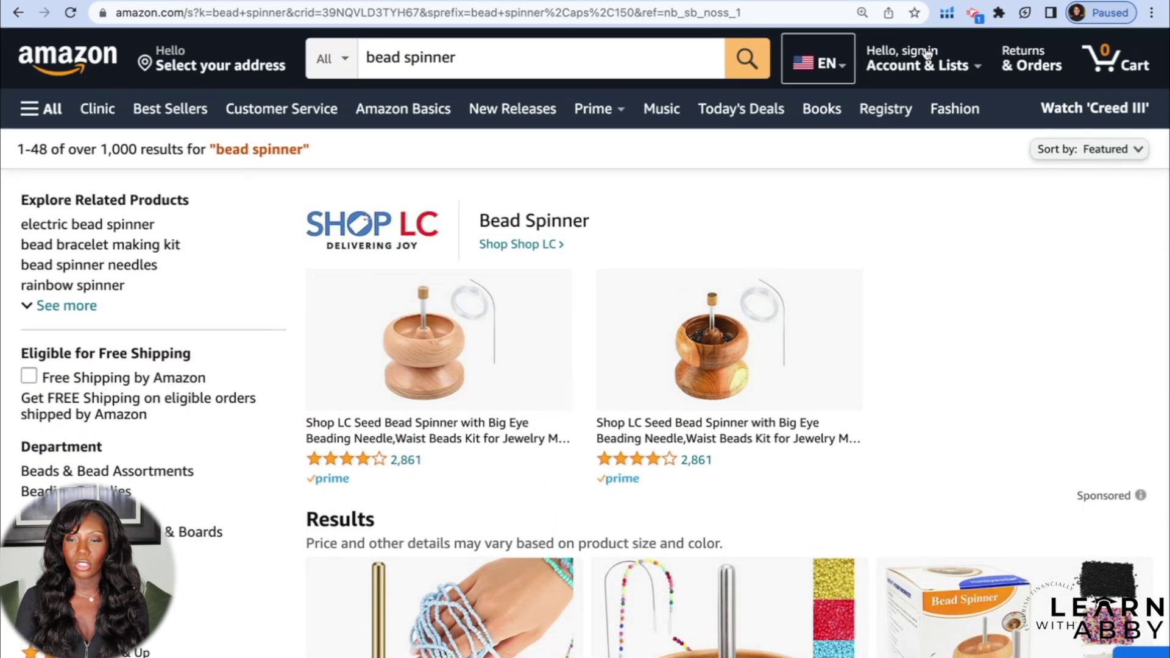
Step: Run Helium 10's Xray product research on the bead spinner results and sort the products by highest revenue
{"action": "left_click", "coordinate": [946, 13]}
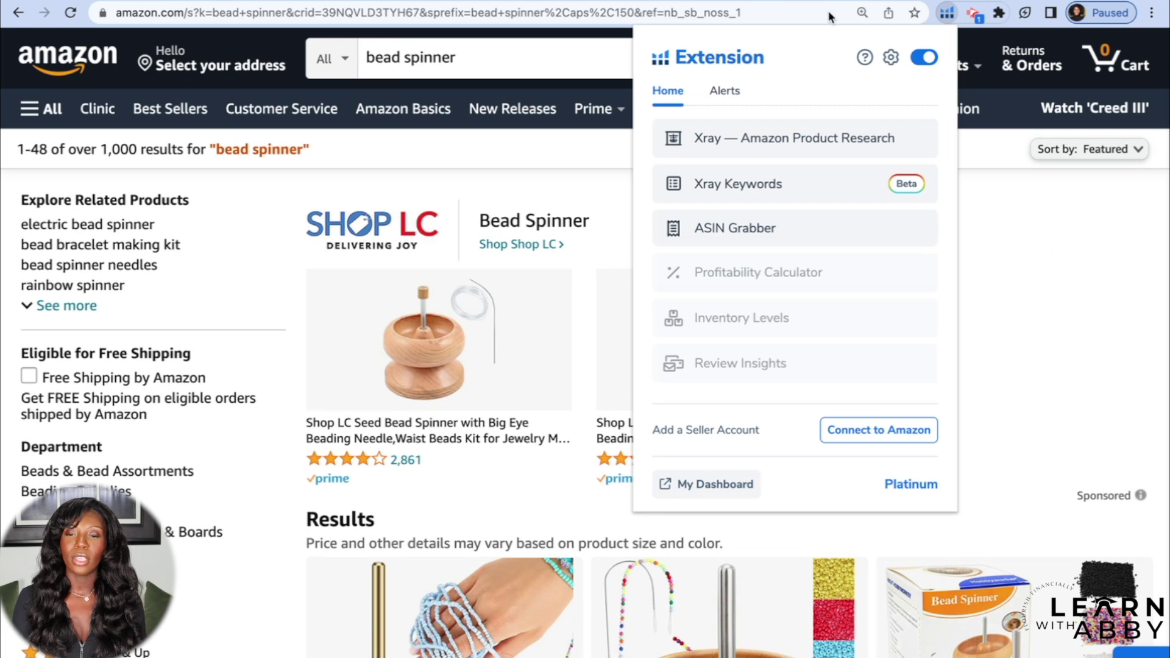
{"action": "left_click", "coordinate": [779, 142]}
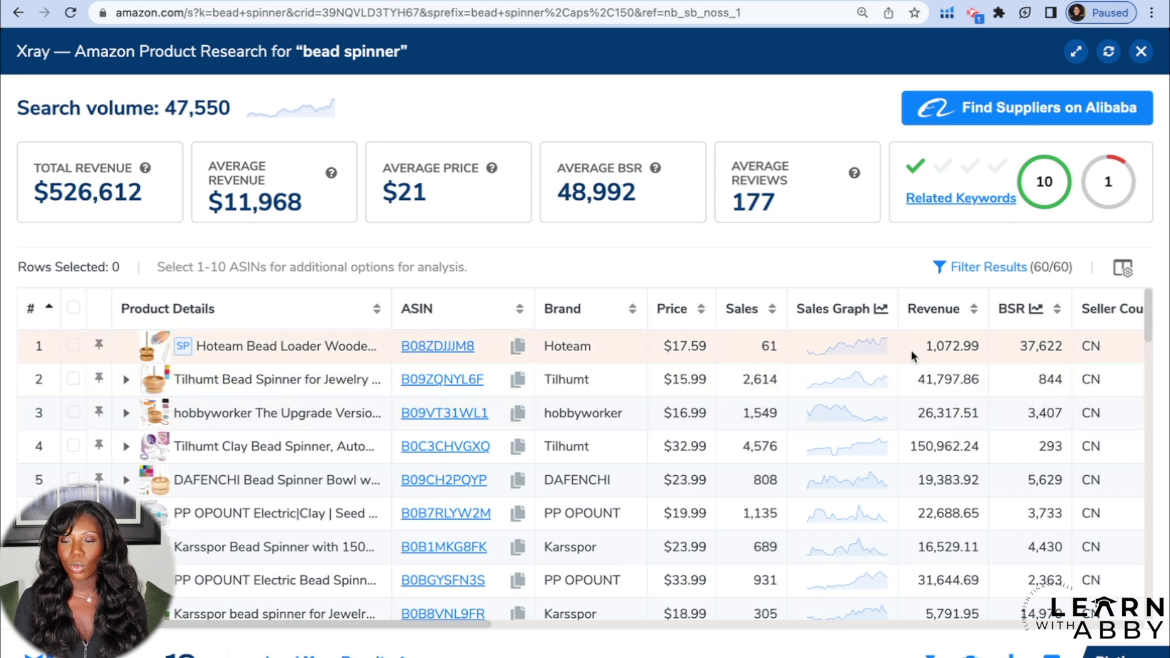
{"action": "left_click", "coordinate": [934, 309]}
{"action": "left_click", "coordinate": [934, 310]}
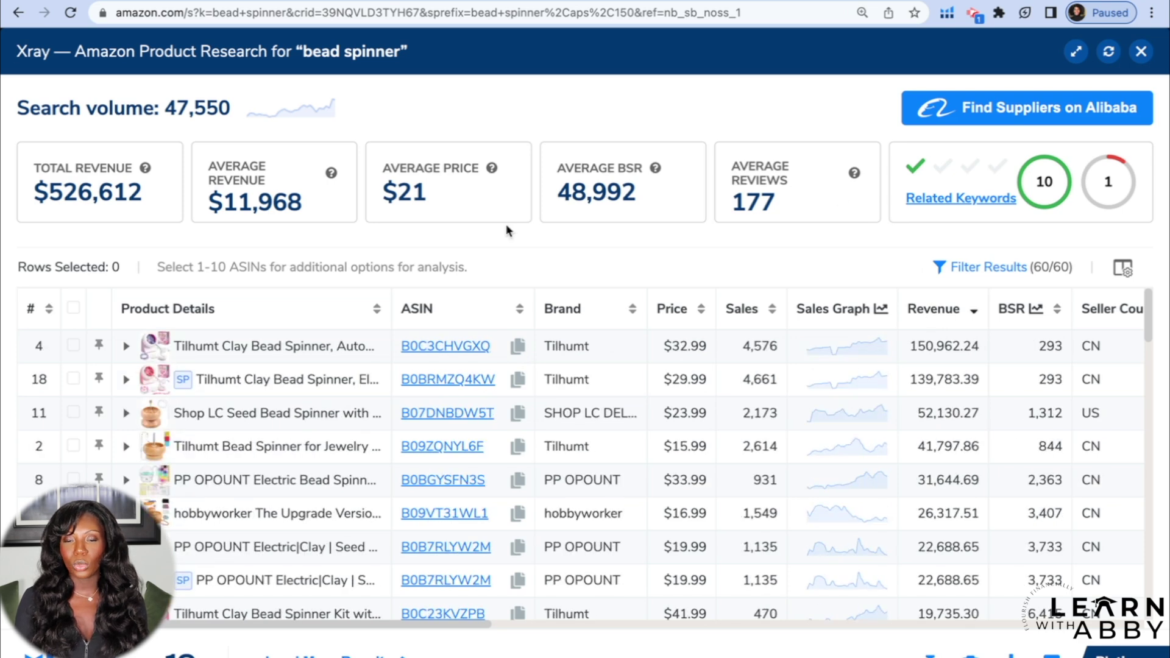
Step: Filter the Xray results to hide sponsored products
{"action": "mouse_move", "coordinate": [452, 347]}
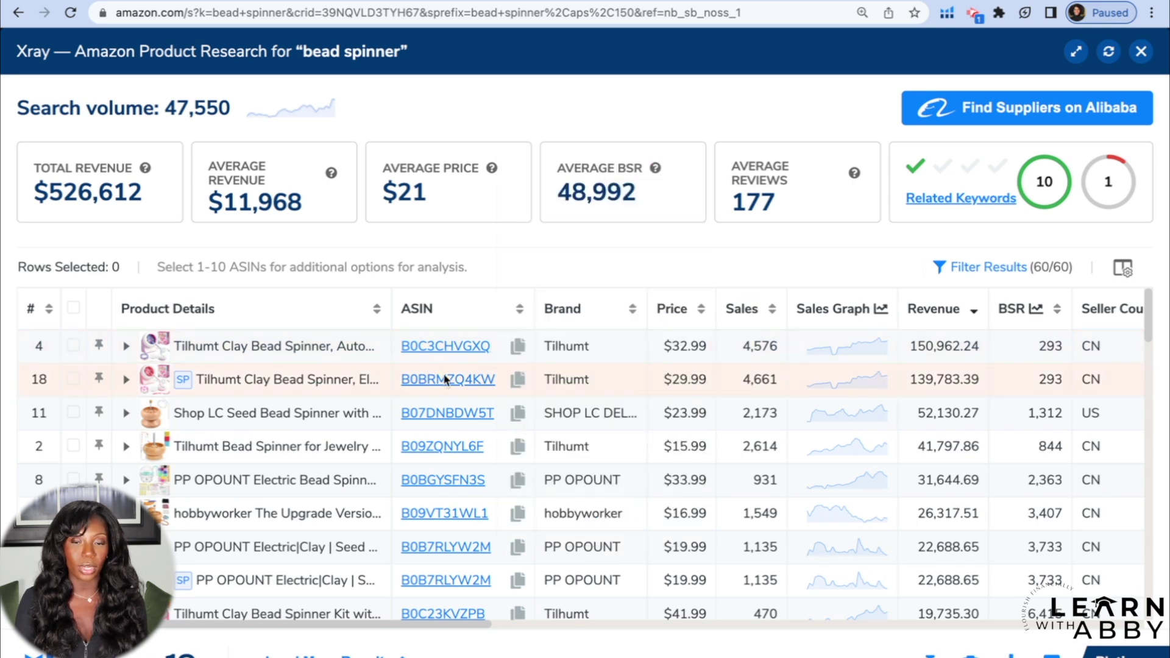
{"action": "mouse_move", "coordinate": [447, 384]}
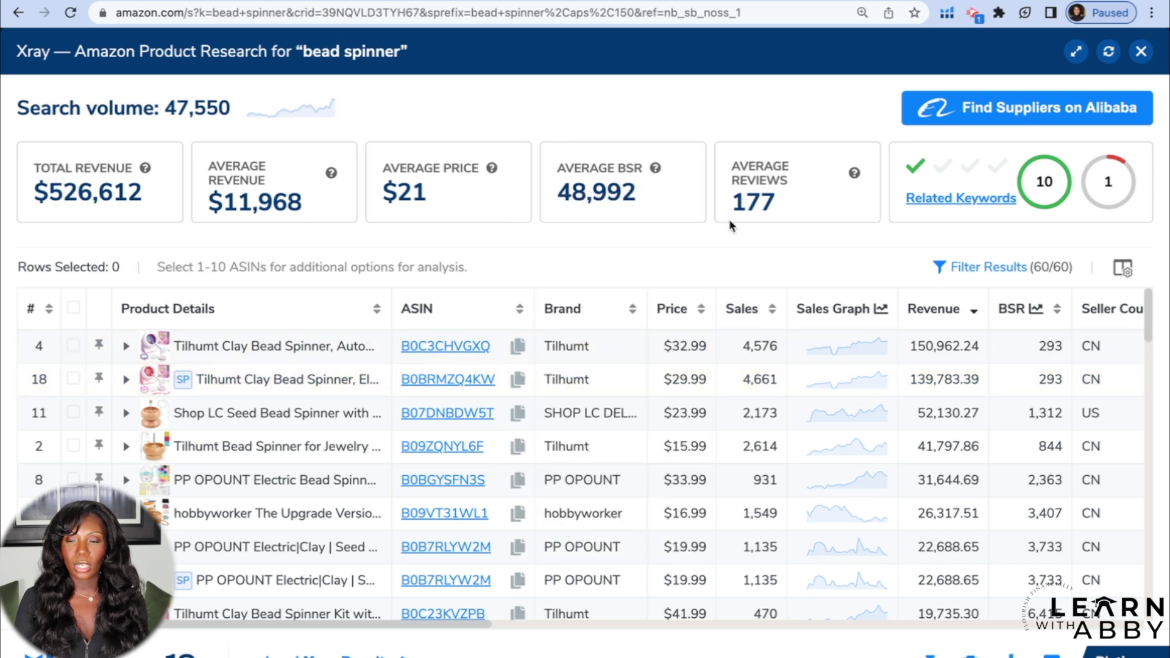
{"action": "mouse_move", "coordinate": [202, 384]}
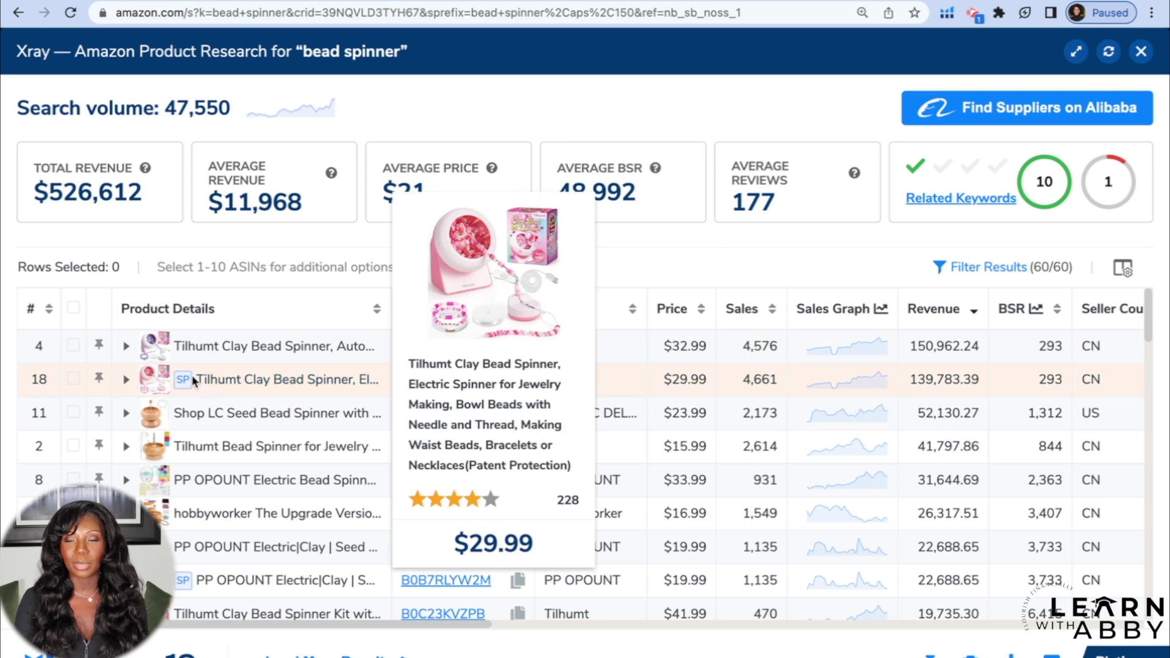
{"action": "left_click", "coordinate": [967, 268]}
{"action": "left_click", "coordinate": [239, 585]}
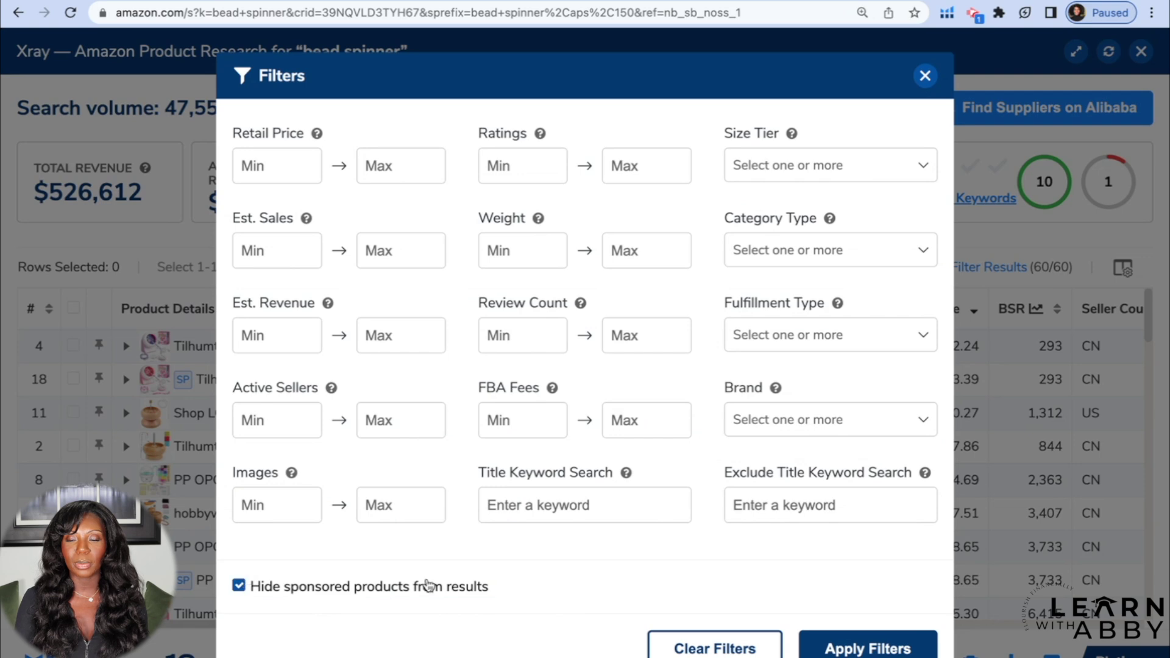
{"action": "left_click", "coordinate": [873, 648]}
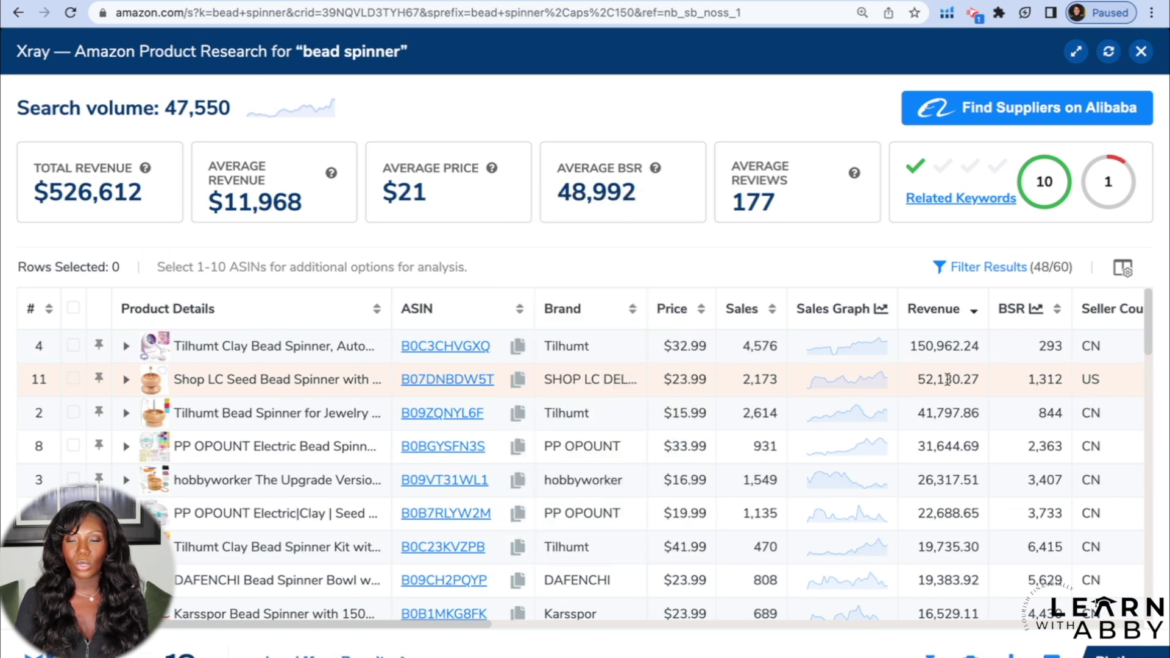
Step: Examine the top-earning bead spinners, comparing their revenue, BSR, fees, active sellers, ratings and review counts
{"action": "mouse_move", "coordinate": [436, 420]}
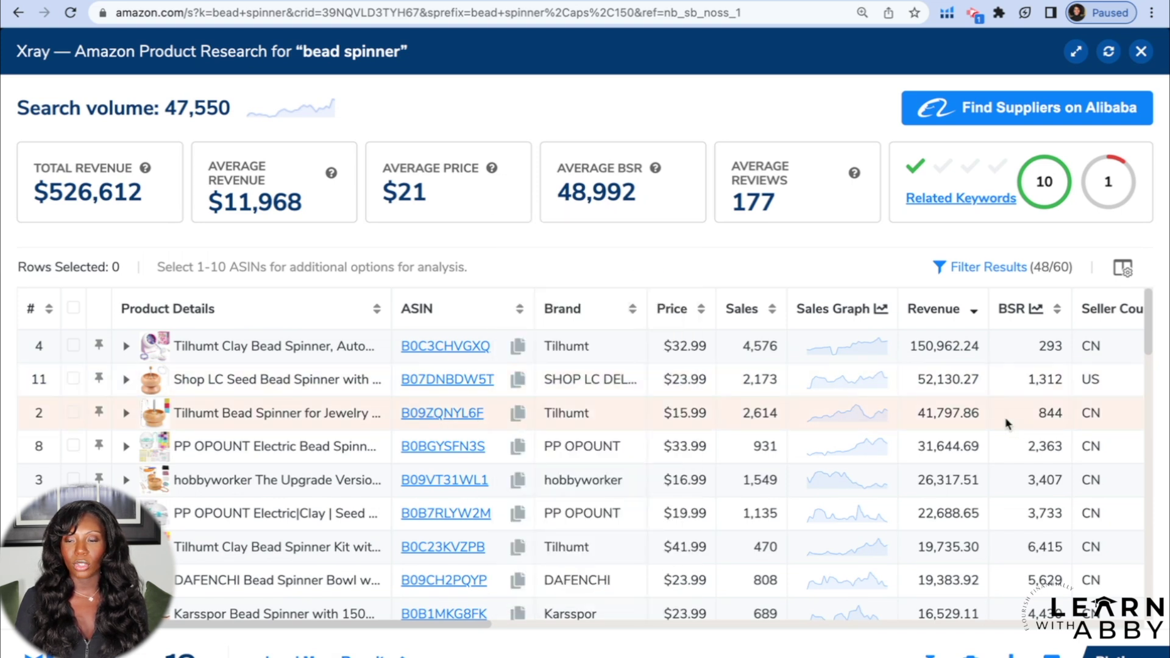
{"action": "mouse_move", "coordinate": [443, 451]}
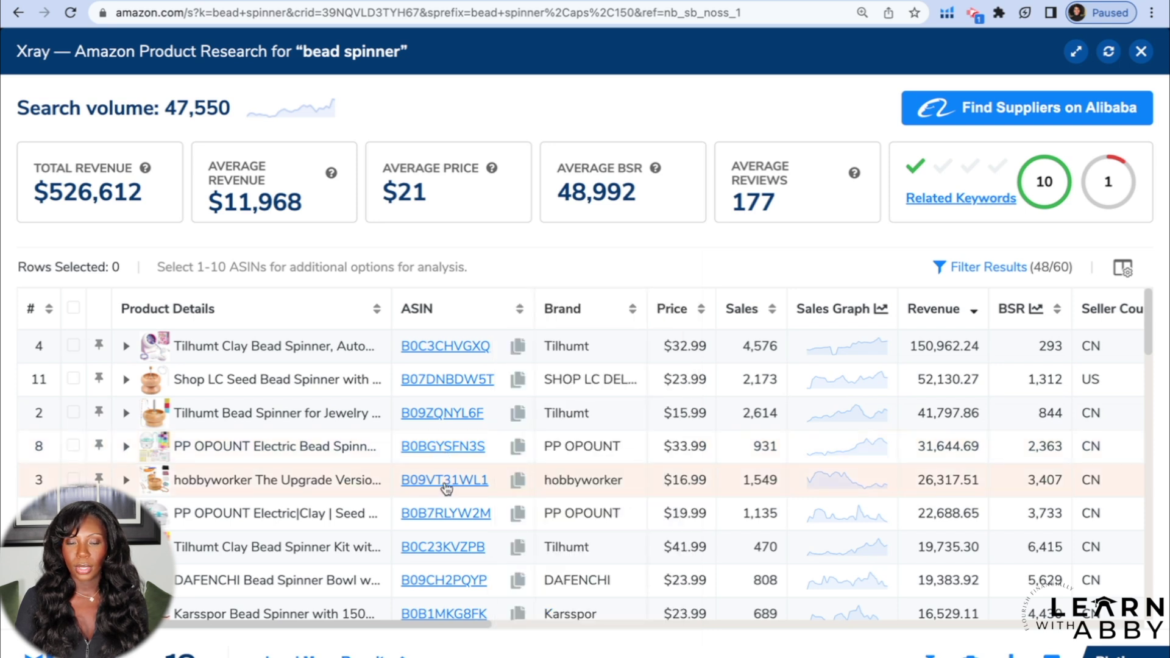
{"action": "mouse_move", "coordinate": [445, 485]}
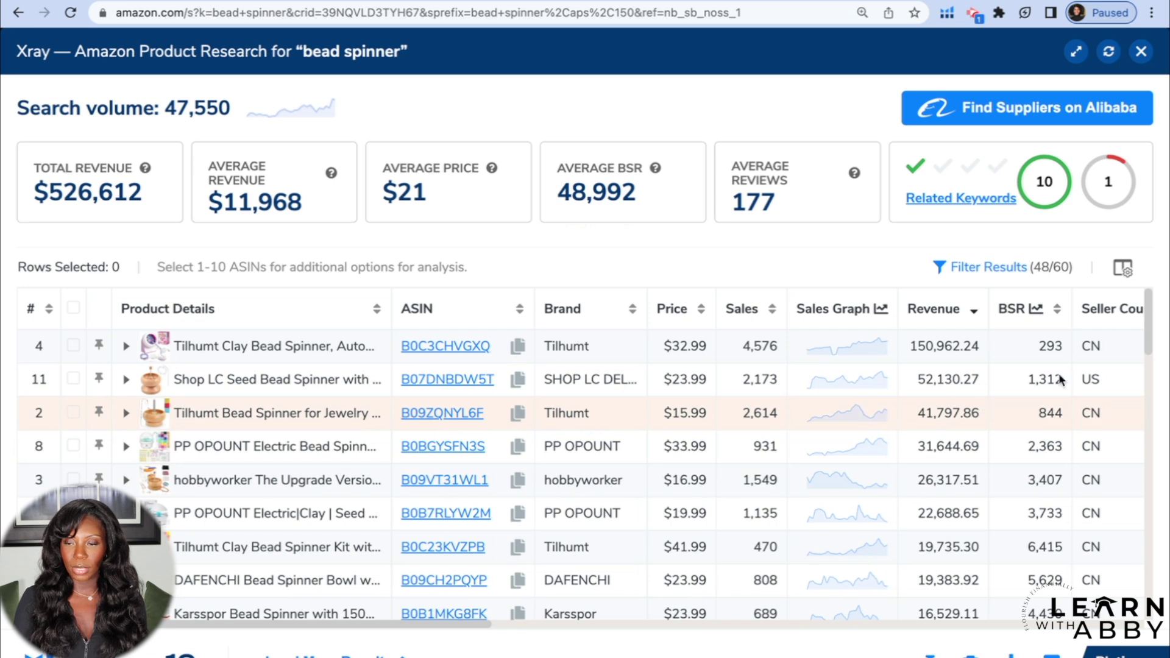
{"action": "scroll", "coordinate": [1081, 368], "scroll_direction": "right", "scroll_amount": 5}
{"action": "scroll", "coordinate": [1082, 371], "scroll_direction": "right", "scroll_amount": 8}
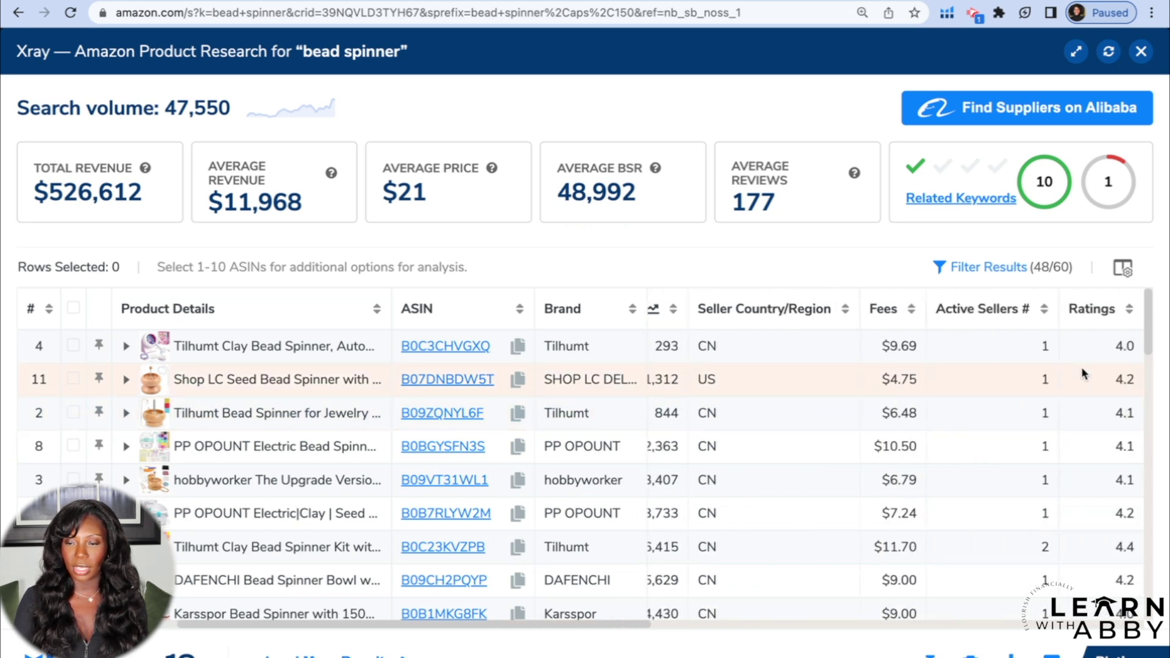
{"action": "scroll", "coordinate": [1083, 373], "scroll_direction": "right", "scroll_amount": 2}
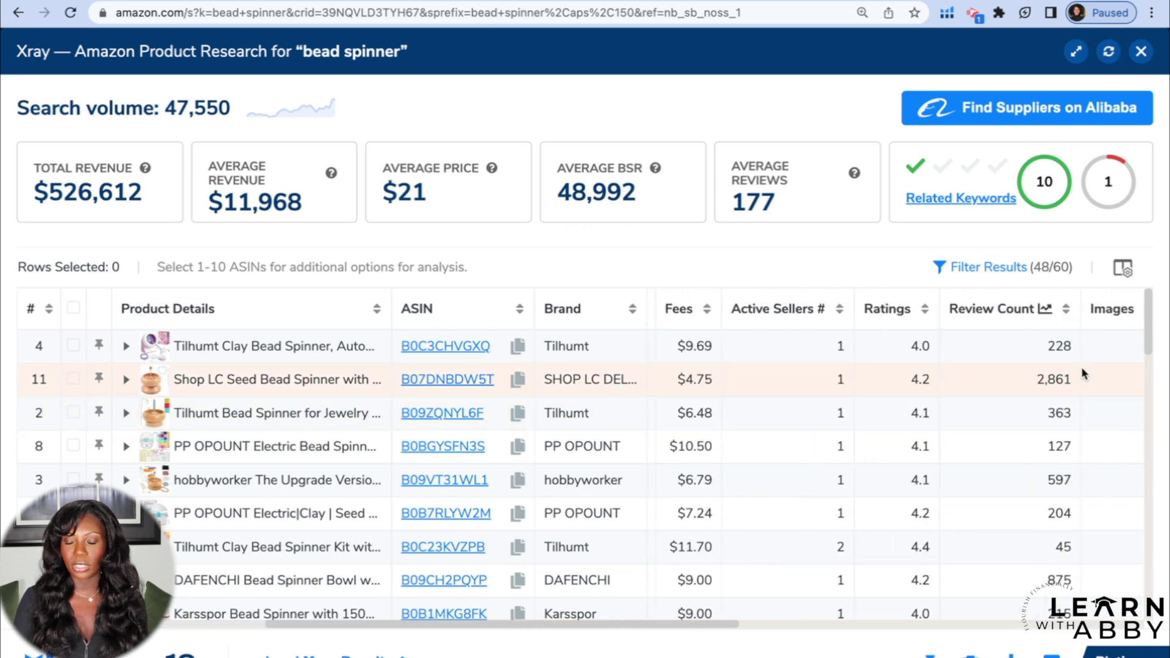
{"action": "scroll", "coordinate": [1082, 367], "scroll_direction": "left", "scroll_amount": 3}
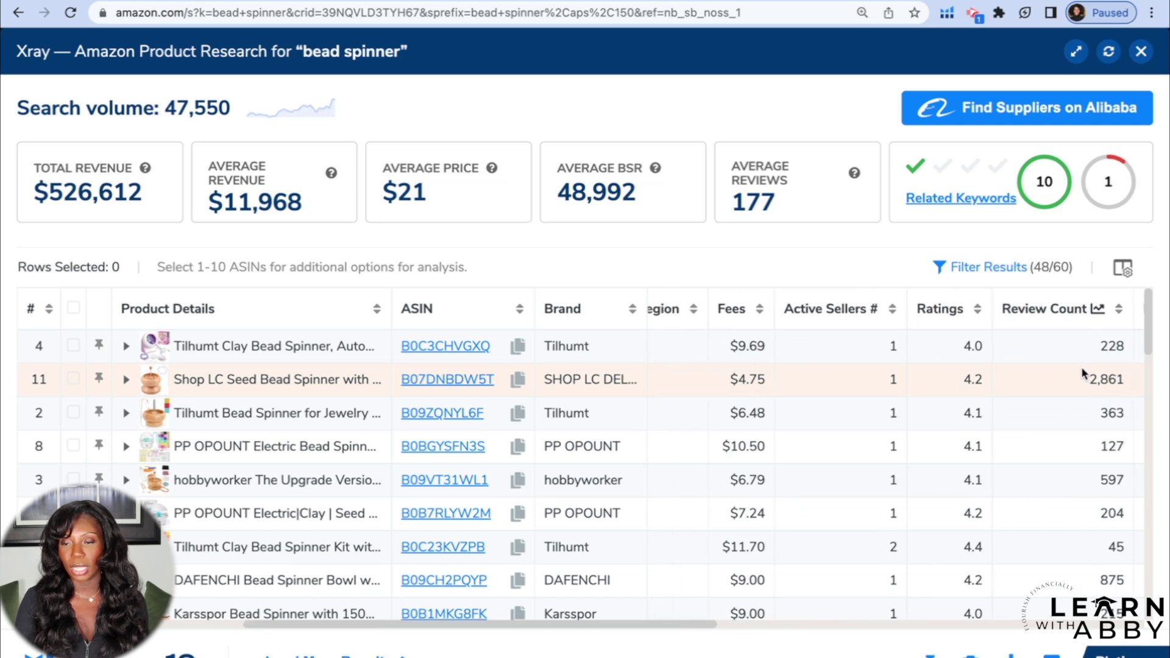
{"action": "scroll", "coordinate": [1081, 367], "scroll_direction": "right", "scroll_amount": 3}
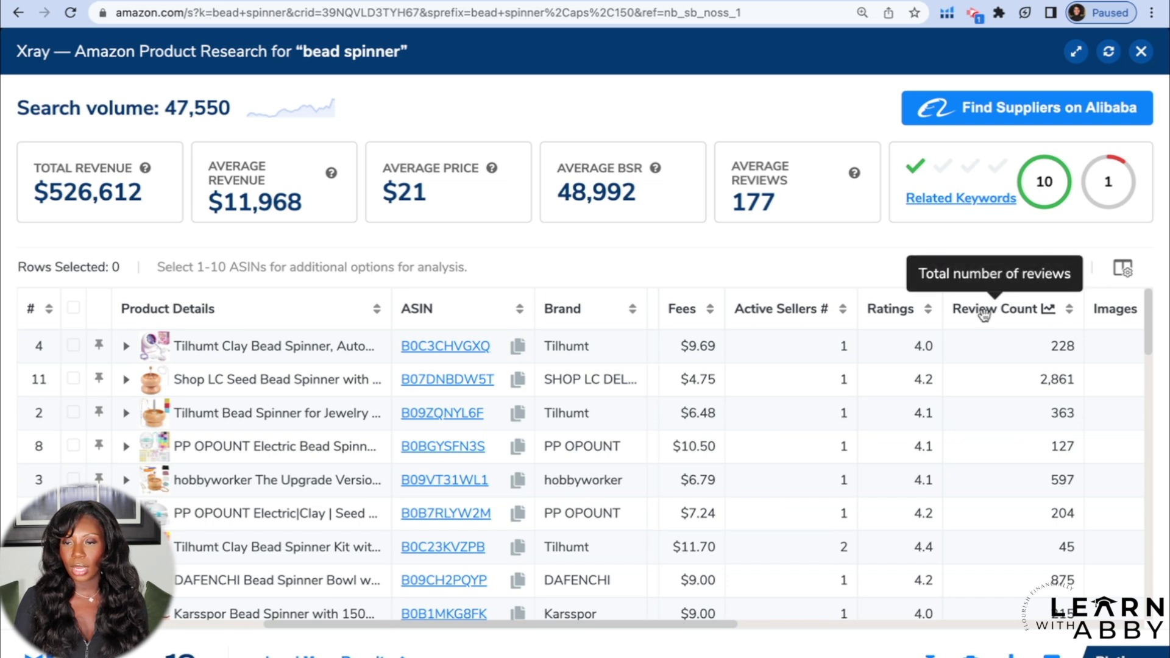
{"action": "left_click", "coordinate": [975, 13]}
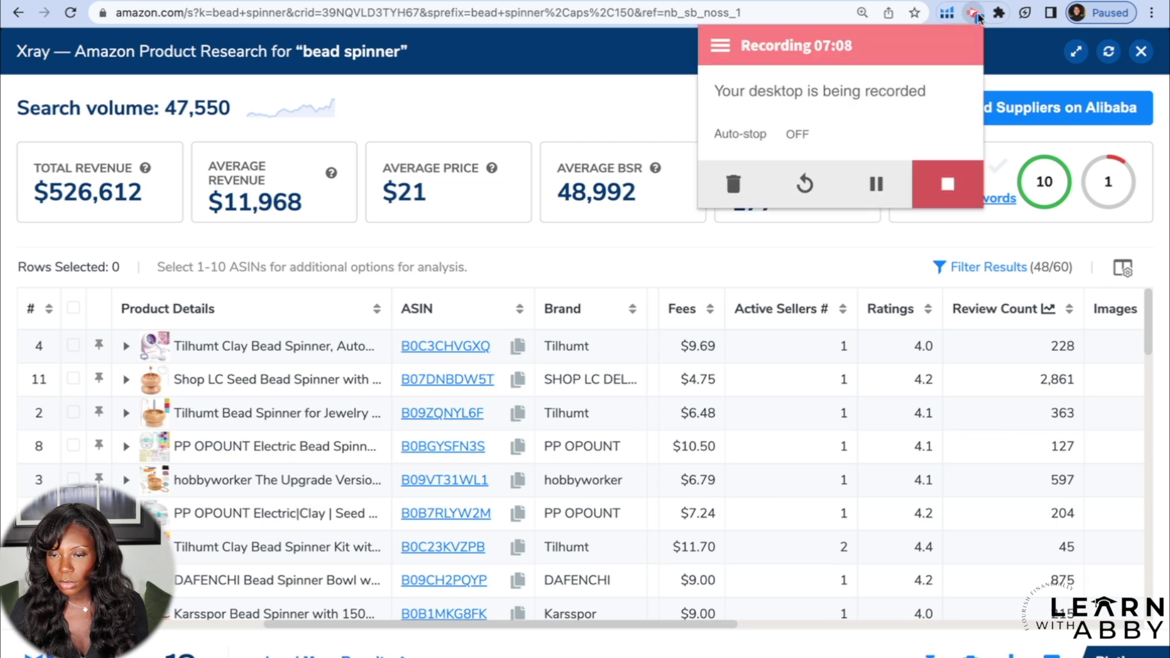
{"action": "left_click", "coordinate": [979, 17]}
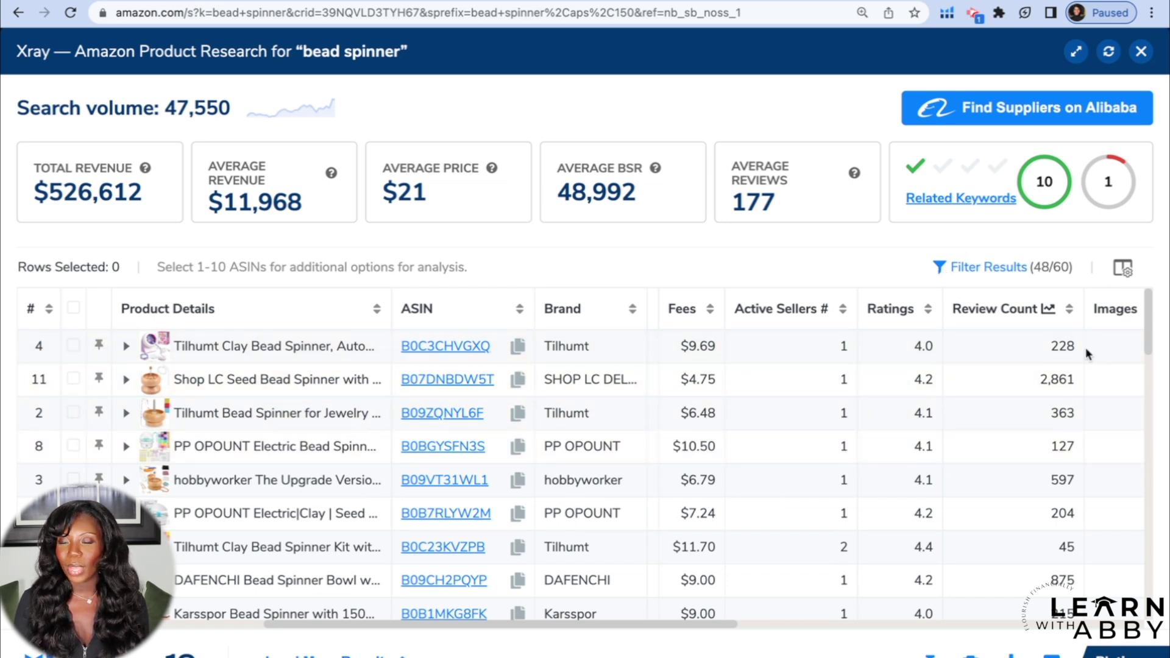
Step: Reorder the Xray table columns so that Review Count sits directly before Revenue
{"action": "left_click_drag", "start_coordinate": [1005, 309], "coordinate": [760, 338]}
{"action": "scroll", "coordinate": [793, 342], "scroll_direction": "left", "scroll_amount": 5}
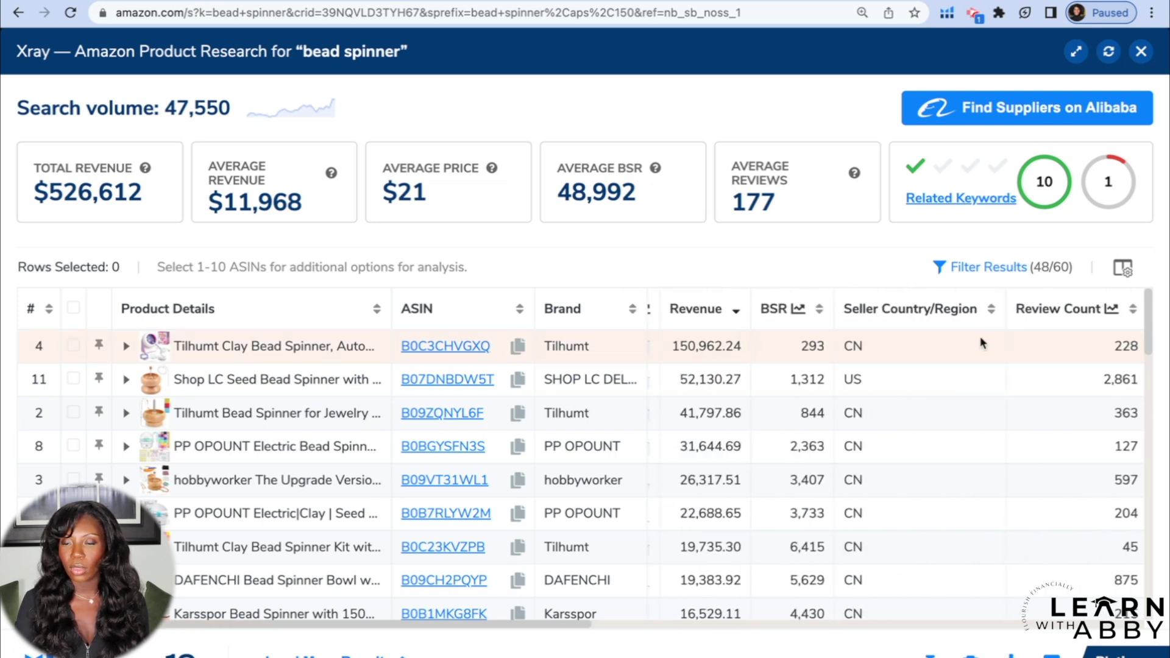
{"action": "left_click_drag", "start_coordinate": [1050, 309], "coordinate": [670, 316]}
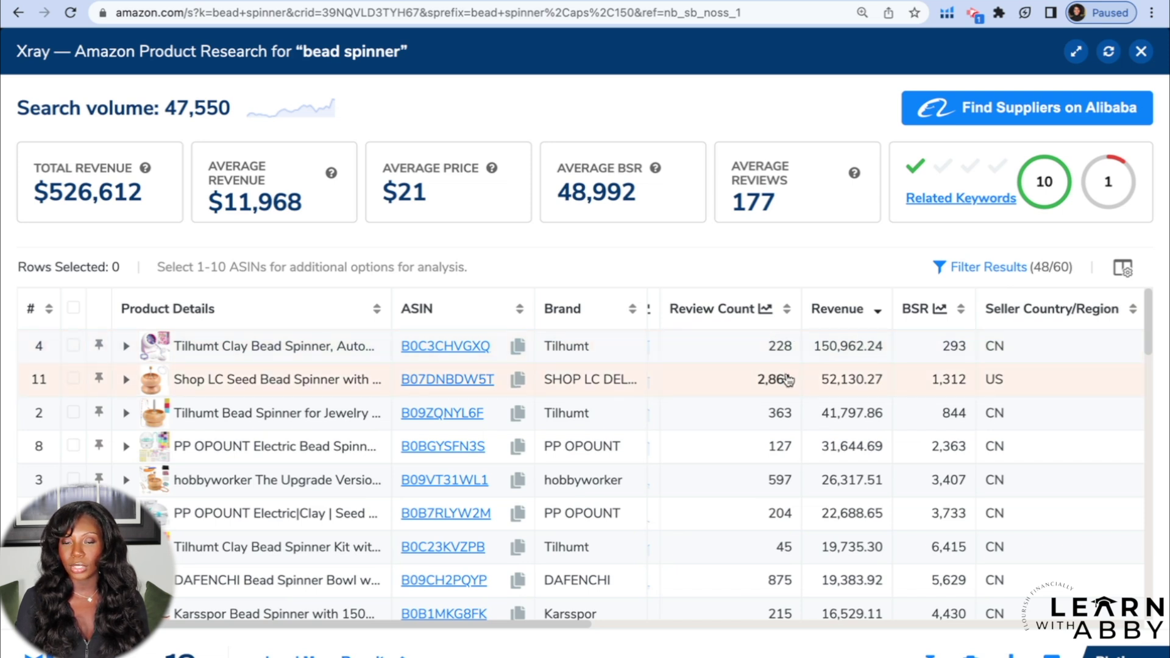
Step: Compare review count against monthly revenue for the bead spinner products to judge how strong the competition is
{"action": "mouse_move", "coordinate": [421, 380]}
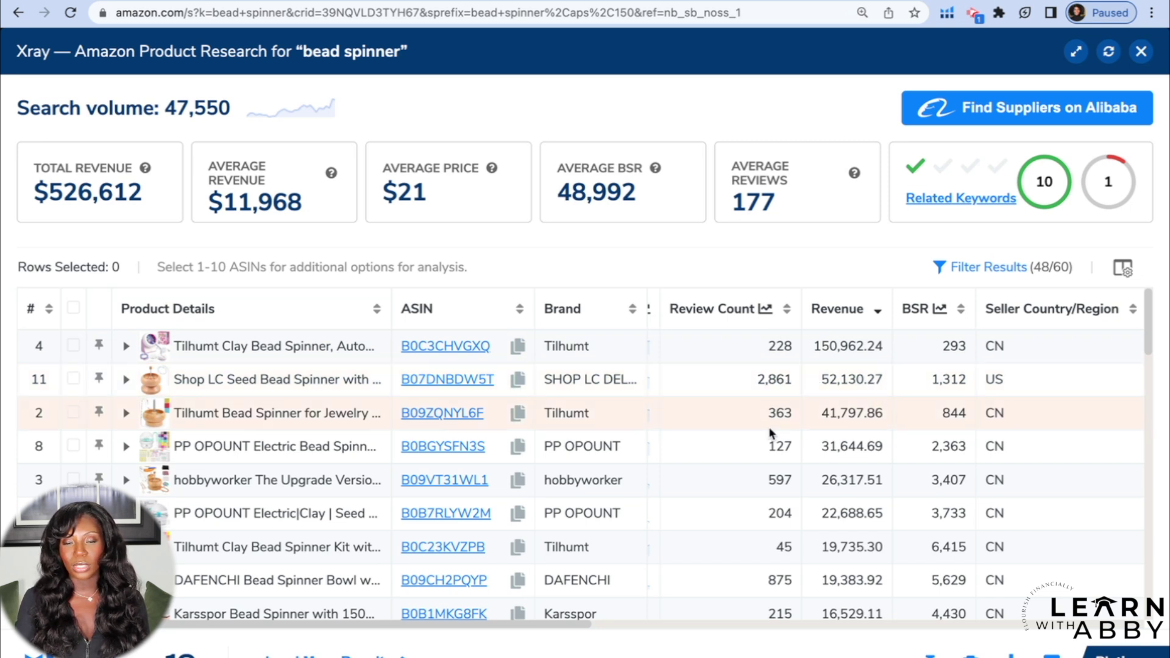
{"action": "mouse_move", "coordinate": [450, 417]}
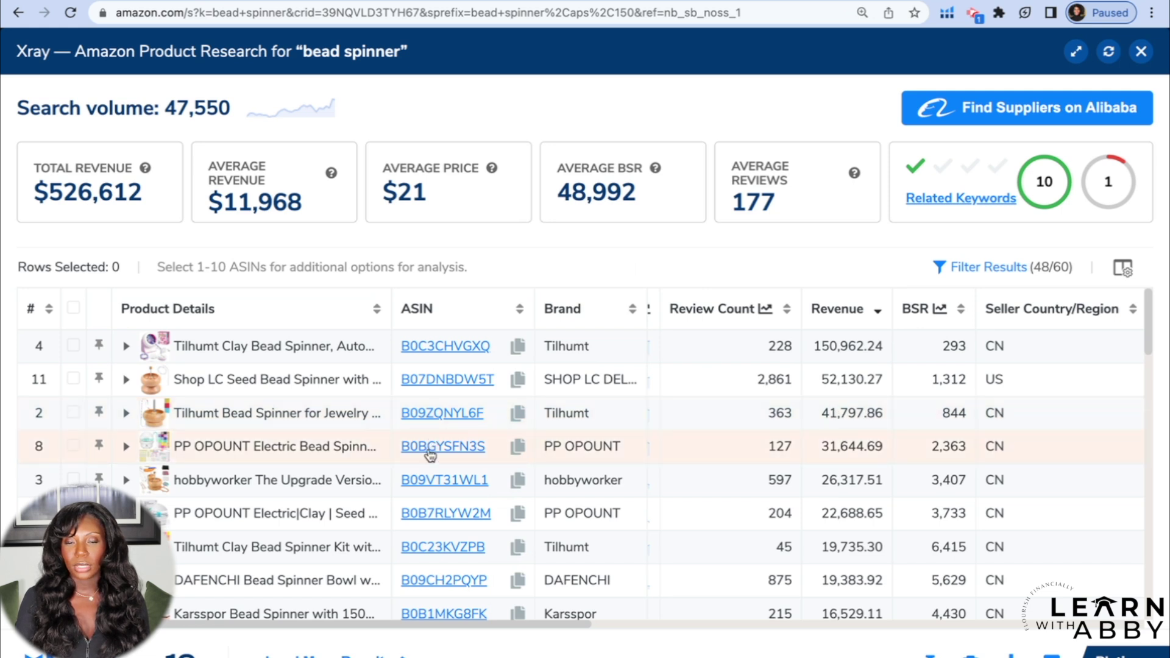
{"action": "mouse_move", "coordinate": [430, 454]}
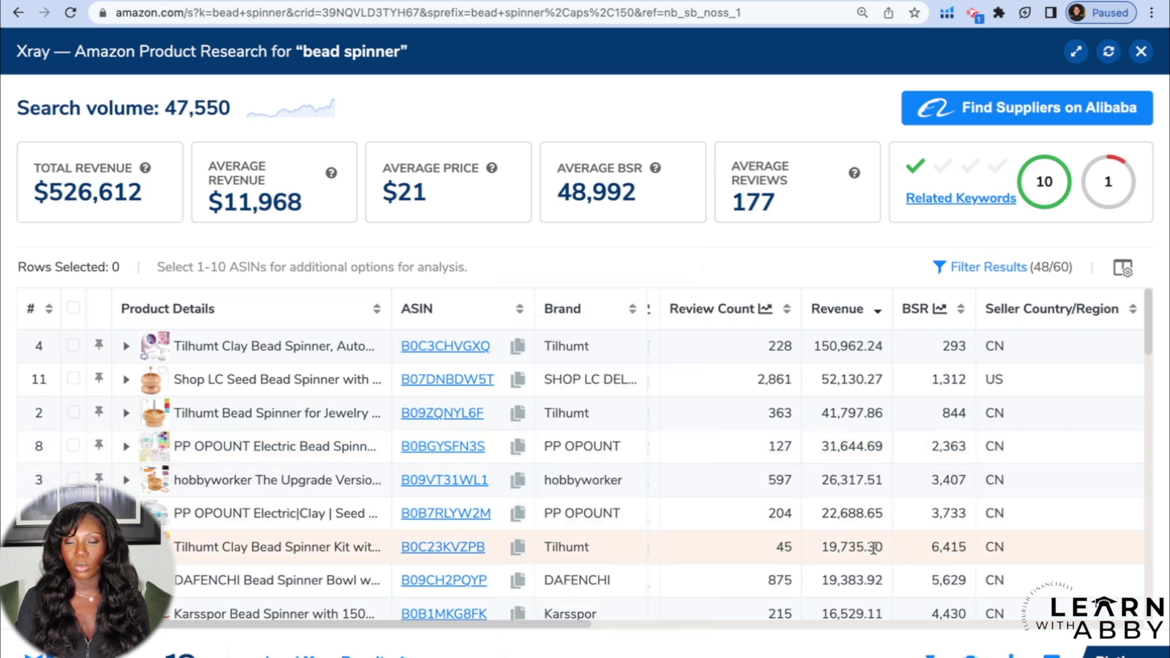
{"action": "mouse_move", "coordinate": [444, 551]}
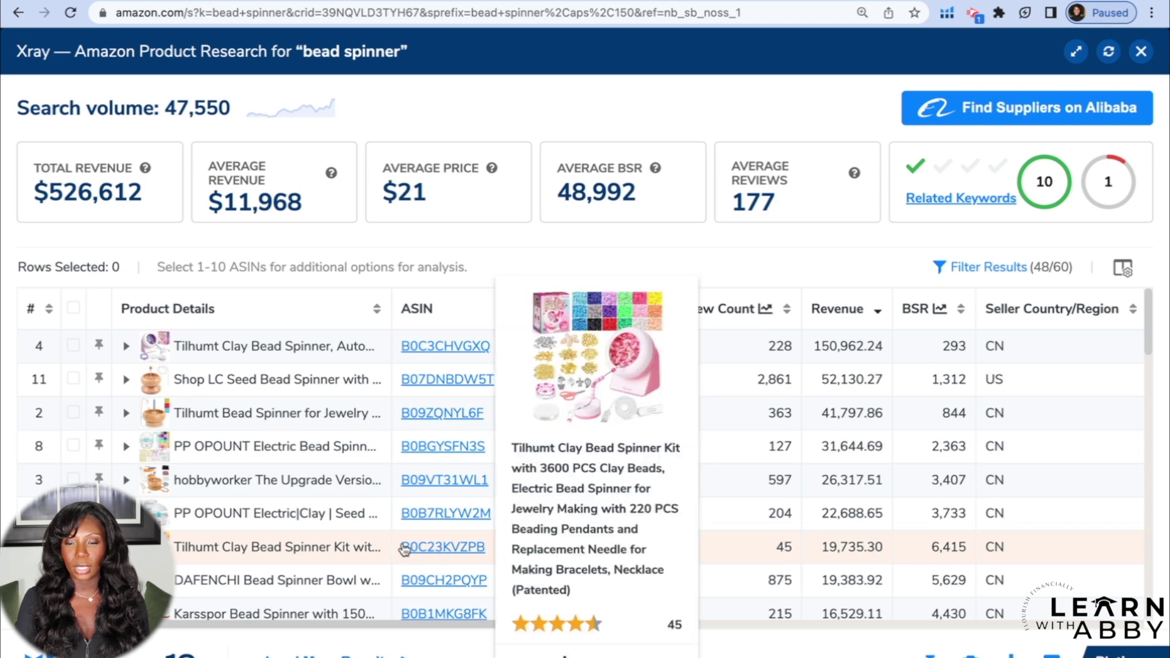
{"action": "scroll", "coordinate": [407, 545], "scroll_direction": "down", "scroll_amount": 3}
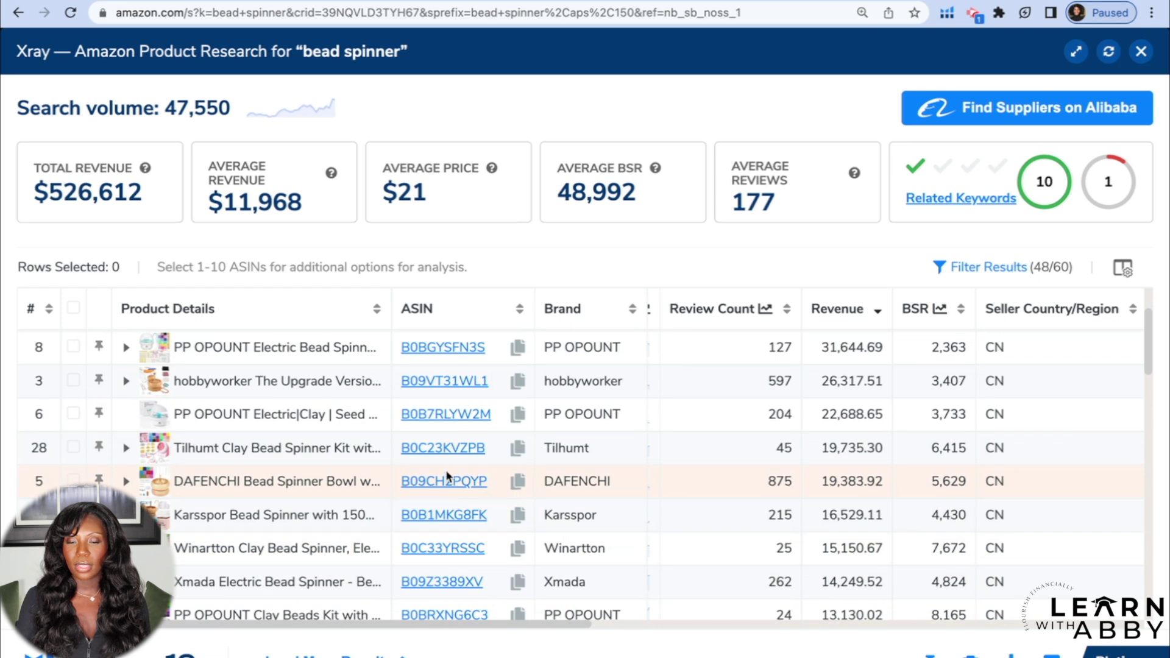
{"action": "mouse_move", "coordinate": [451, 486]}
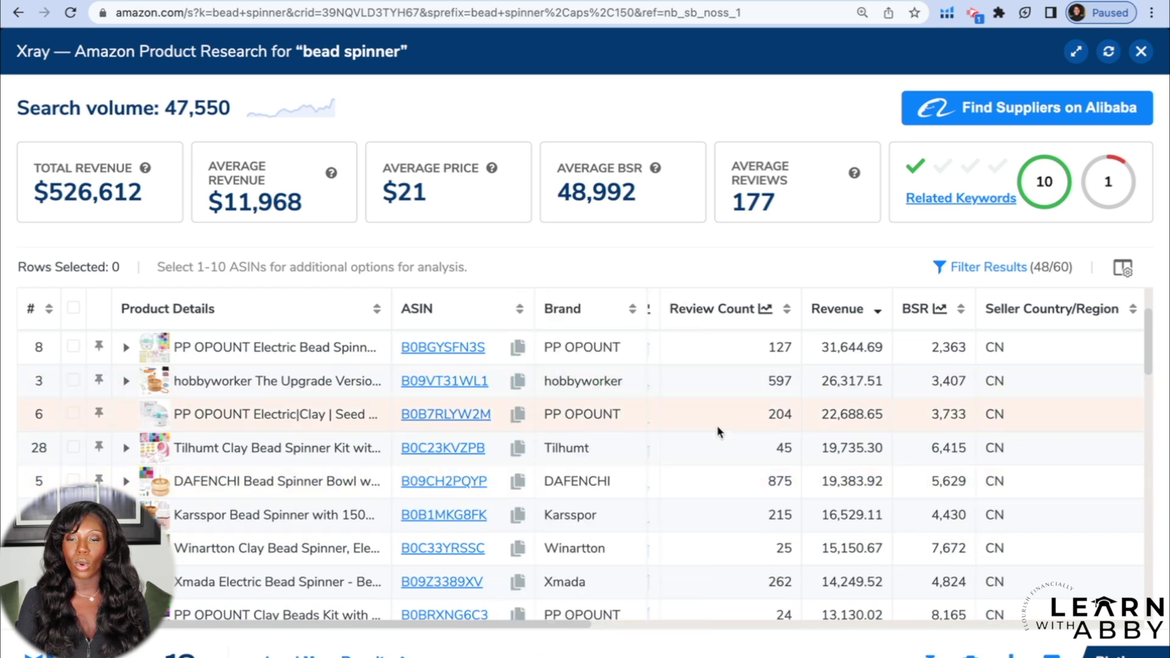
{"action": "scroll", "coordinate": [723, 424], "scroll_direction": "up", "scroll_amount": 3}
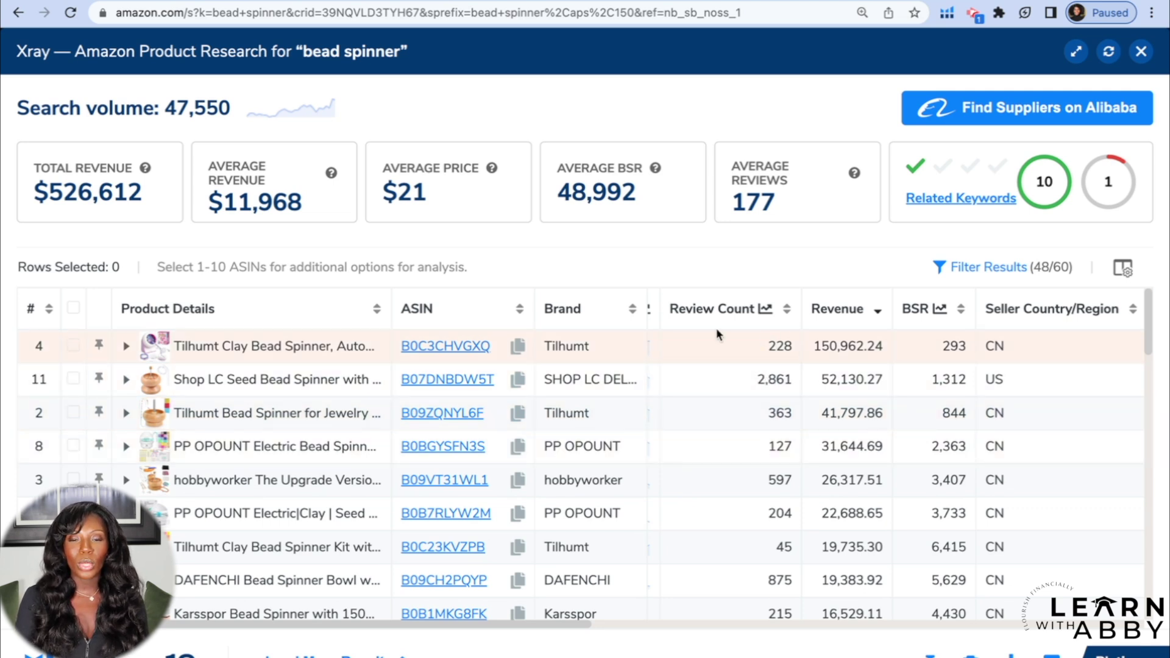
{"action": "left_click", "coordinate": [430, 295]}
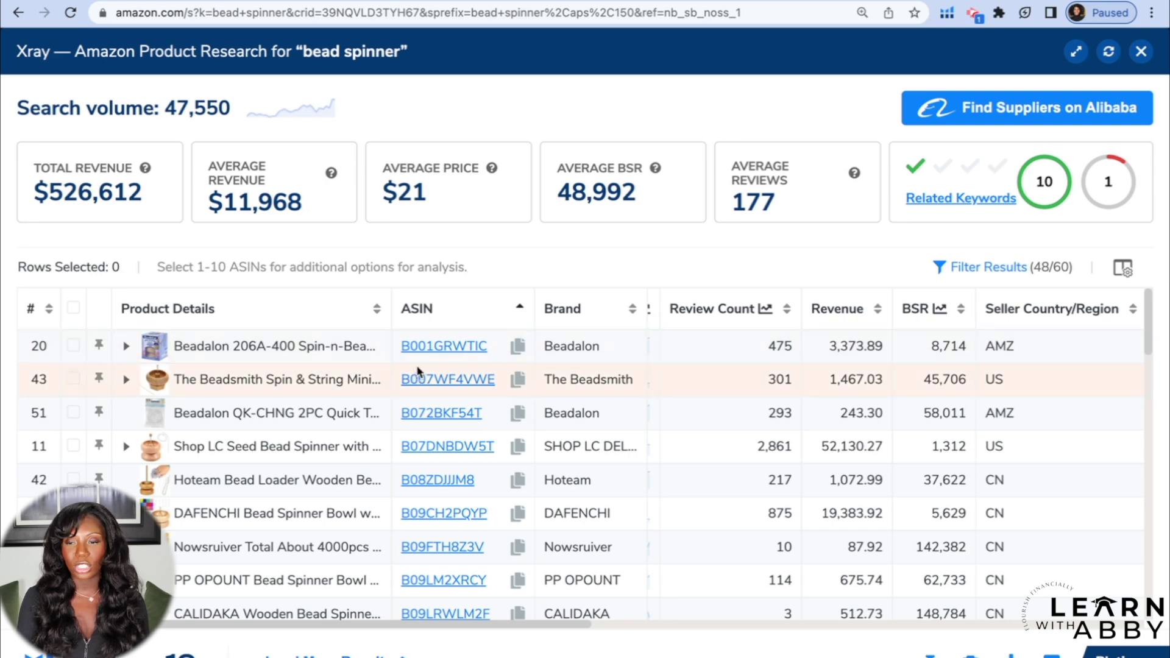
{"action": "left_click", "coordinate": [845, 309]}
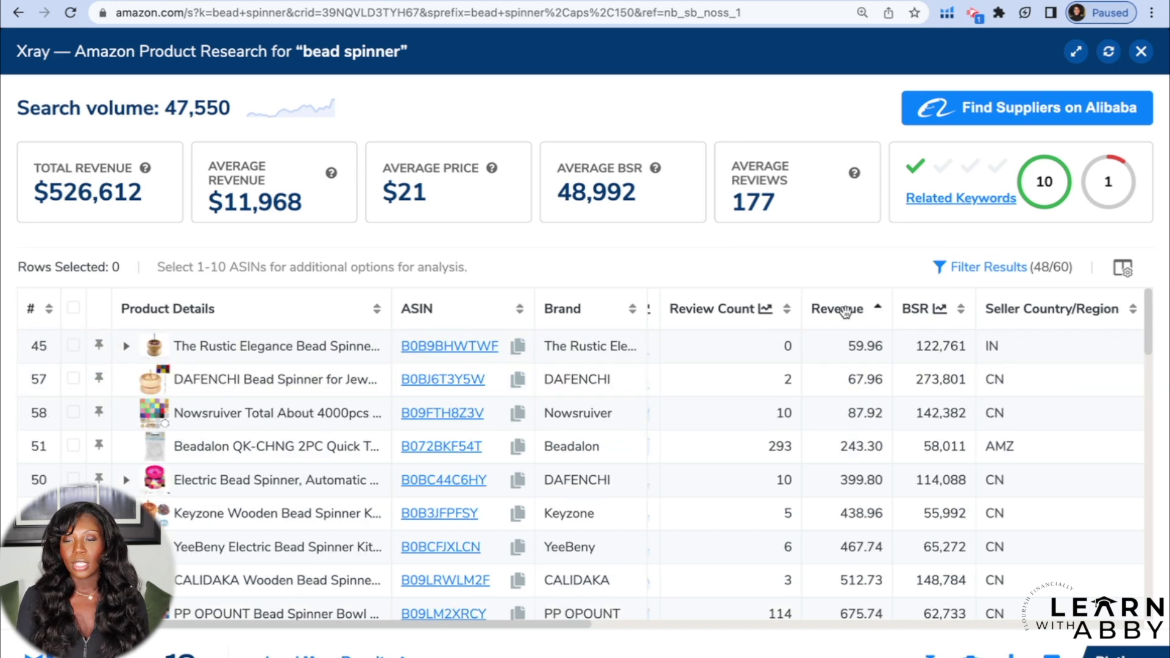
{"action": "left_click", "coordinate": [845, 309]}
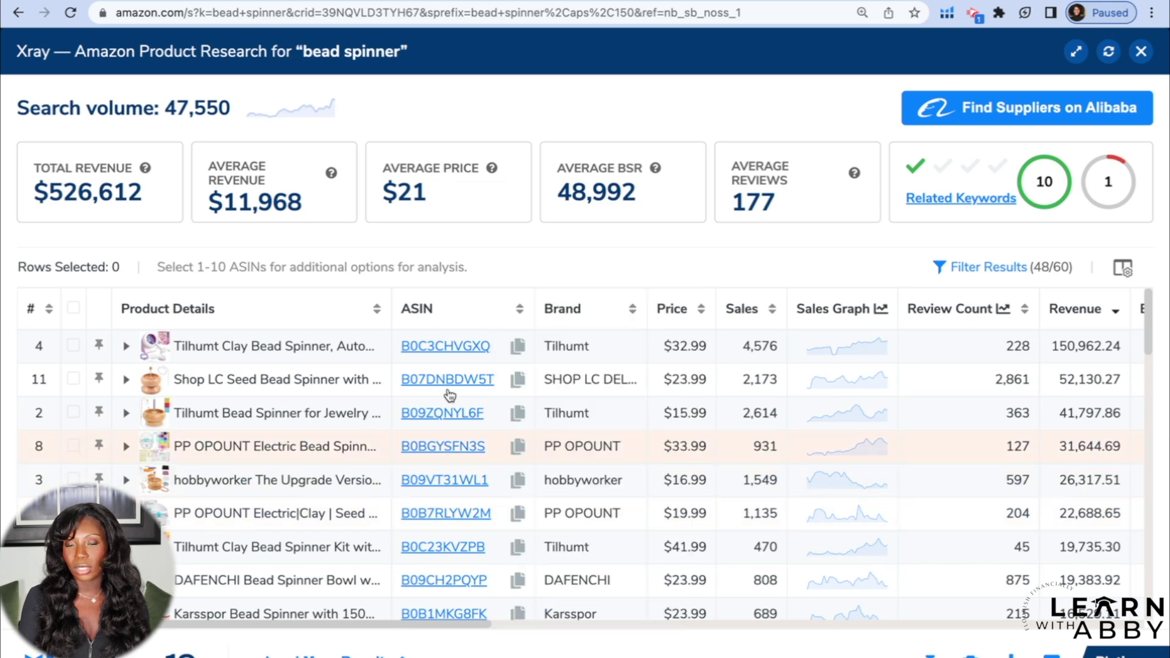
Step: Look up Alibaba suppliers for bead spinners from the Xray results
{"action": "mouse_move", "coordinate": [436, 352]}
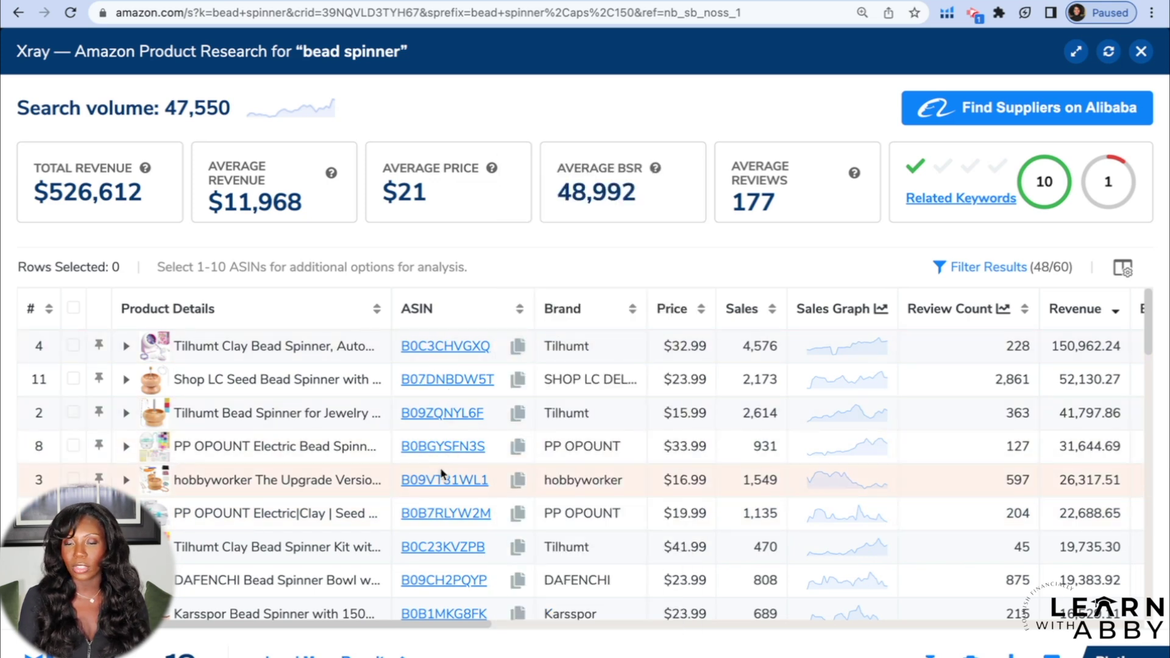
{"action": "mouse_move", "coordinate": [437, 481]}
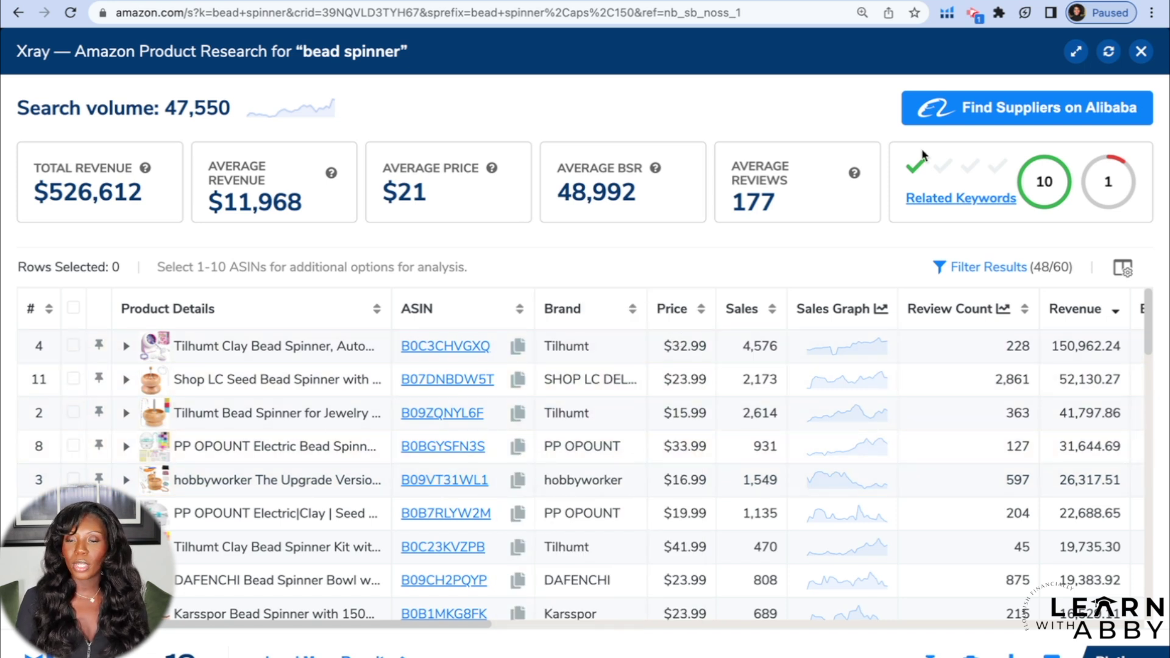
{"action": "left_click", "coordinate": [1011, 115]}
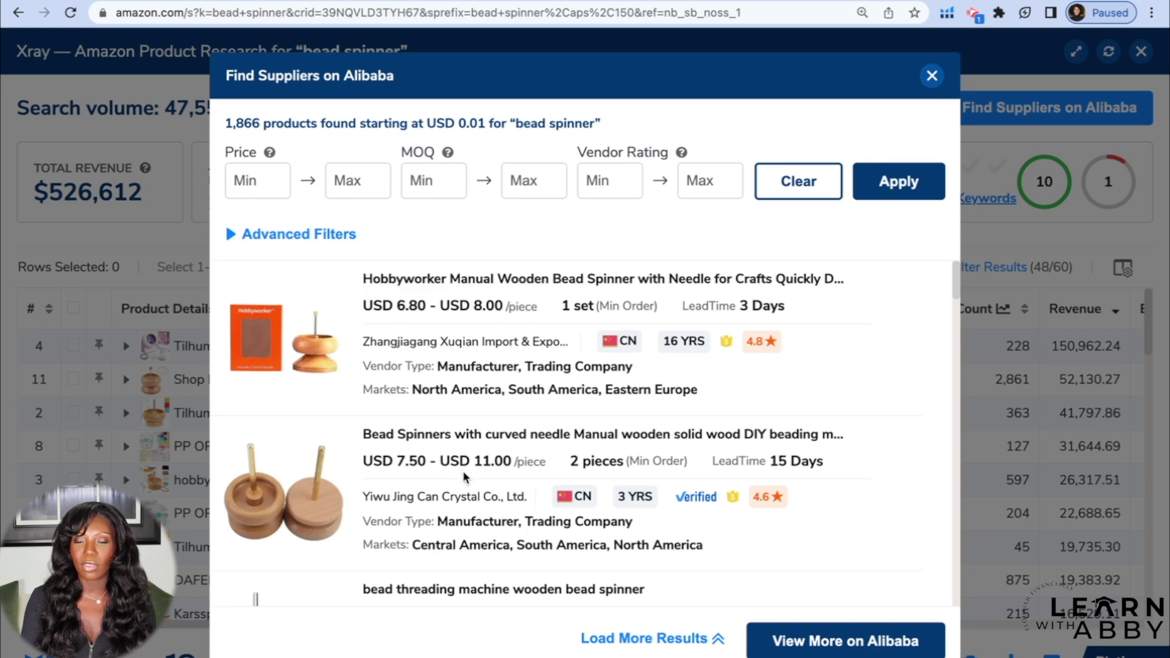
Step: Examine the Alibaba bead spinner offers, comparing unit prices, minimum orders, lead times and vendor ratings, and close the supplier list
{"action": "scroll", "coordinate": [534, 454], "scroll_direction": "down", "scroll_amount": 2}
{"action": "scroll", "coordinate": [533, 454], "scroll_direction": "down", "scroll_amount": 1}
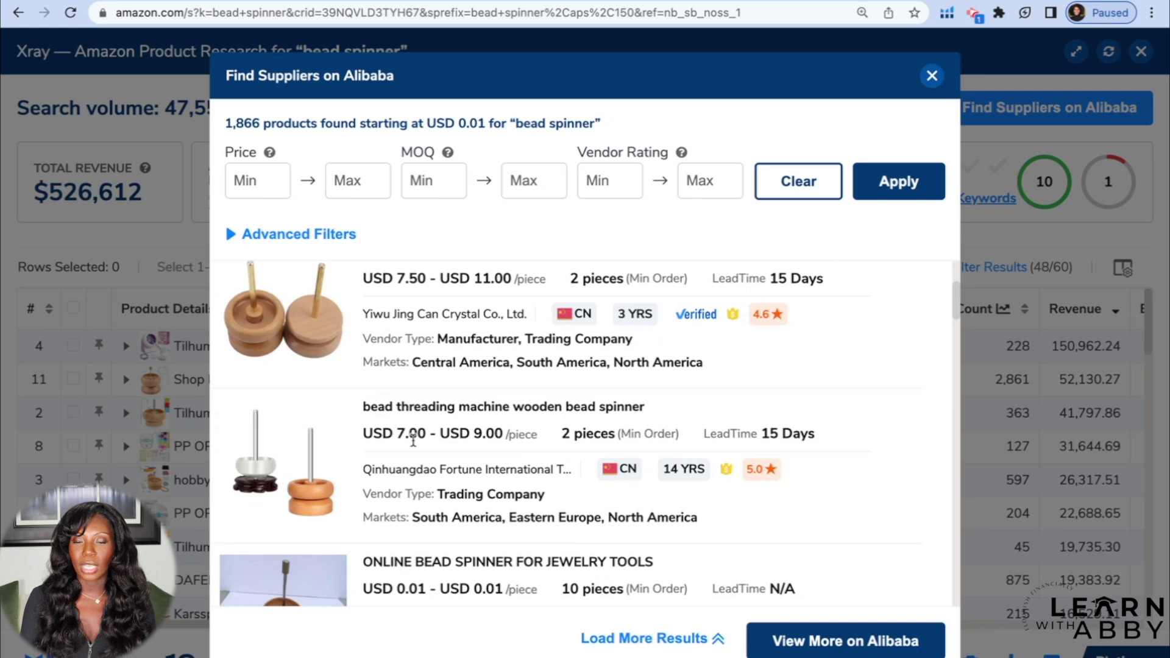
{"action": "scroll", "coordinate": [515, 449], "scroll_direction": "down", "scroll_amount": 2}
{"action": "scroll", "coordinate": [516, 450], "scroll_direction": "down", "scroll_amount": 1}
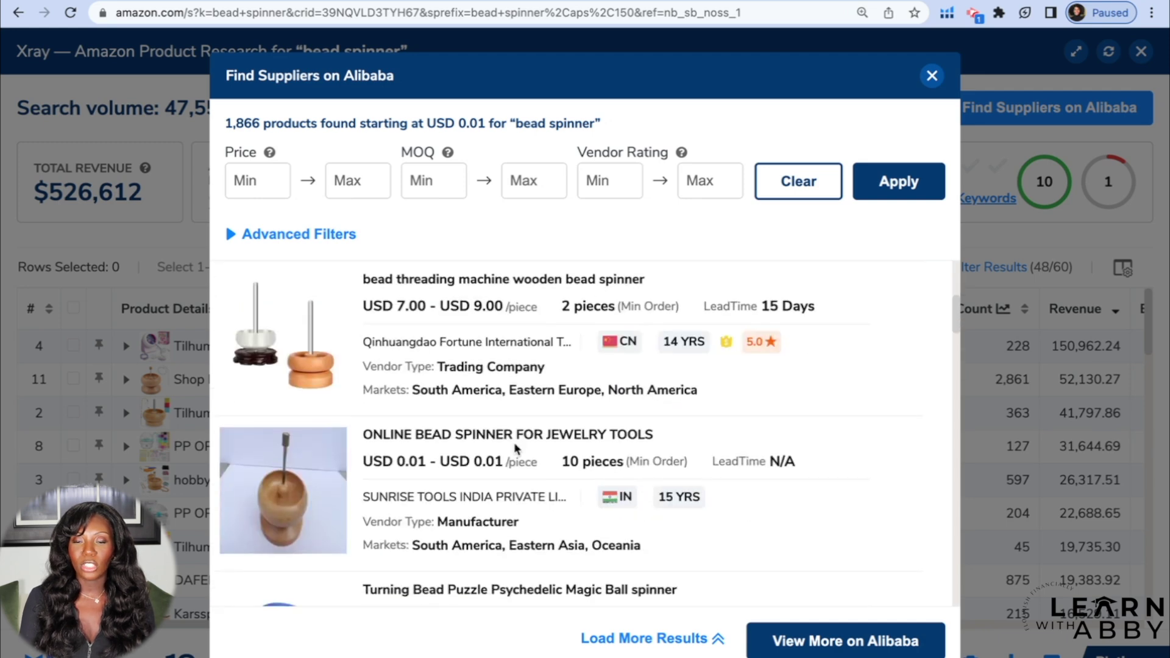
{"action": "scroll", "coordinate": [515, 449], "scroll_direction": "down", "scroll_amount": 1}
{"action": "scroll", "coordinate": [516, 448], "scroll_direction": "down", "scroll_amount": 1}
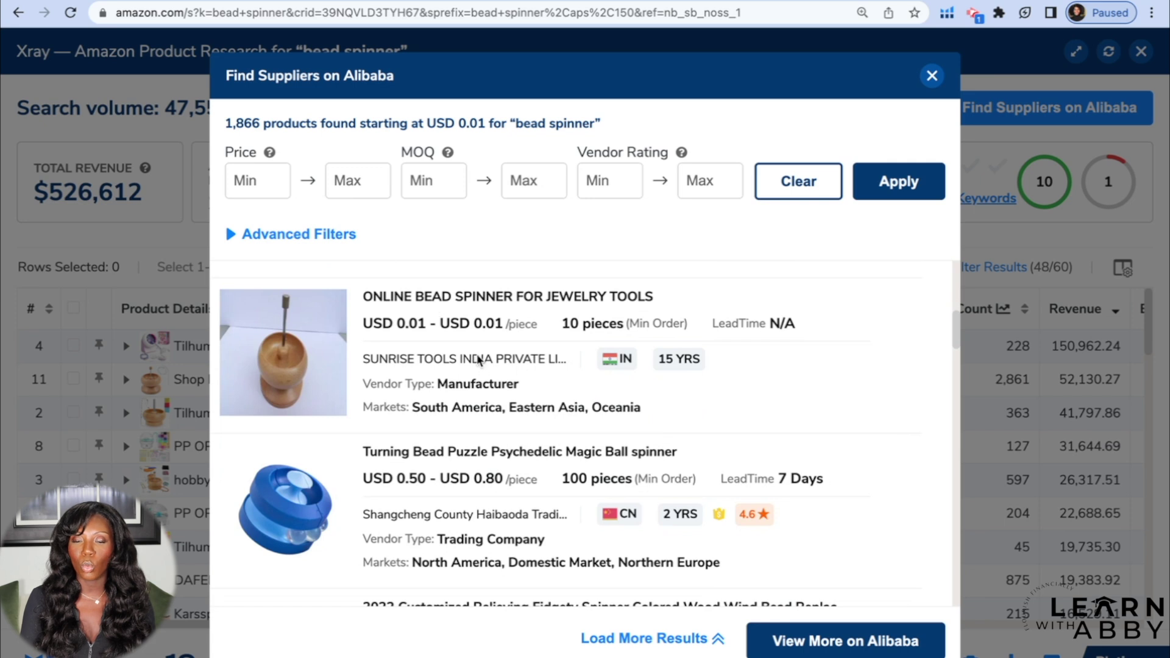
{"action": "scroll", "coordinate": [479, 360], "scroll_direction": "down", "scroll_amount": 1}
{"action": "scroll", "coordinate": [478, 357], "scroll_direction": "down", "scroll_amount": 2}
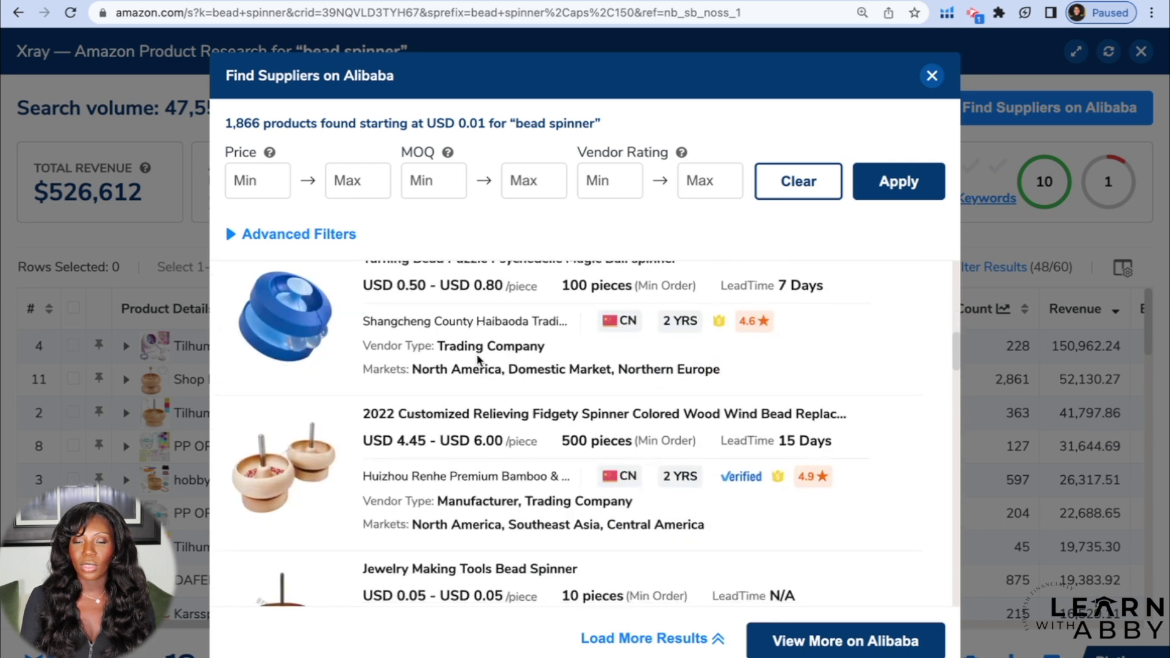
{"action": "scroll", "coordinate": [477, 355], "scroll_direction": "down", "scroll_amount": 2}
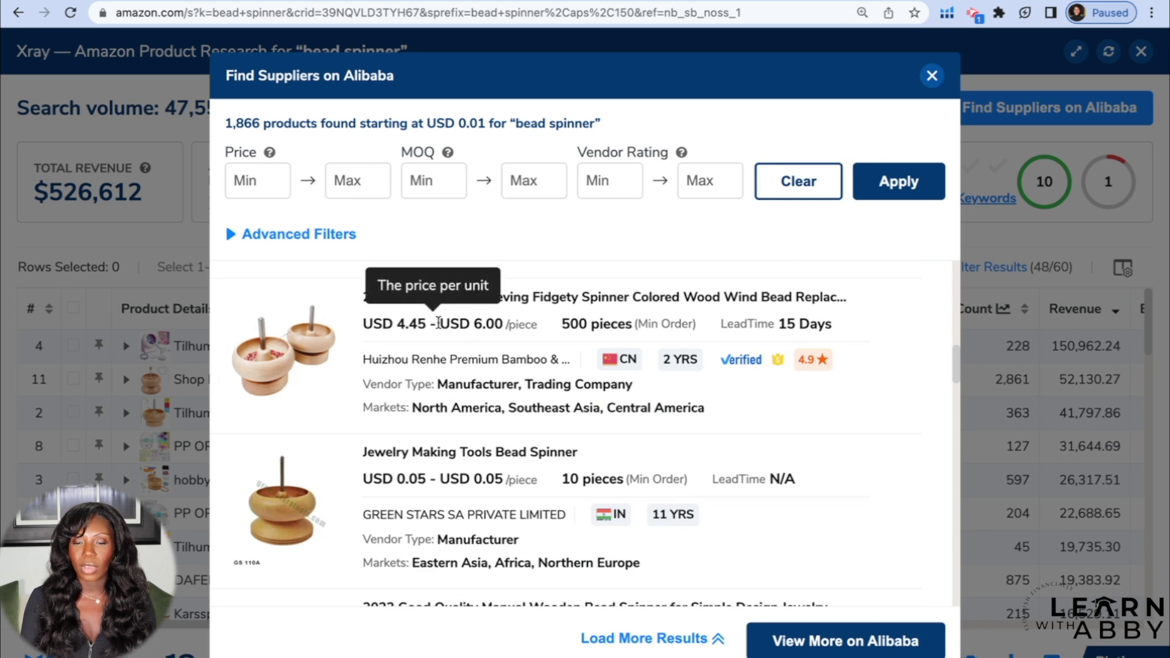
{"action": "scroll", "coordinate": [458, 324], "scroll_direction": "down", "scroll_amount": 2}
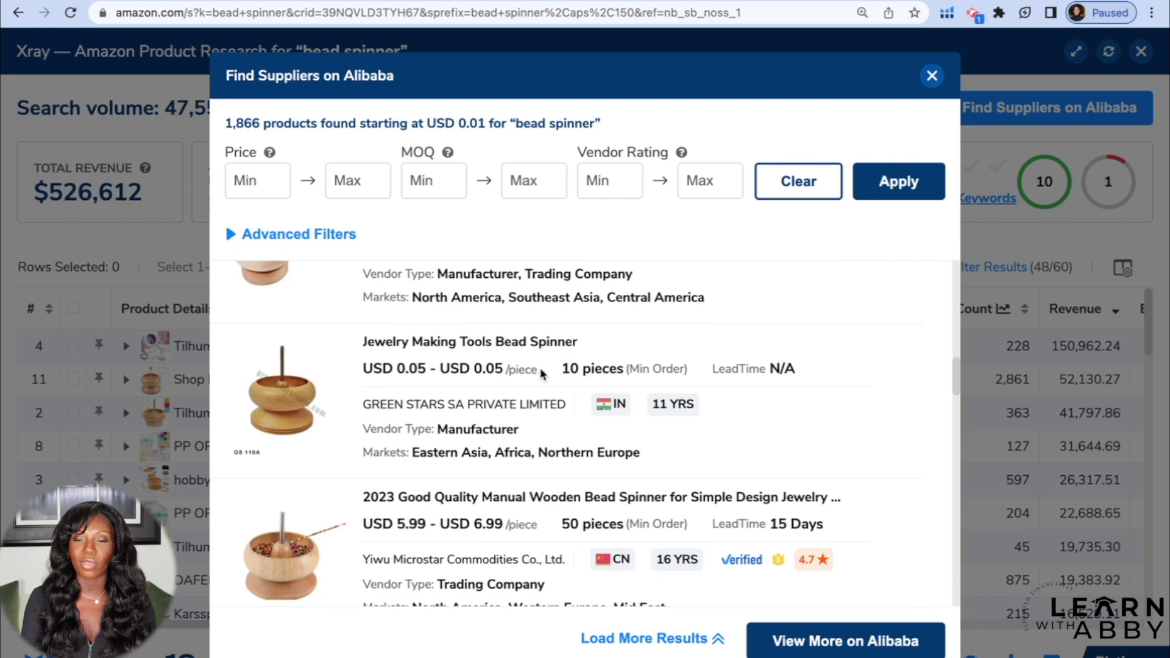
{"action": "scroll", "coordinate": [551, 394], "scroll_direction": "down", "scroll_amount": 2}
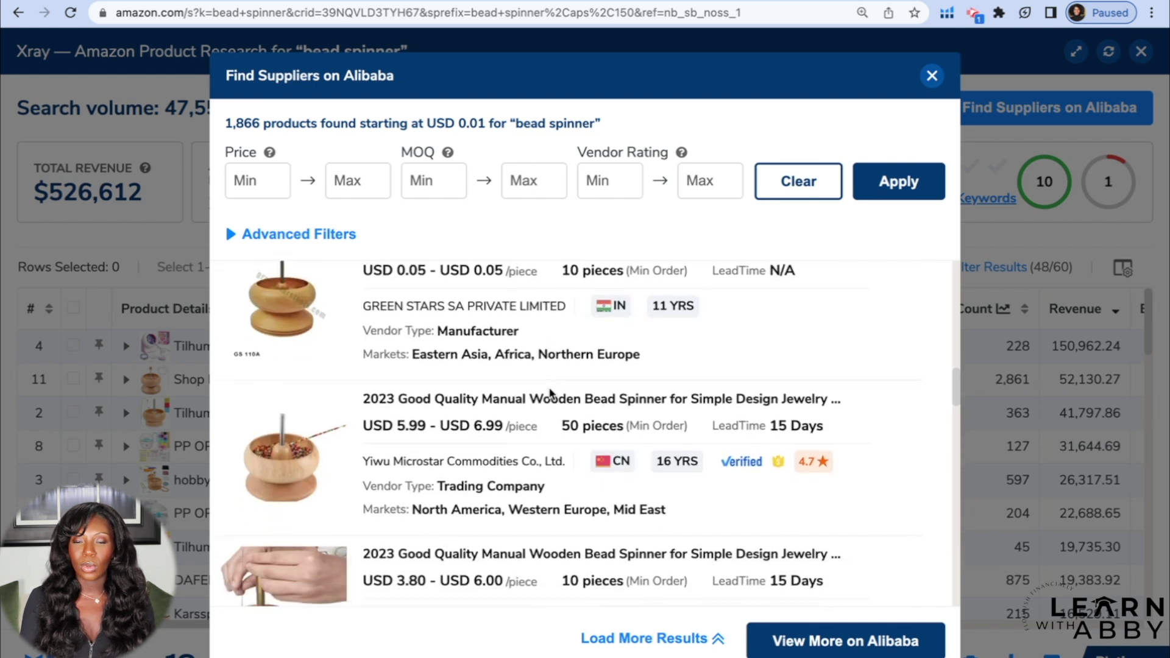
{"action": "scroll", "coordinate": [550, 394], "scroll_direction": "down", "scroll_amount": 1}
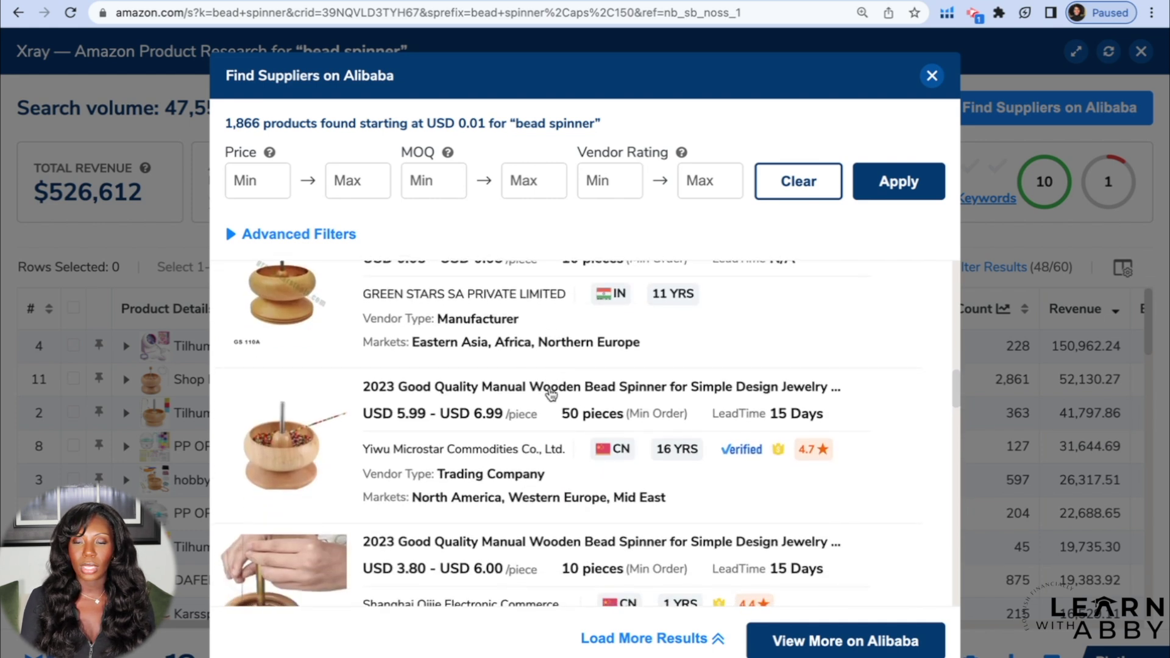
{"action": "scroll", "coordinate": [551, 394], "scroll_direction": "down", "scroll_amount": 2}
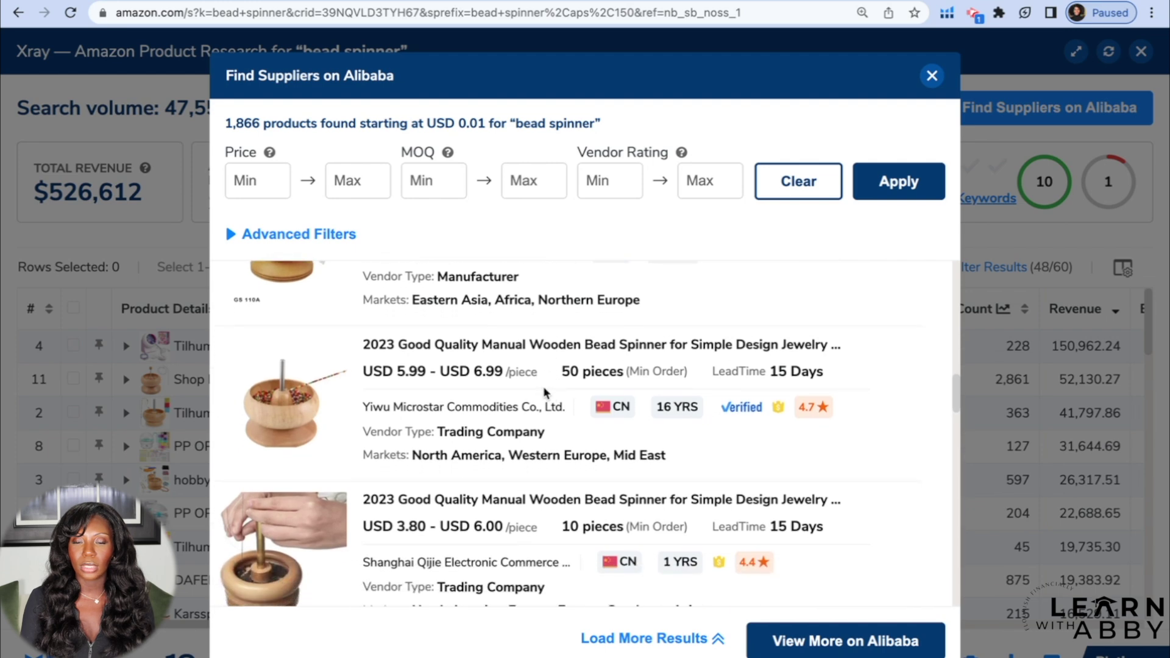
{"action": "scroll", "coordinate": [448, 447], "scroll_direction": "down", "scroll_amount": 2}
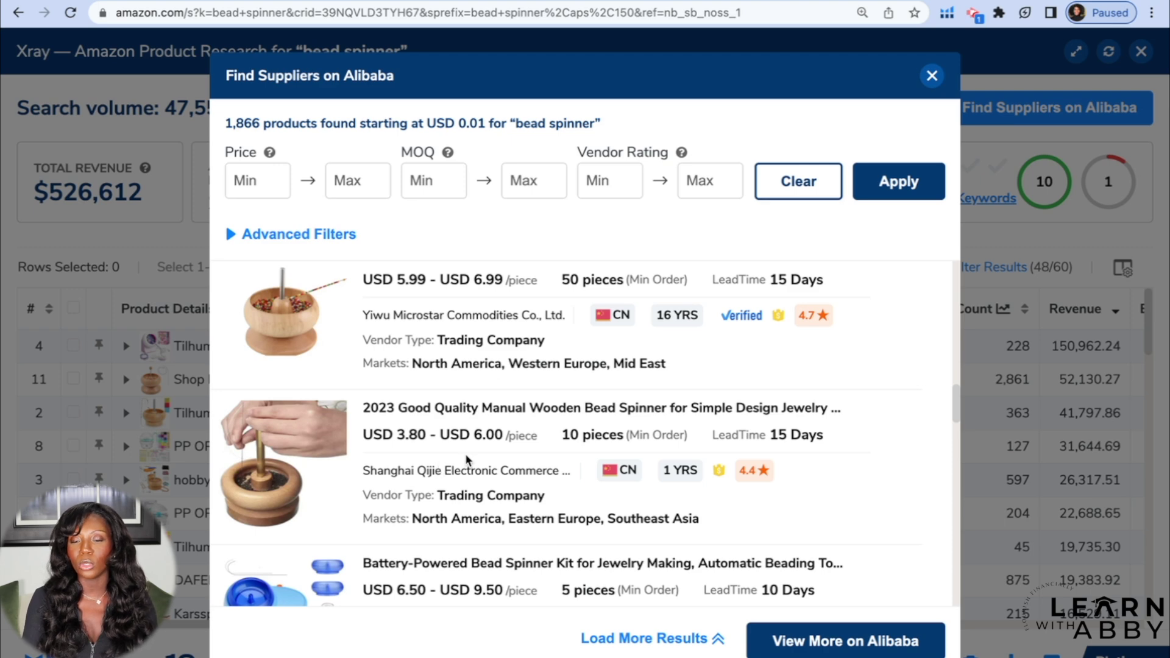
{"action": "scroll", "coordinate": [465, 457], "scroll_direction": "down", "scroll_amount": 4}
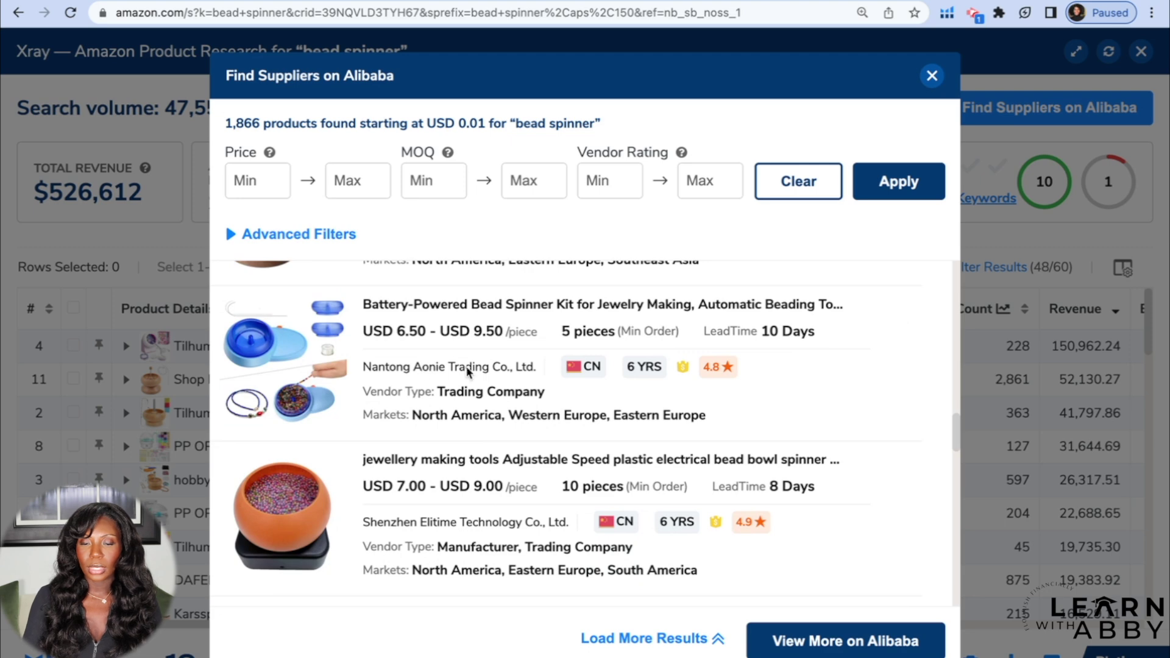
{"action": "scroll", "coordinate": [475, 374], "scroll_direction": "down", "scroll_amount": 3}
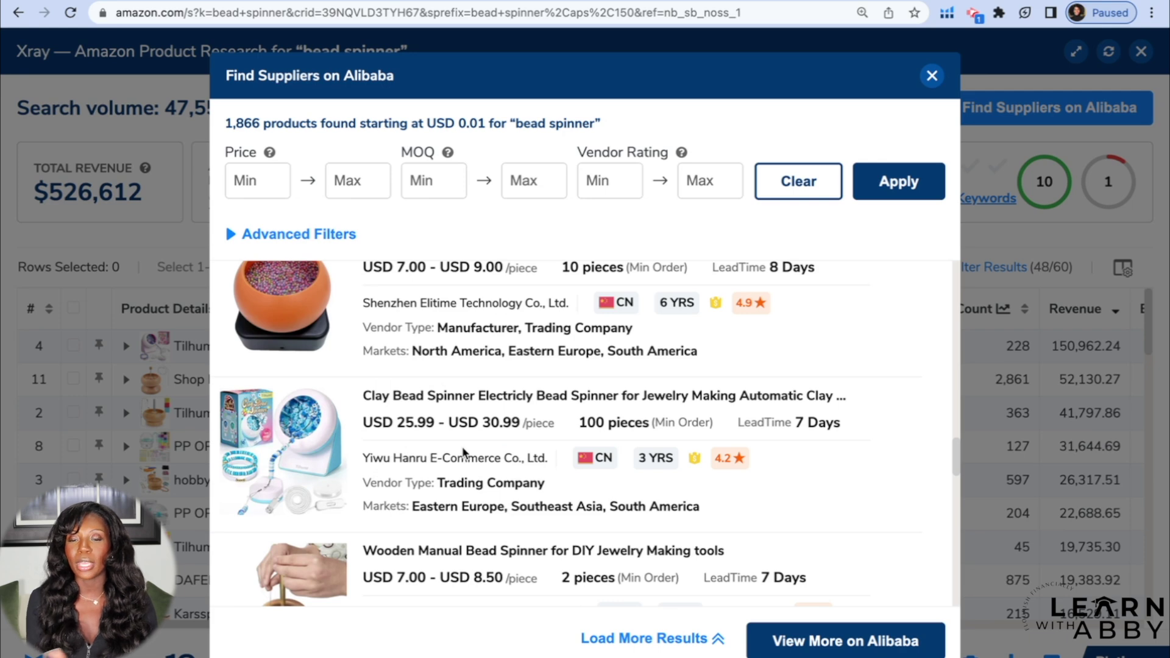
{"action": "scroll", "coordinate": [464, 453], "scroll_direction": "down", "scroll_amount": 7}
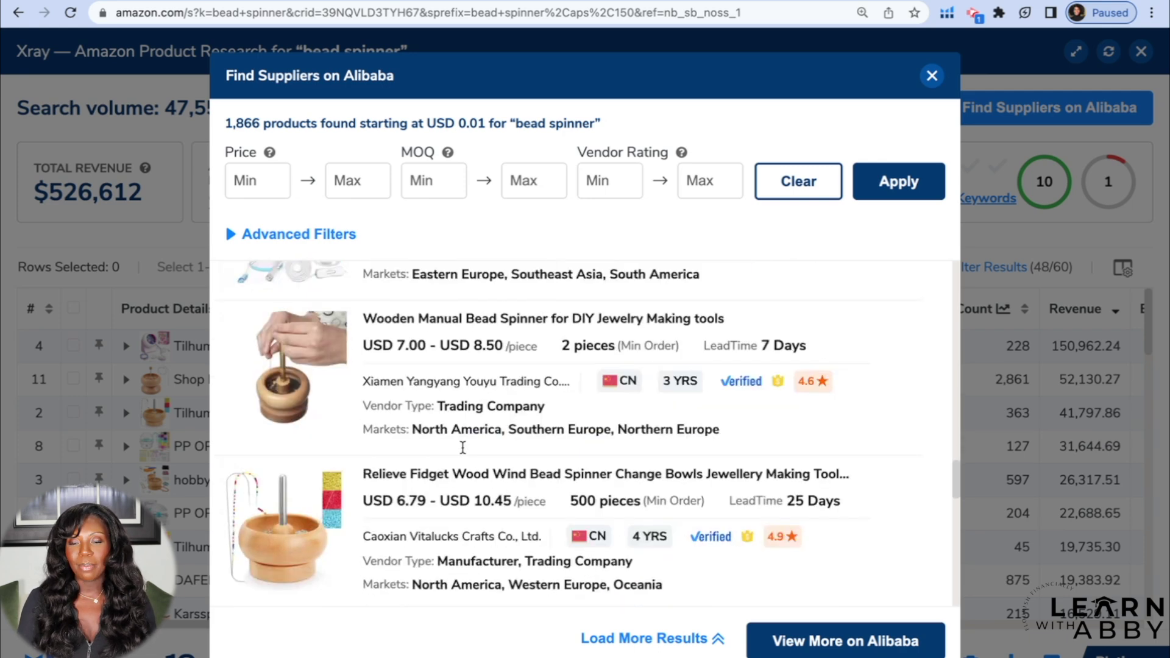
{"action": "scroll", "coordinate": [463, 450], "scroll_direction": "down", "scroll_amount": 2}
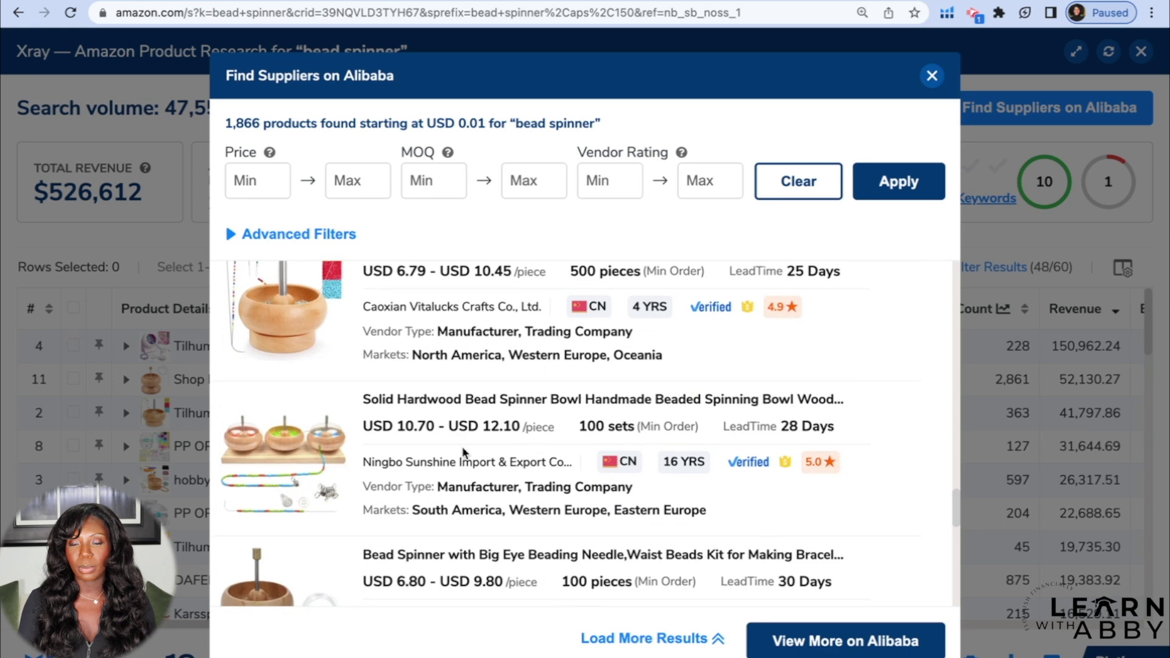
{"action": "scroll", "coordinate": [465, 454], "scroll_direction": "down", "scroll_amount": 3}
{"action": "scroll", "coordinate": [464, 454], "scroll_direction": "down", "scroll_amount": 1}
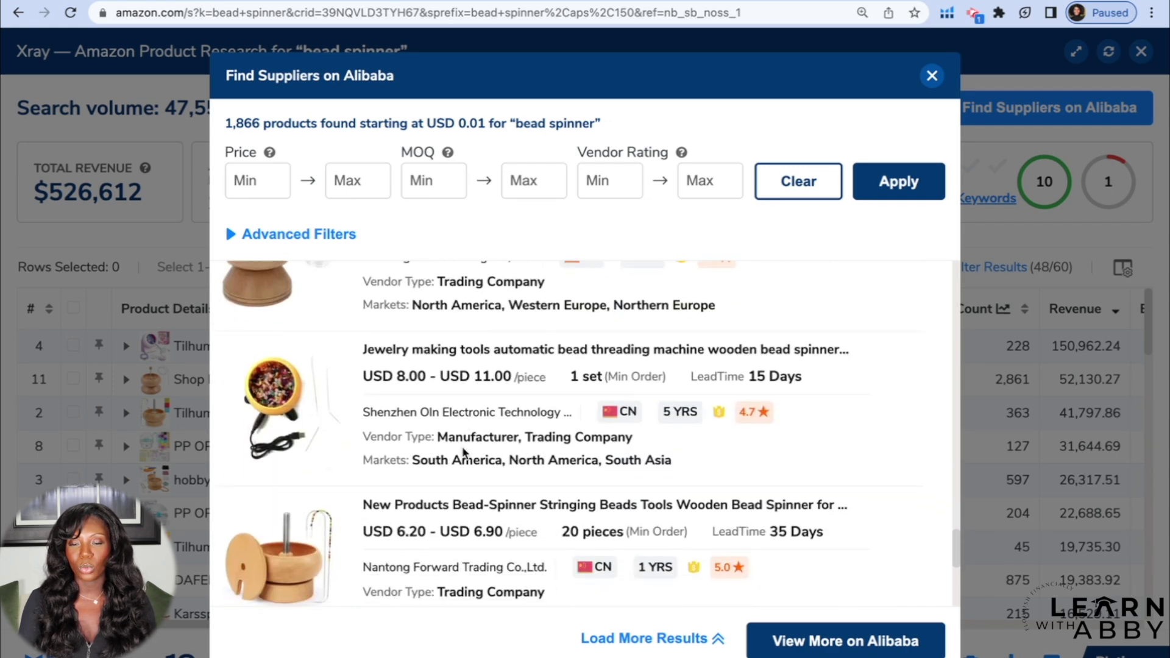
{"action": "scroll", "coordinate": [463, 451], "scroll_direction": "down", "scroll_amount": 2}
{"action": "scroll", "coordinate": [464, 452], "scroll_direction": "down", "scroll_amount": 3}
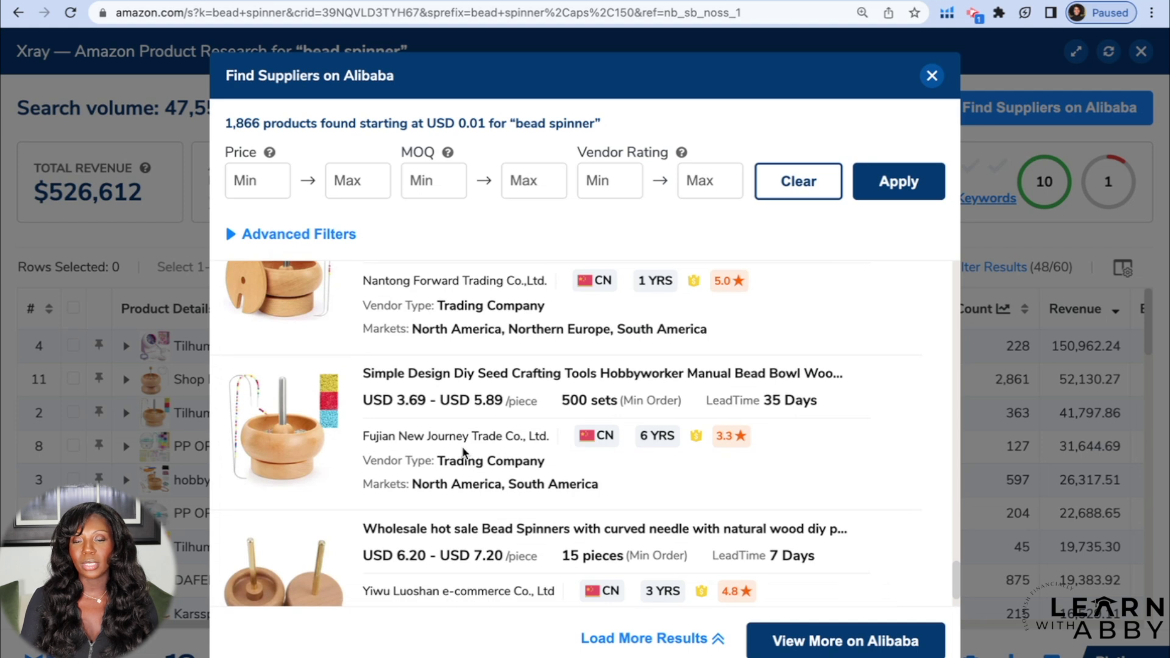
{"action": "scroll", "coordinate": [464, 451], "scroll_direction": "down", "scroll_amount": 2}
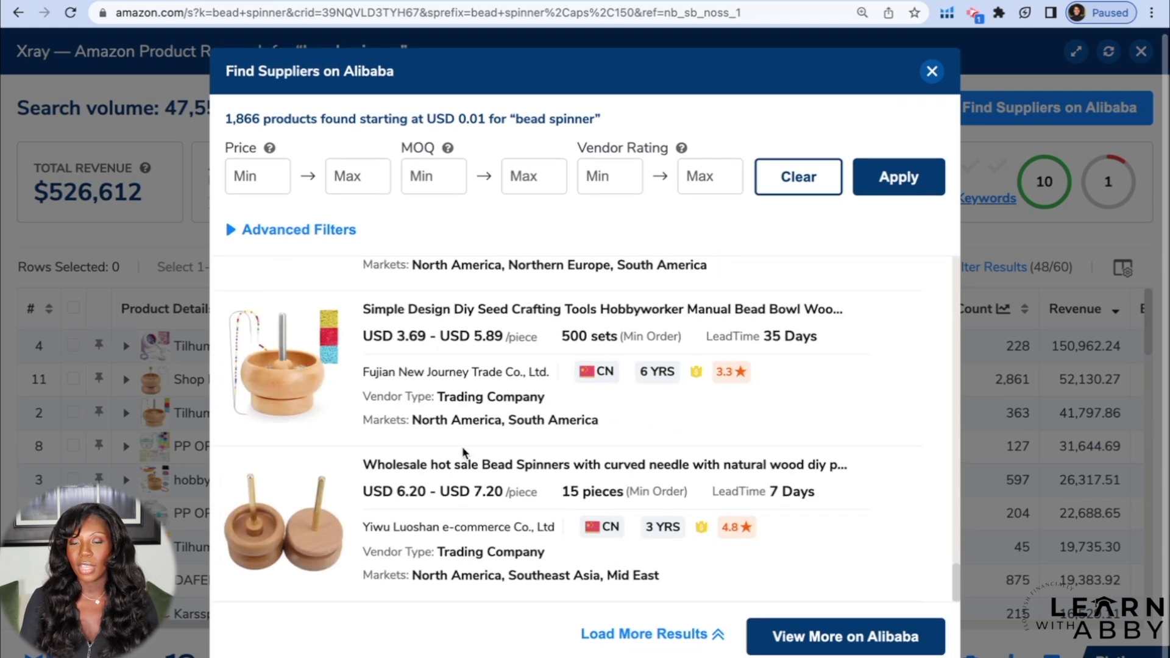
{"action": "left_click", "coordinate": [932, 73]}
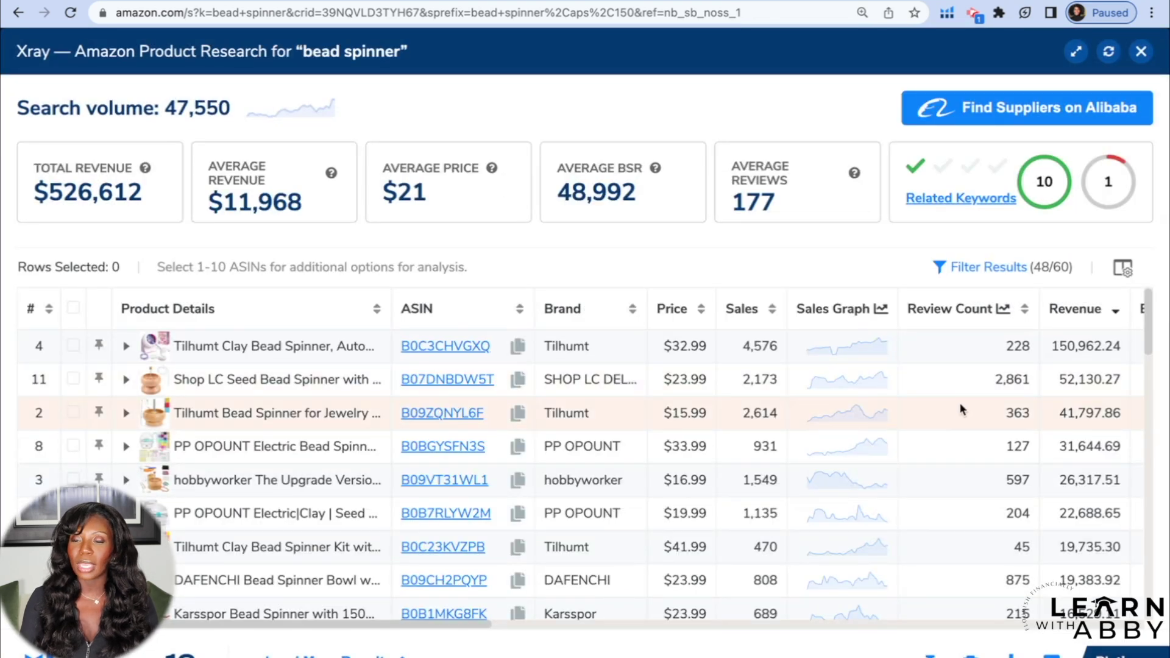
Step: Open the Amazon listing of the Shop LC seed bead spinner from the Xray results
{"action": "scroll", "coordinate": [960, 407], "scroll_direction": "right", "scroll_amount": 3}
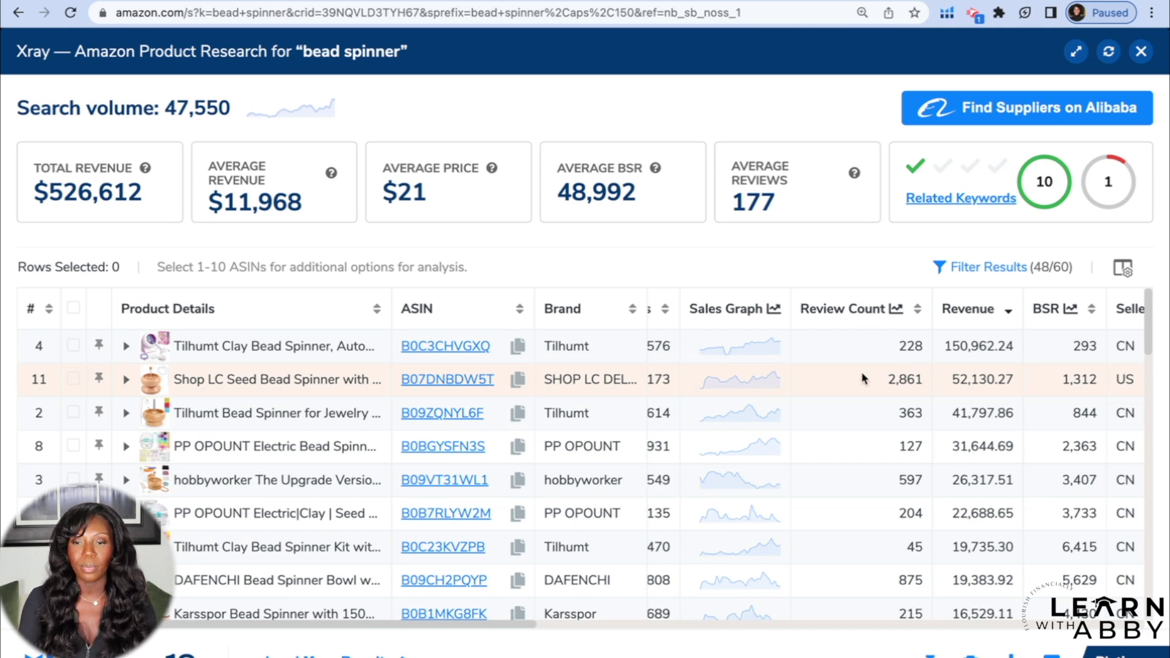
{"action": "scroll", "coordinate": [829, 378], "scroll_direction": "left", "scroll_amount": 3}
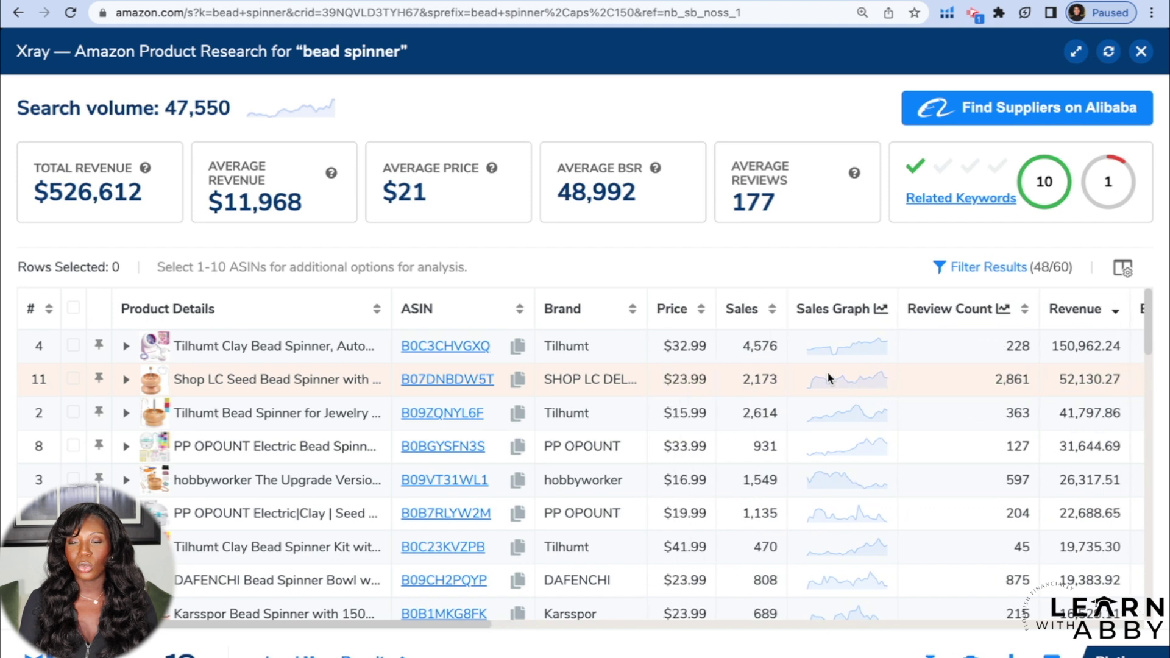
{"action": "scroll", "coordinate": [897, 375], "scroll_direction": "right", "scroll_amount": 4}
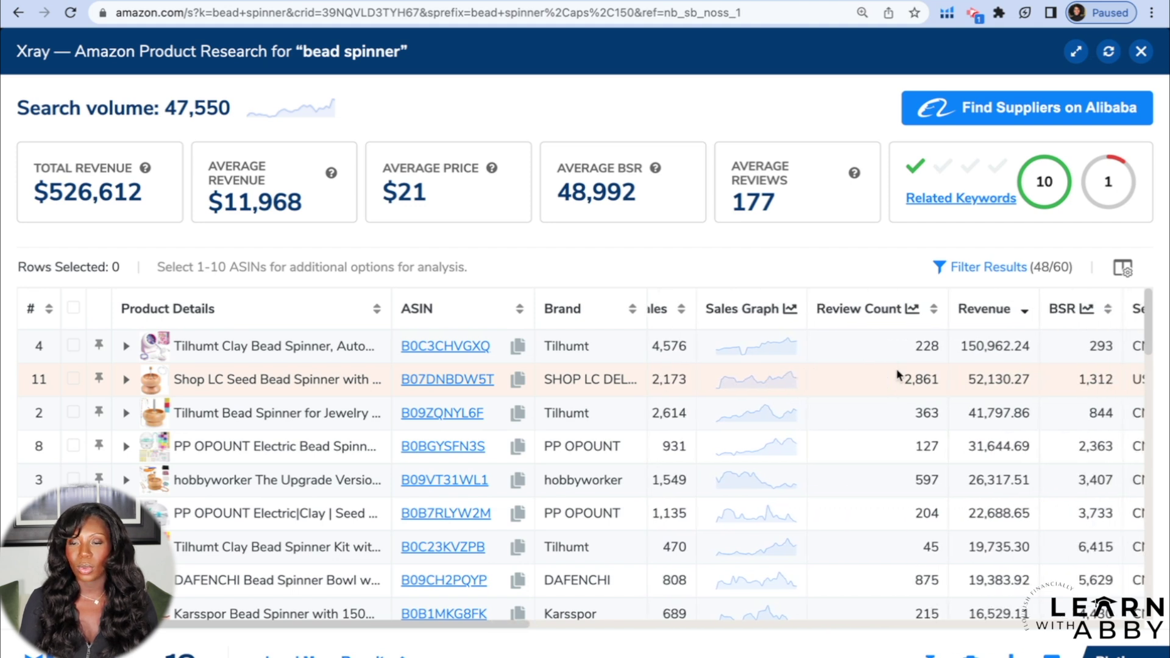
{"action": "scroll", "coordinate": [897, 375], "scroll_direction": "left", "scroll_amount": 4}
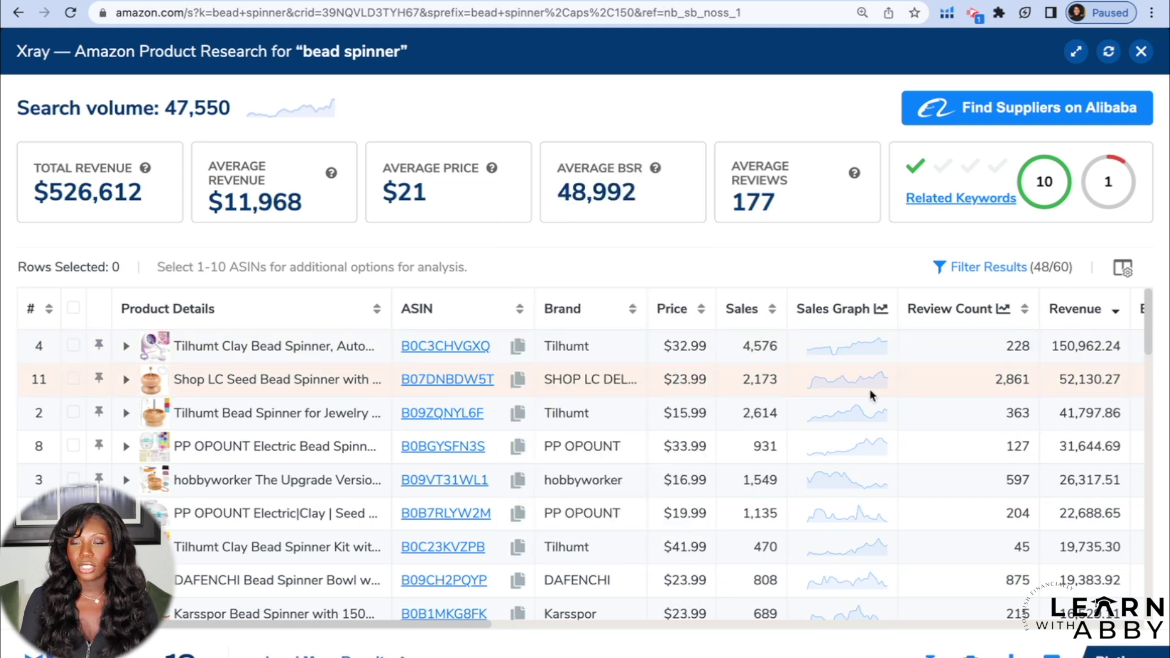
{"action": "left_click", "coordinate": [451, 382]}
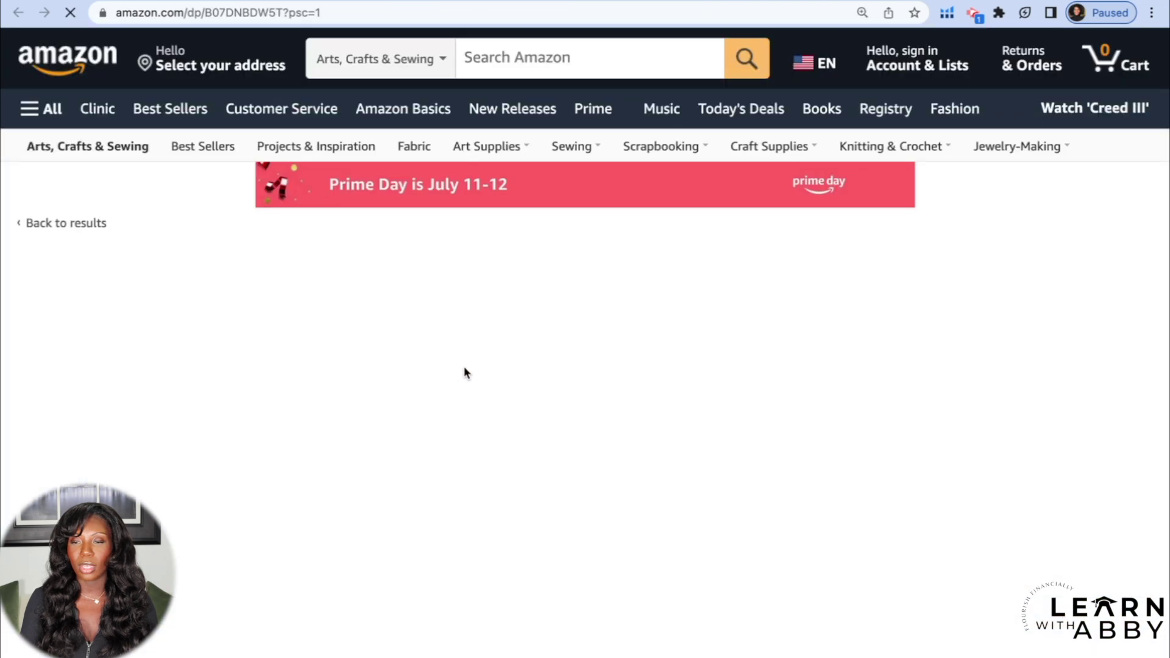
Step: Look through the product images on the Shop LC seed bead spinner listing
{"action": "mouse_move", "coordinate": [388, 416]}
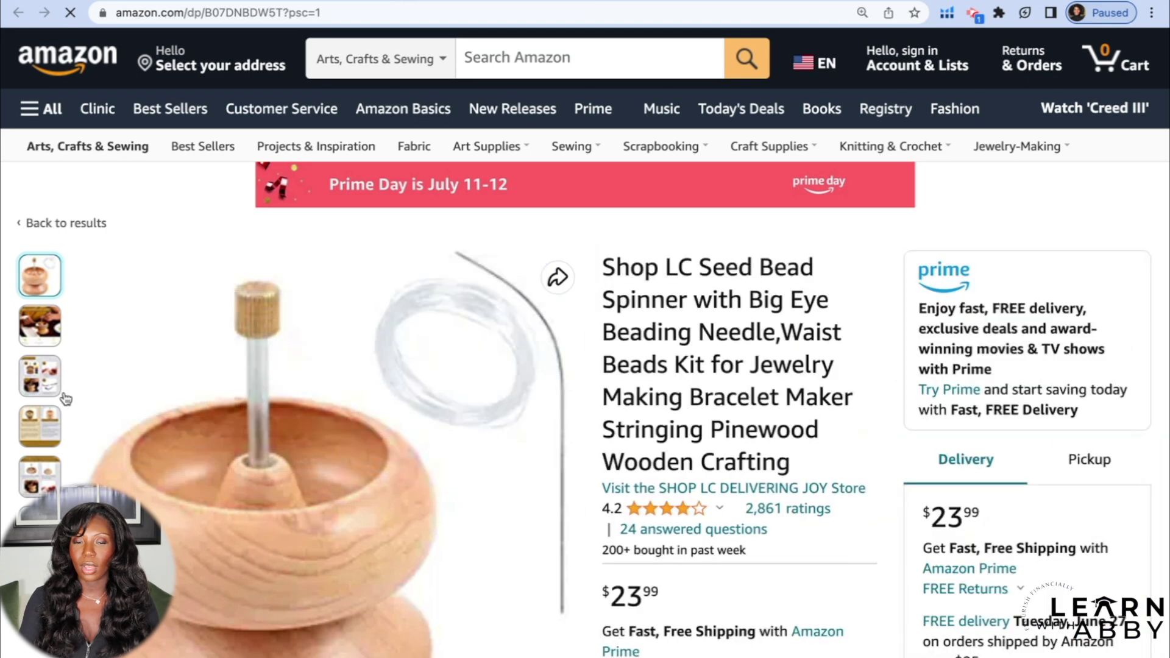
{"action": "mouse_move", "coordinate": [41, 416]}
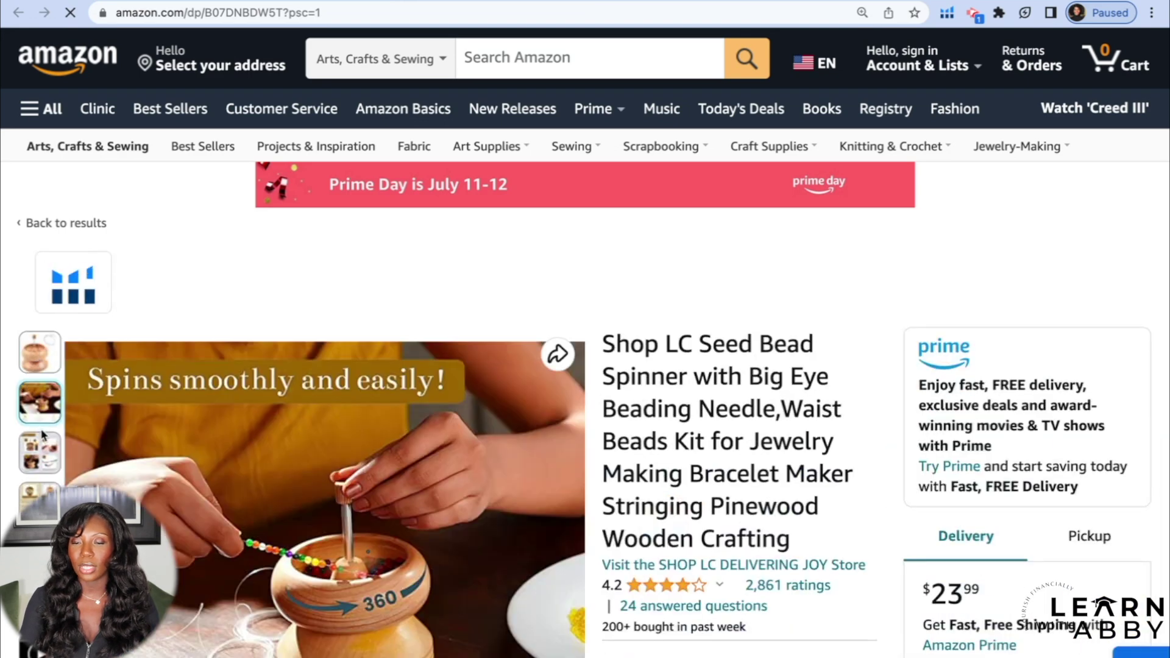
{"action": "mouse_move", "coordinate": [42, 454]}
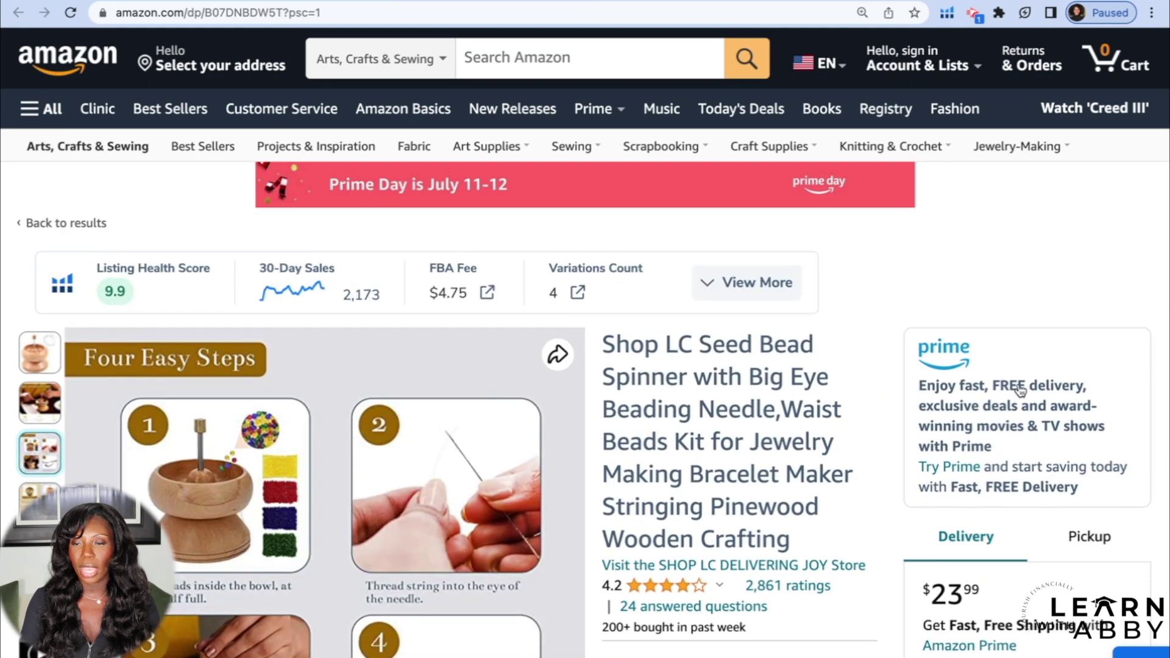
{"action": "mouse_move", "coordinate": [51, 352]}
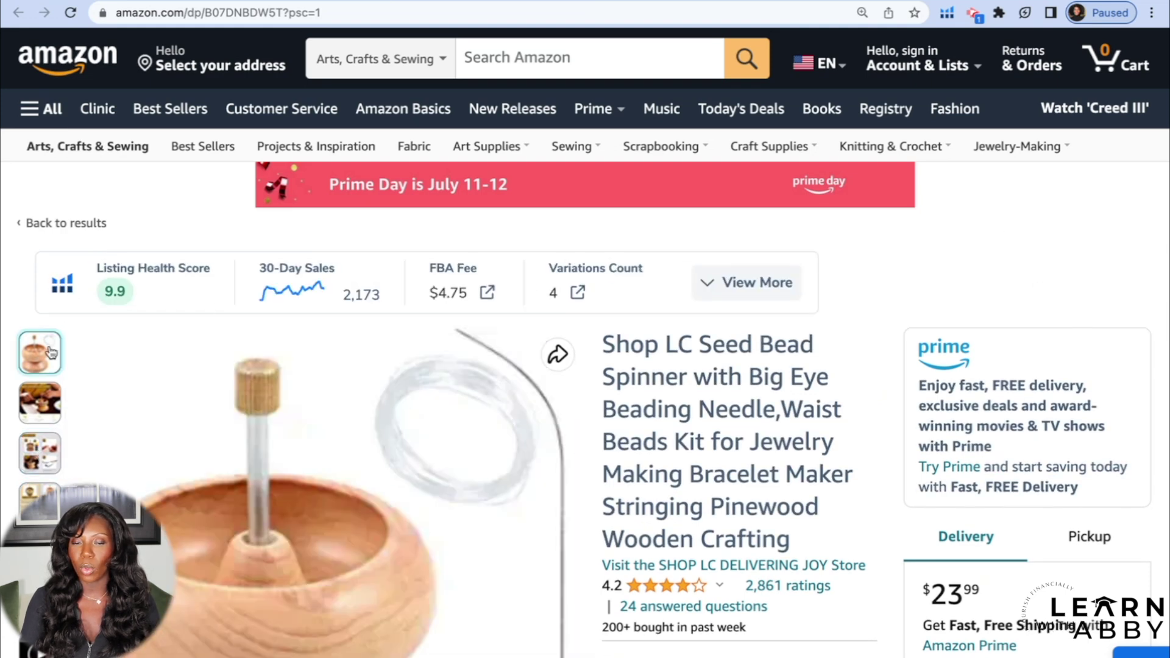
{"action": "mouse_move", "coordinate": [923, 65]}
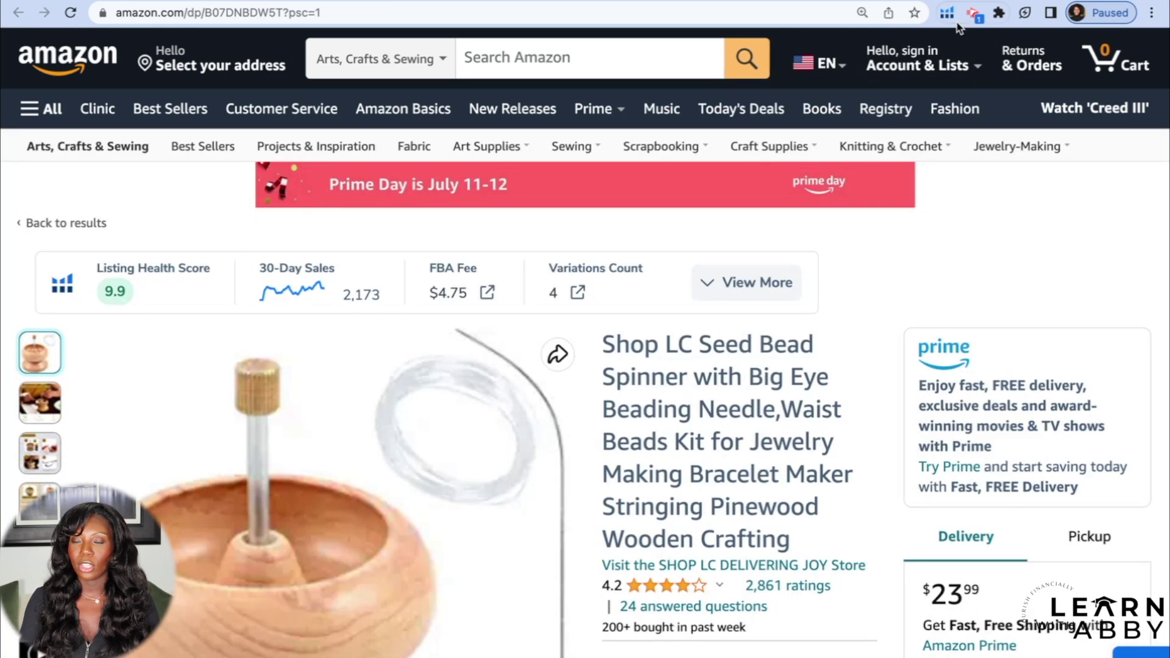
Step: Open the Profitability Calculator for the Shop LC seed bead spinner and set its unit manufacturing cost to $6
{"action": "left_click", "coordinate": [947, 14]}
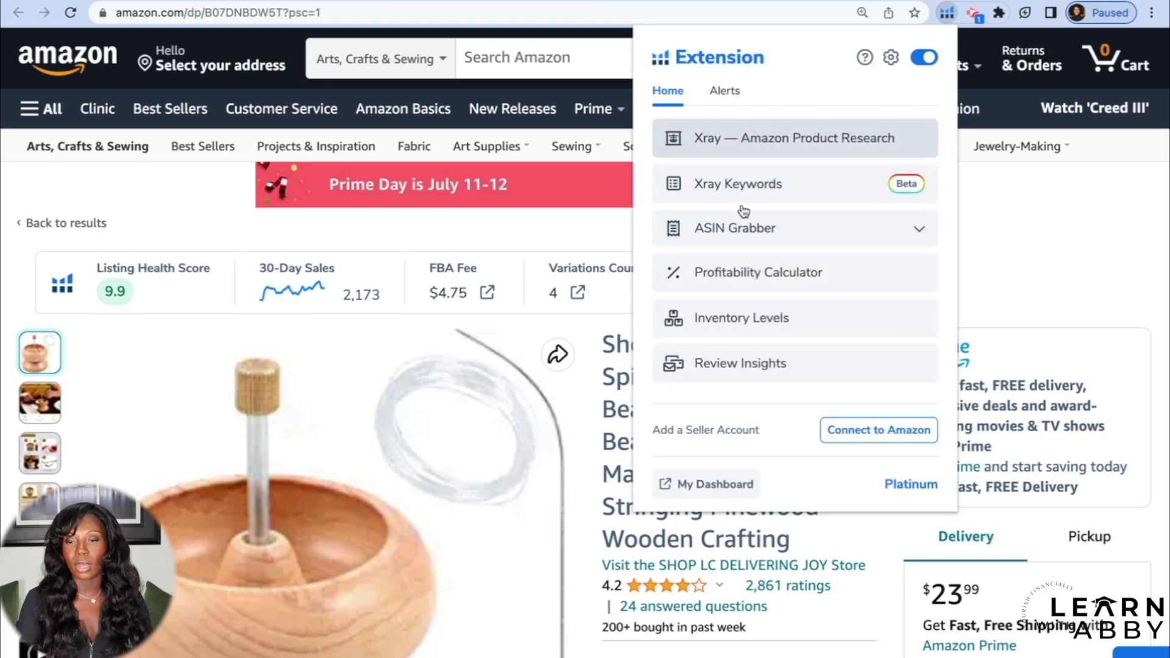
{"action": "left_click", "coordinate": [745, 279]}
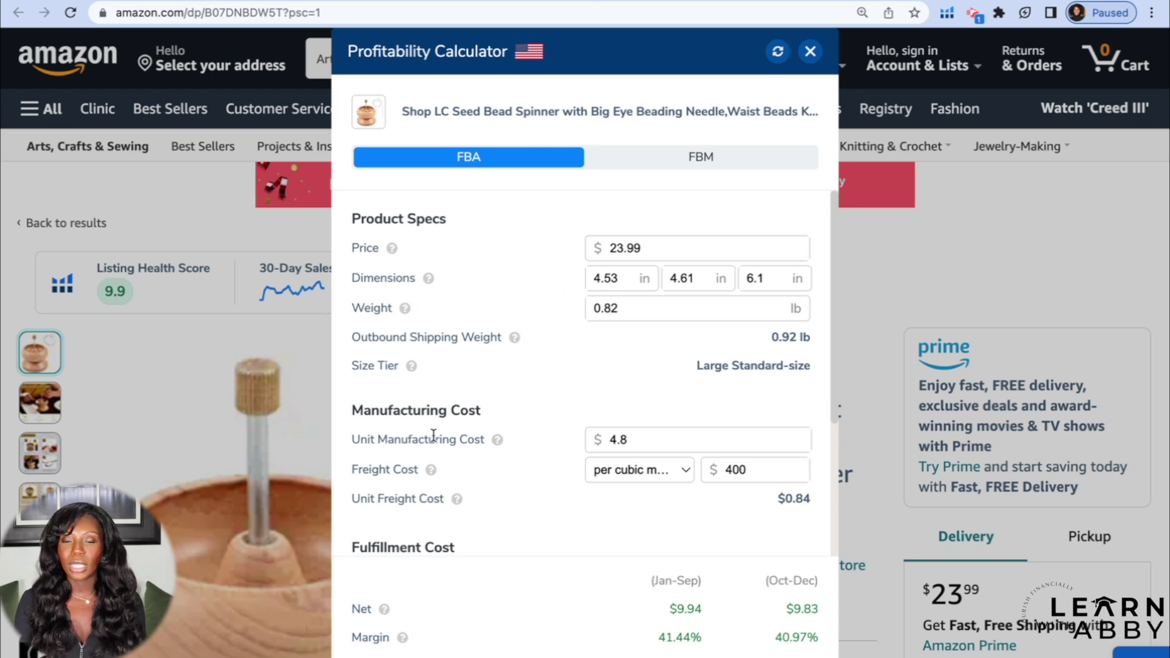
{"action": "mouse_move", "coordinate": [499, 442]}
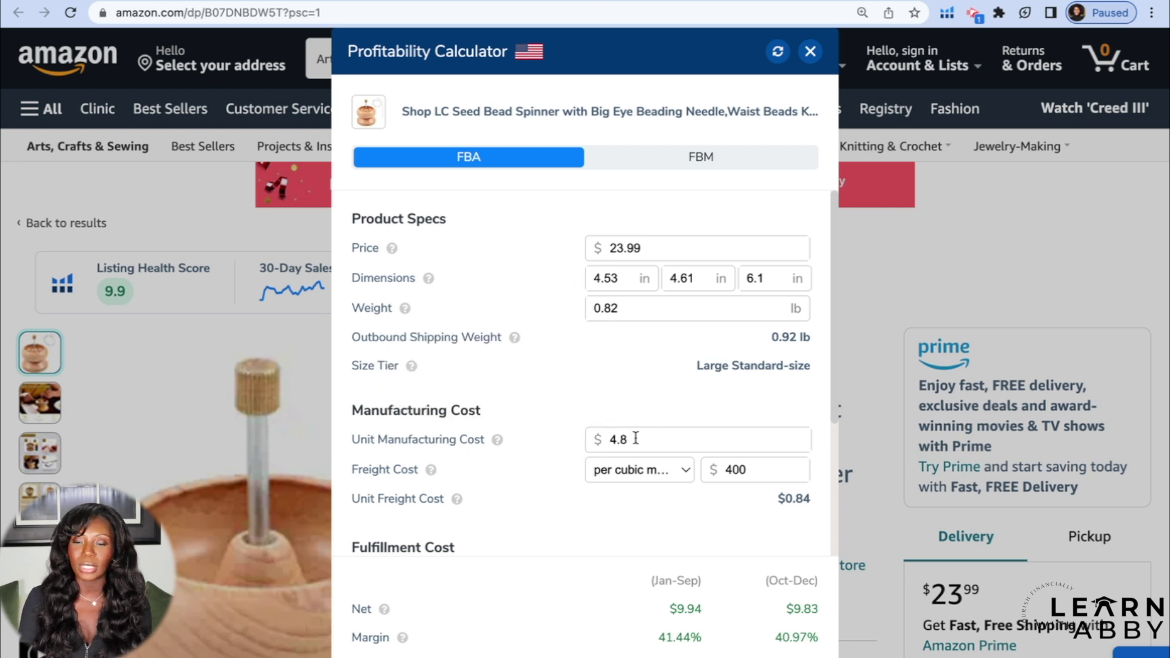
{"action": "left_click_drag", "start_coordinate": [634, 439], "coordinate": [606, 428]}
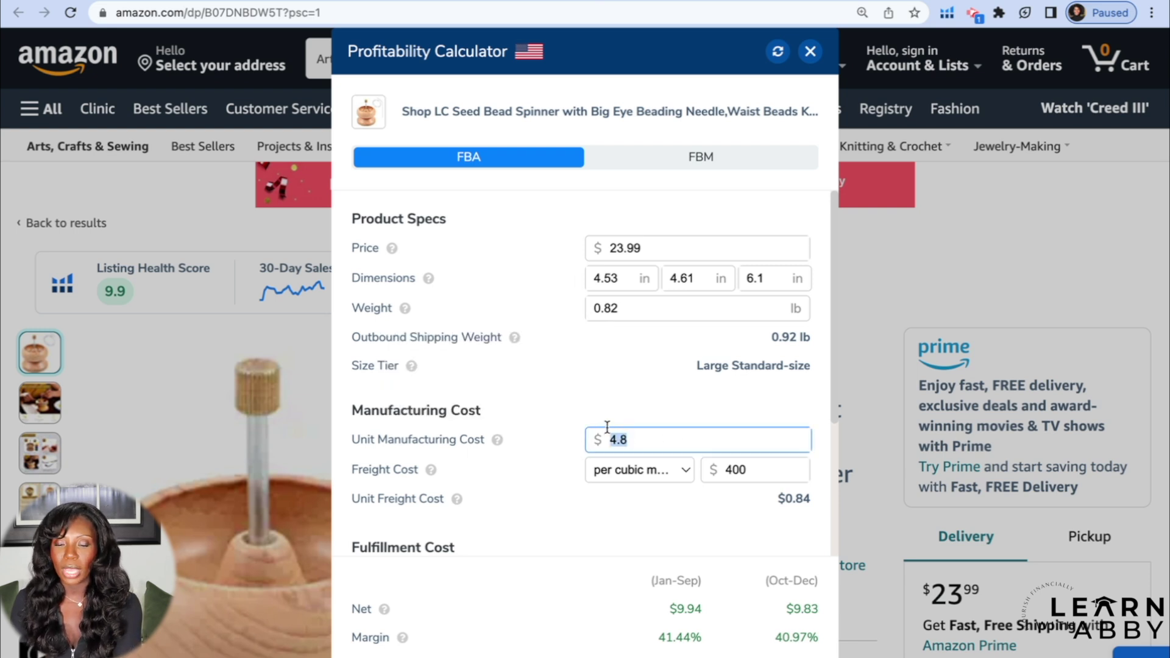
{"action": "type", "text": "6"}
{"action": "left_click", "coordinate": [653, 392]}
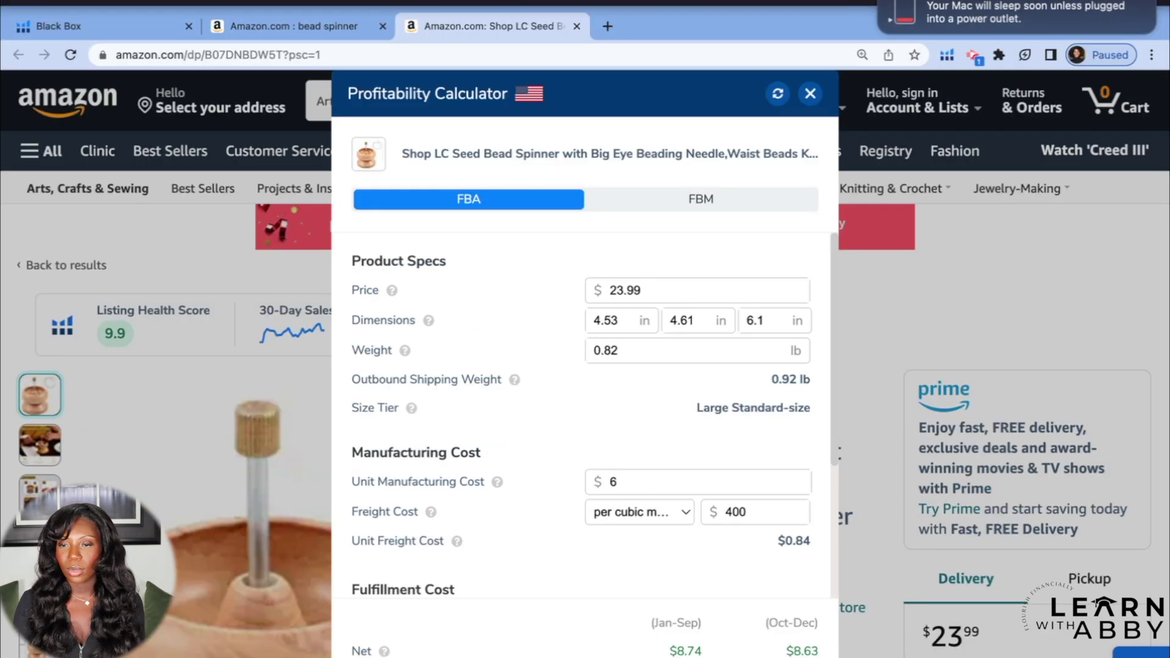
{"action": "left_click", "coordinate": [891, 2]}
{"action": "left_click", "coordinate": [891, 1]}
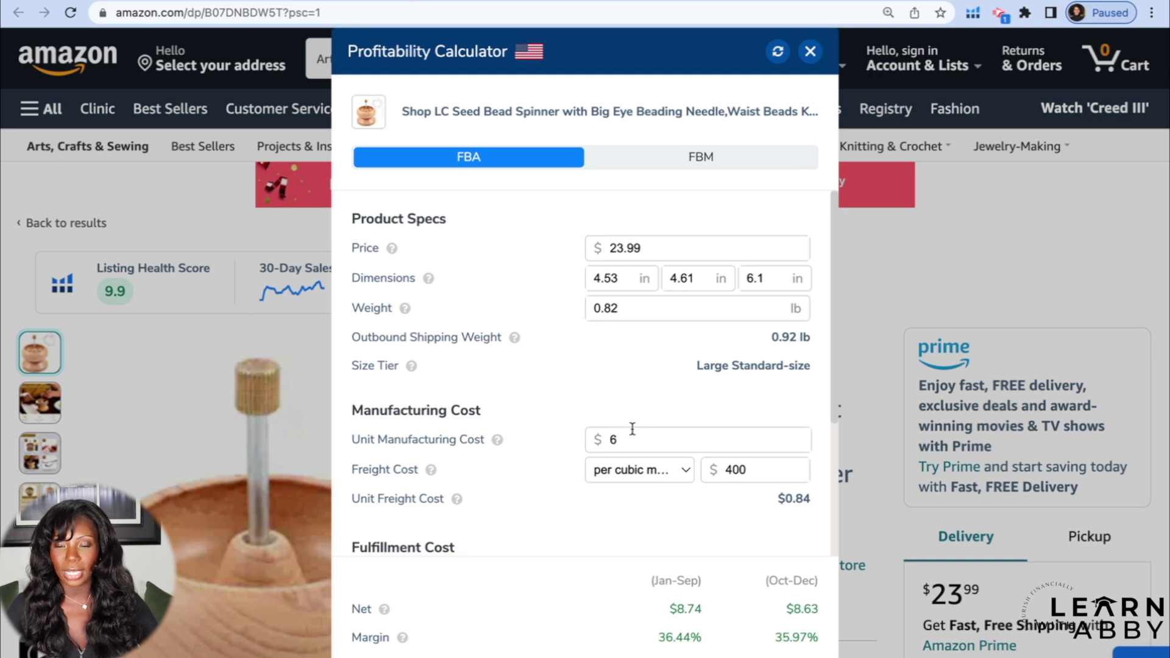
Step: Examine the freight, FBA, storage and referral costs against the net profit and margin, and close the calculator
{"action": "scroll", "coordinate": [633, 429], "scroll_direction": "down", "scroll_amount": 4}
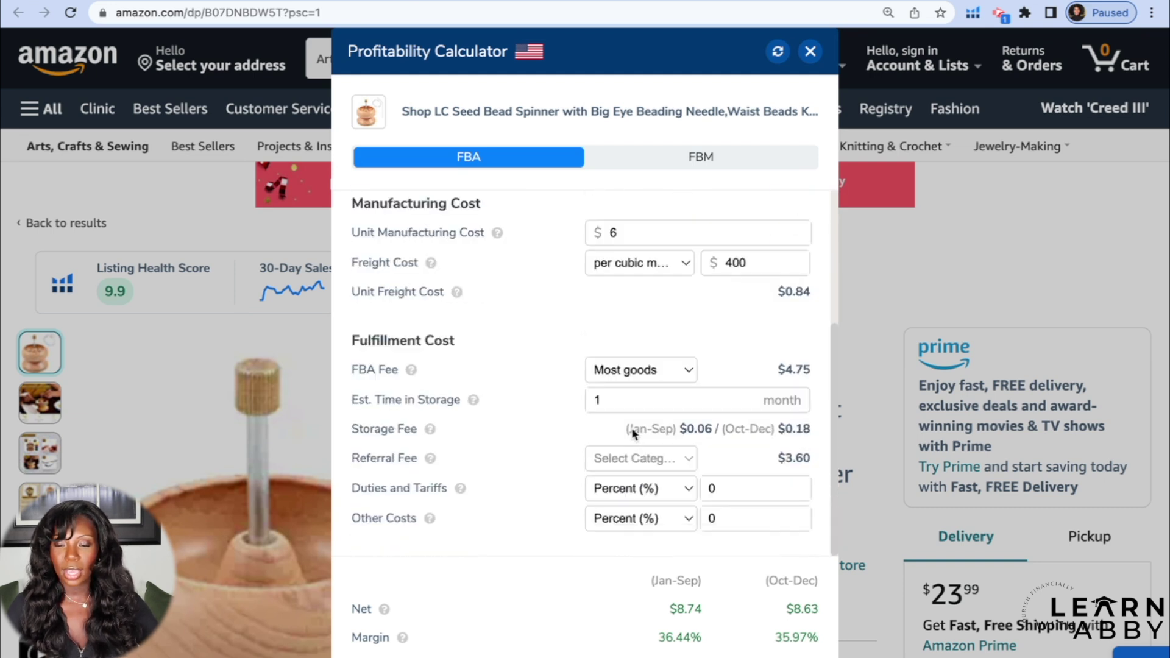
{"action": "scroll", "coordinate": [633, 429], "scroll_direction": "down", "scroll_amount": 1}
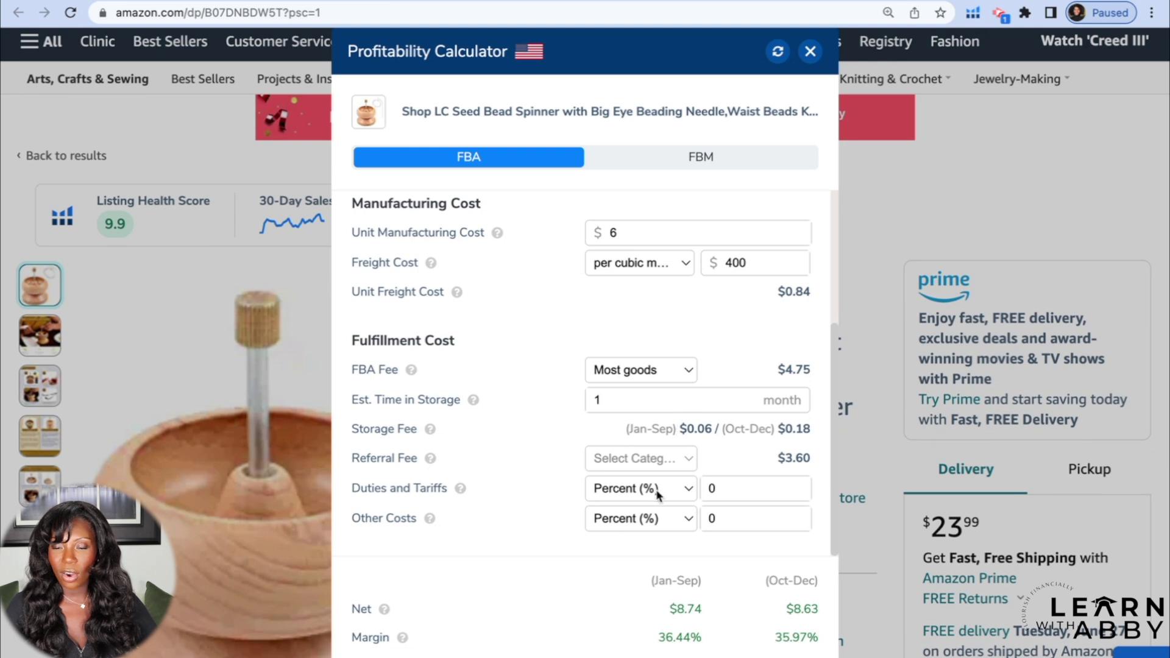
{"action": "scroll", "coordinate": [641, 581], "scroll_direction": "down", "scroll_amount": 1}
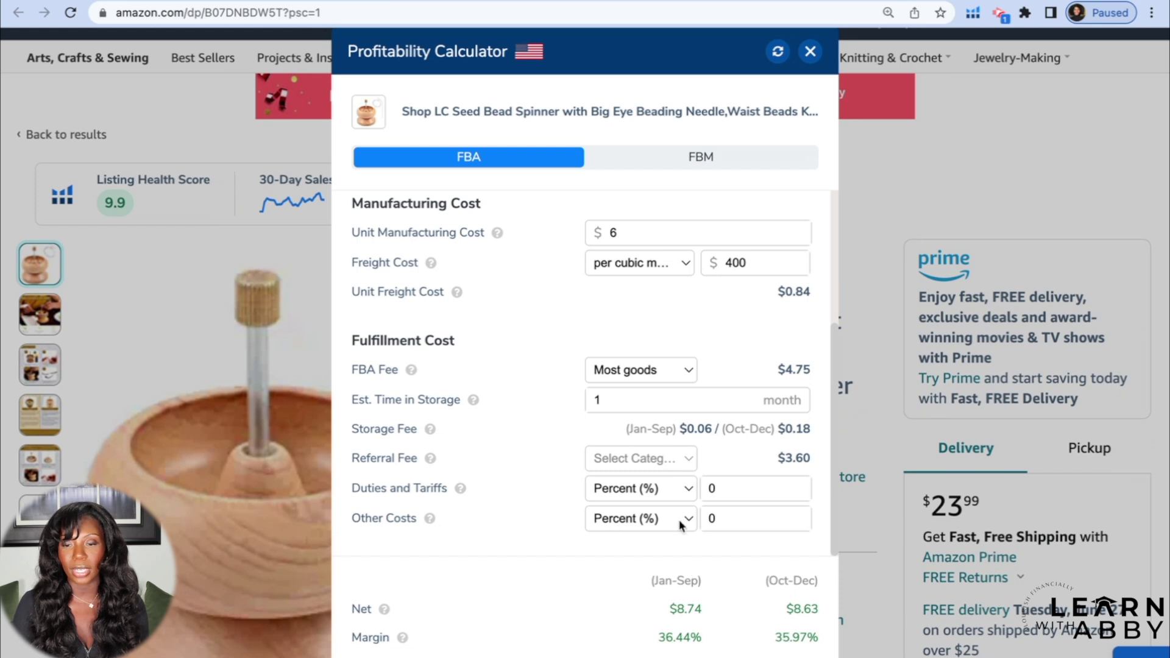
{"action": "scroll", "coordinate": [685, 515], "scroll_direction": "up", "scroll_amount": 3}
{"action": "scroll", "coordinate": [658, 431], "scroll_direction": "down", "scroll_amount": 3}
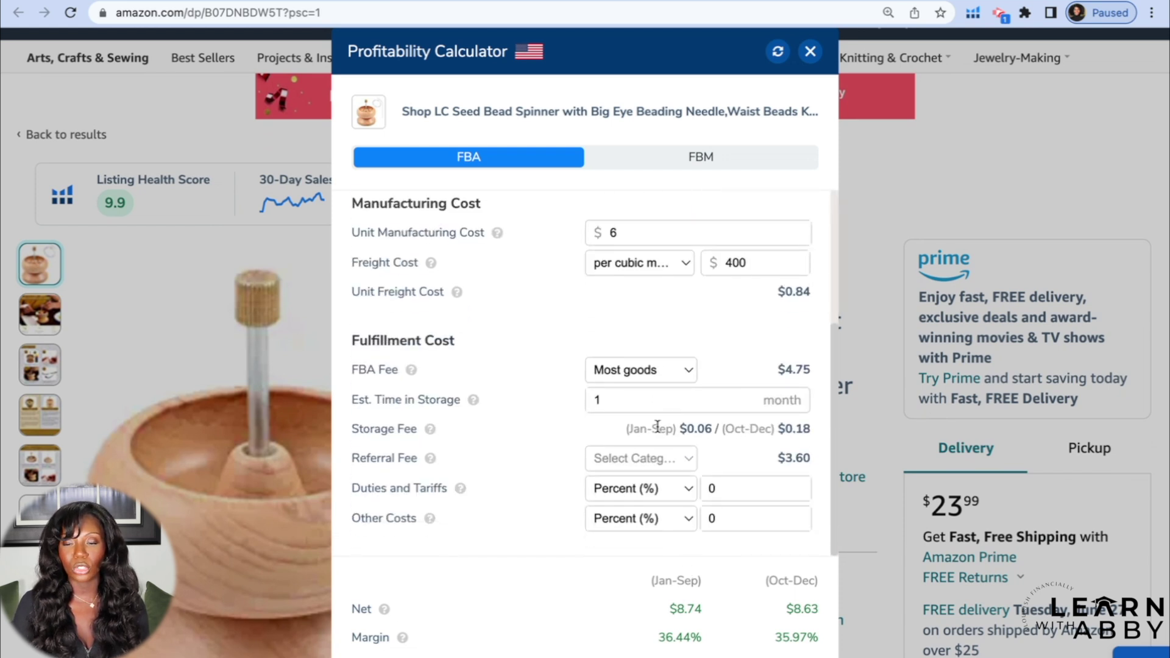
{"action": "scroll", "coordinate": [658, 429], "scroll_direction": "down", "scroll_amount": 1}
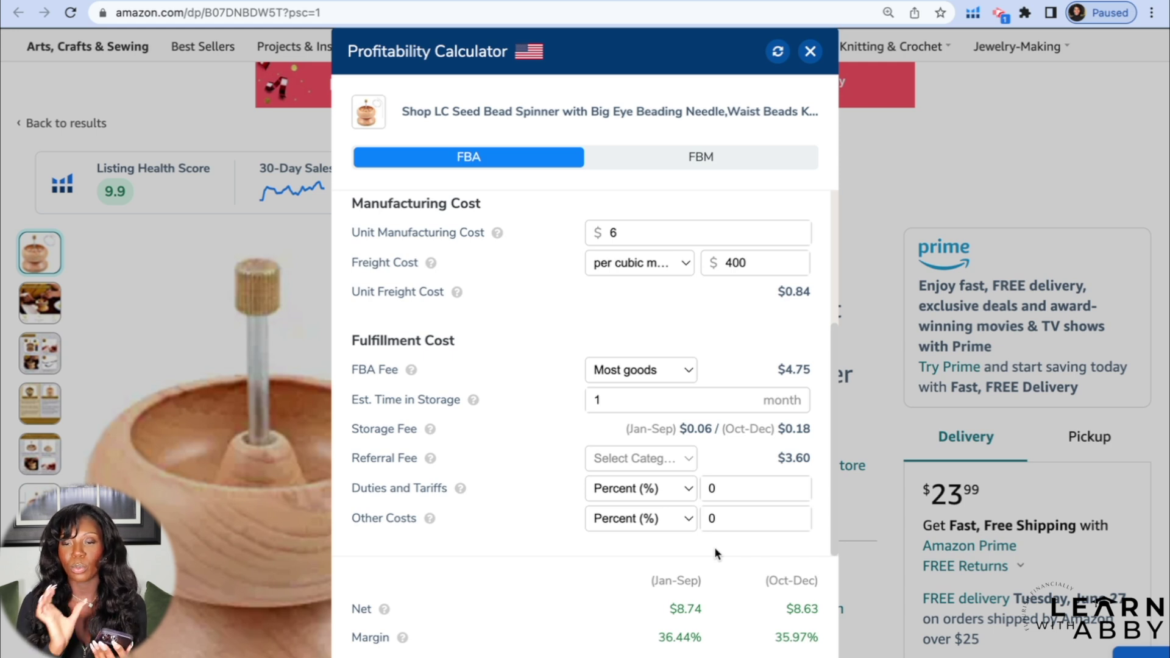
{"action": "scroll", "coordinate": [568, 405], "scroll_direction": "up", "scroll_amount": 1}
{"action": "scroll", "coordinate": [568, 405], "scroll_direction": "down", "scroll_amount": 1}
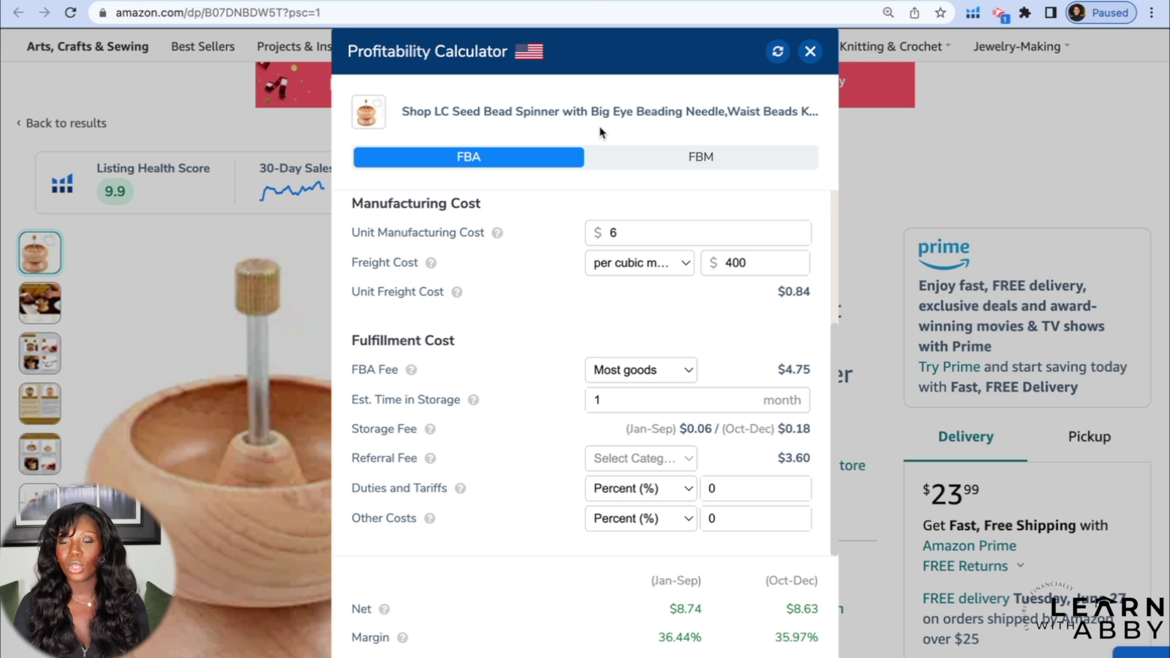
{"action": "scroll", "coordinate": [594, 444], "scroll_direction": "down", "scroll_amount": 2}
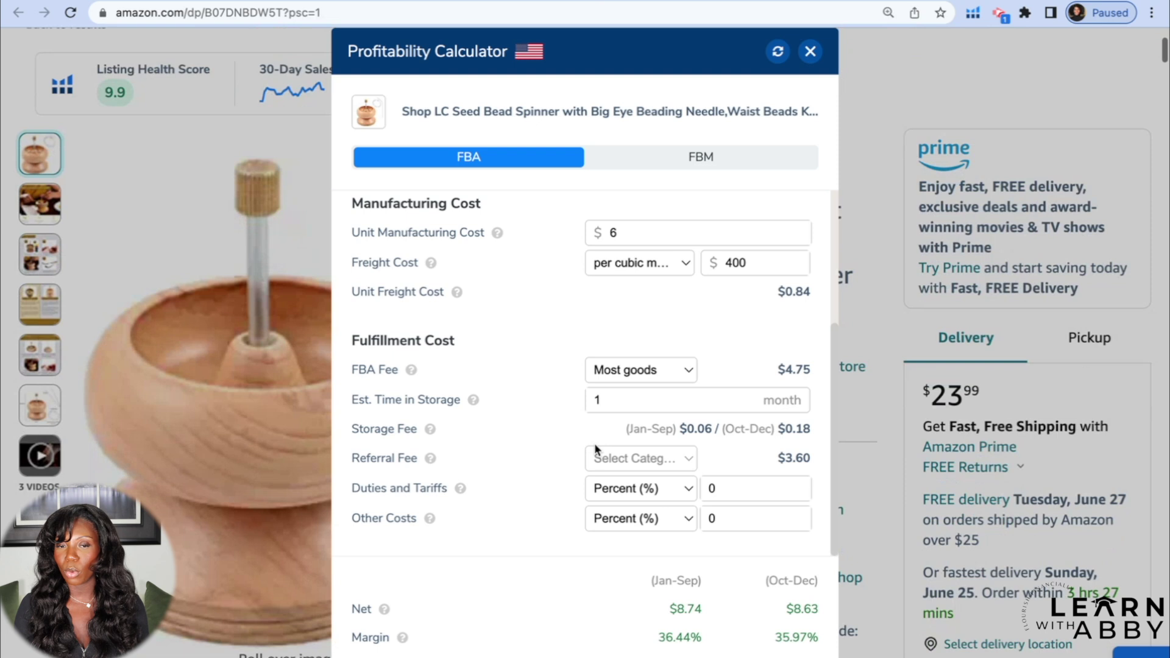
{"action": "scroll", "coordinate": [595, 445], "scroll_direction": "down", "scroll_amount": 1}
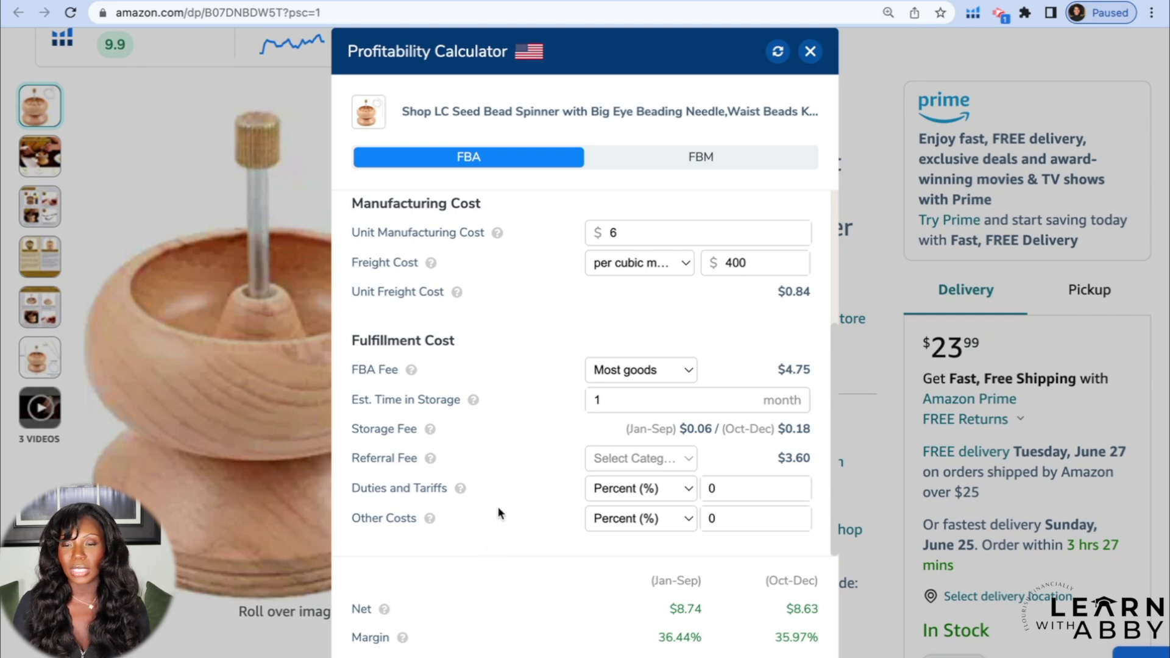
{"action": "scroll", "coordinate": [499, 514], "scroll_direction": "down", "scroll_amount": 2}
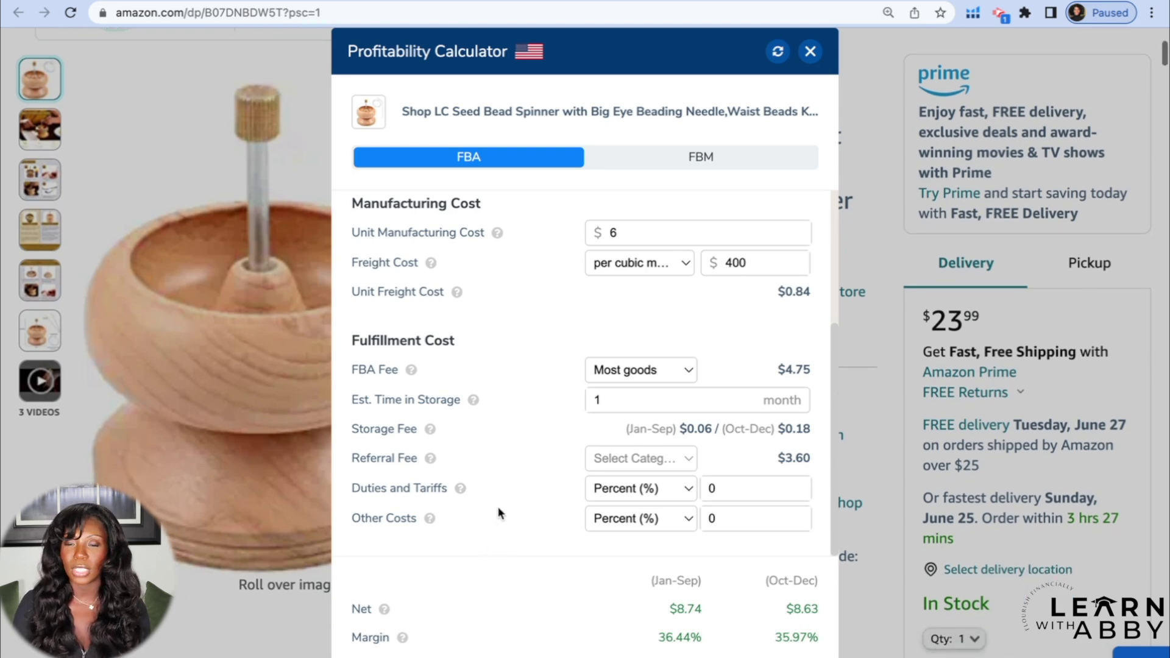
{"action": "scroll", "coordinate": [499, 514], "scroll_direction": "down", "scroll_amount": 2}
{"action": "scroll", "coordinate": [499, 514], "scroll_direction": "up", "scroll_amount": 6}
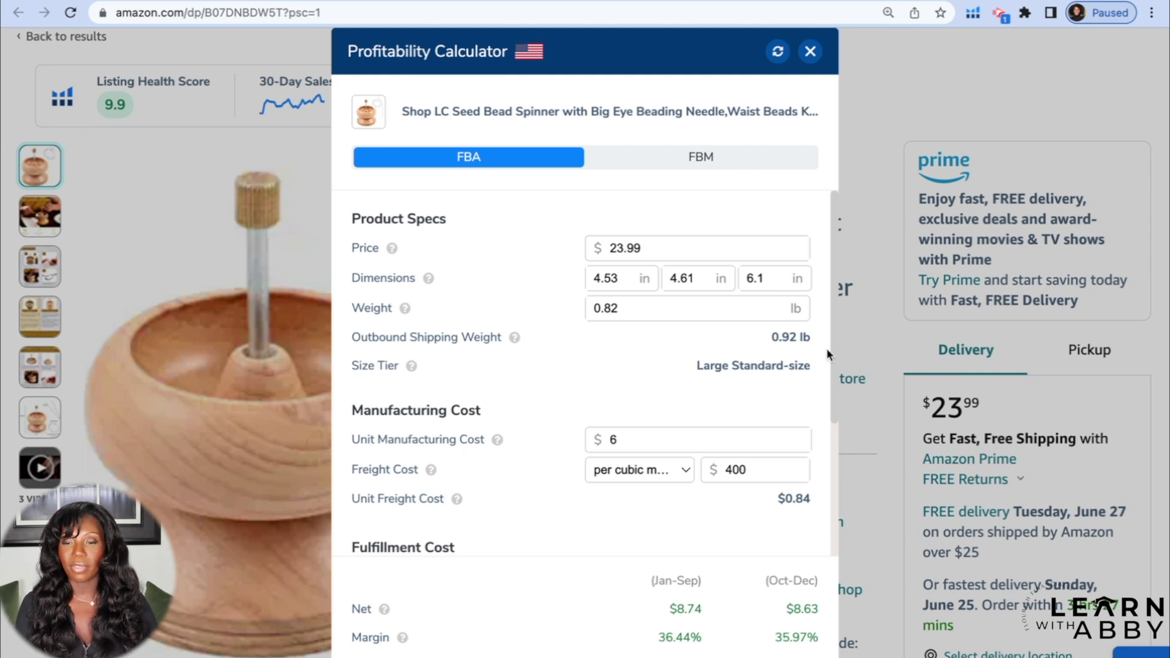
{"action": "left_click", "coordinate": [811, 52]}
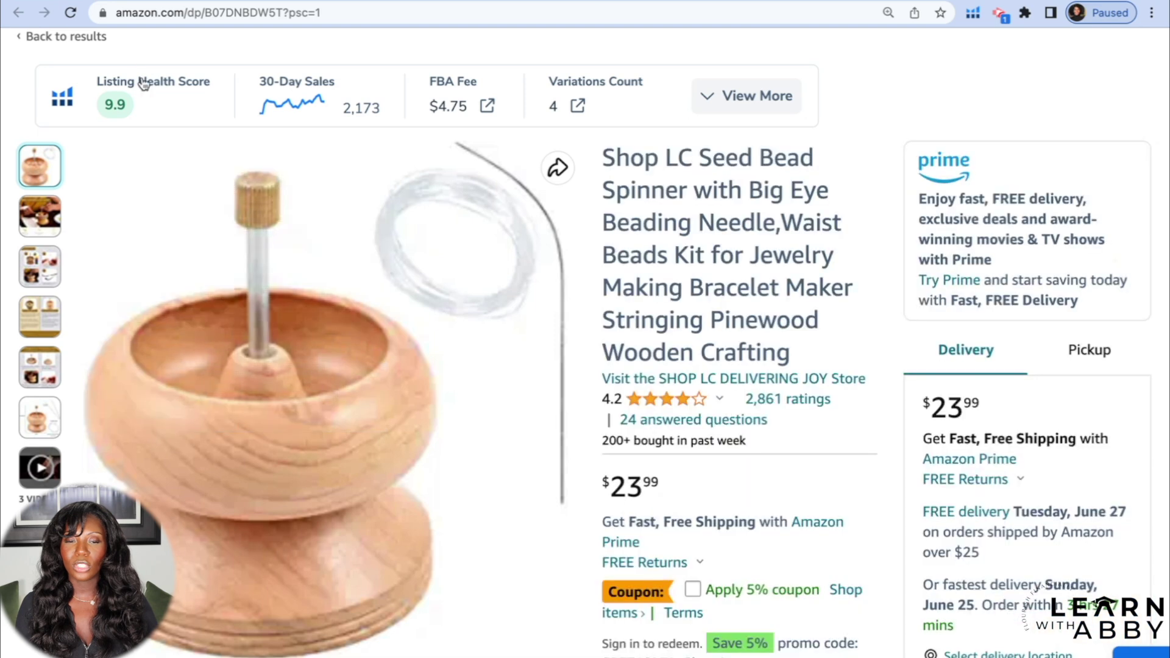
Step: Return to the Black Box keyword results and look through the phrases for another product idea, comparing price, revenue and reviews
{"action": "left_click", "coordinate": [256, 1]}
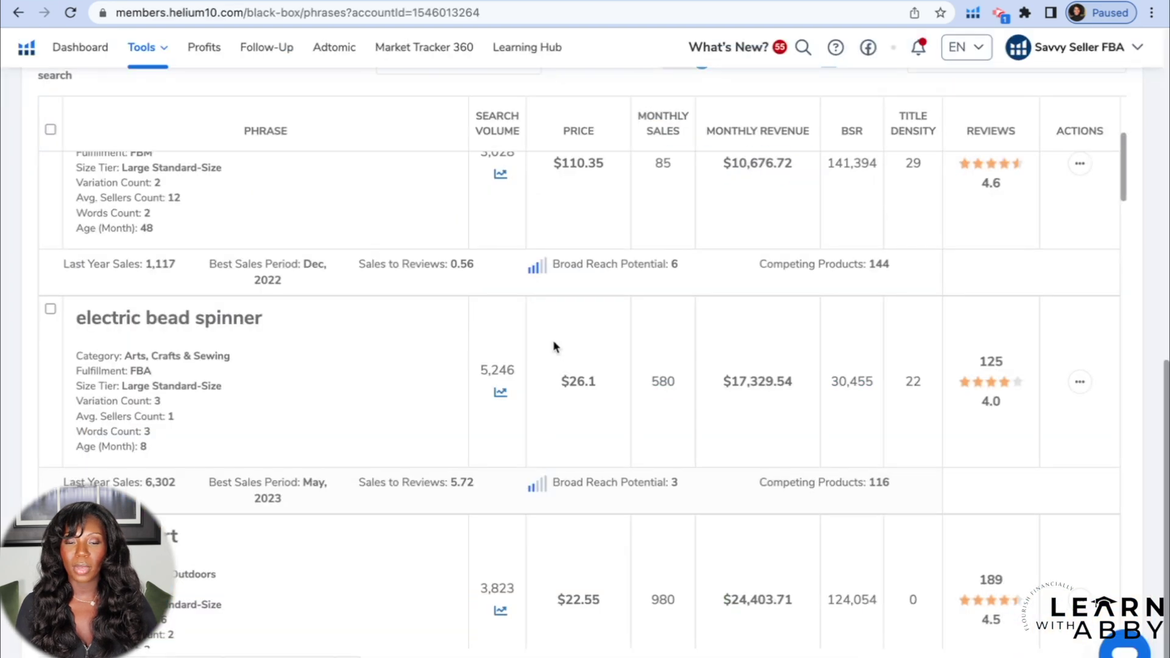
{"action": "scroll", "coordinate": [323, 407], "scroll_direction": "down", "scroll_amount": 3}
{"action": "scroll", "coordinate": [322, 407], "scroll_direction": "down", "scroll_amount": 5}
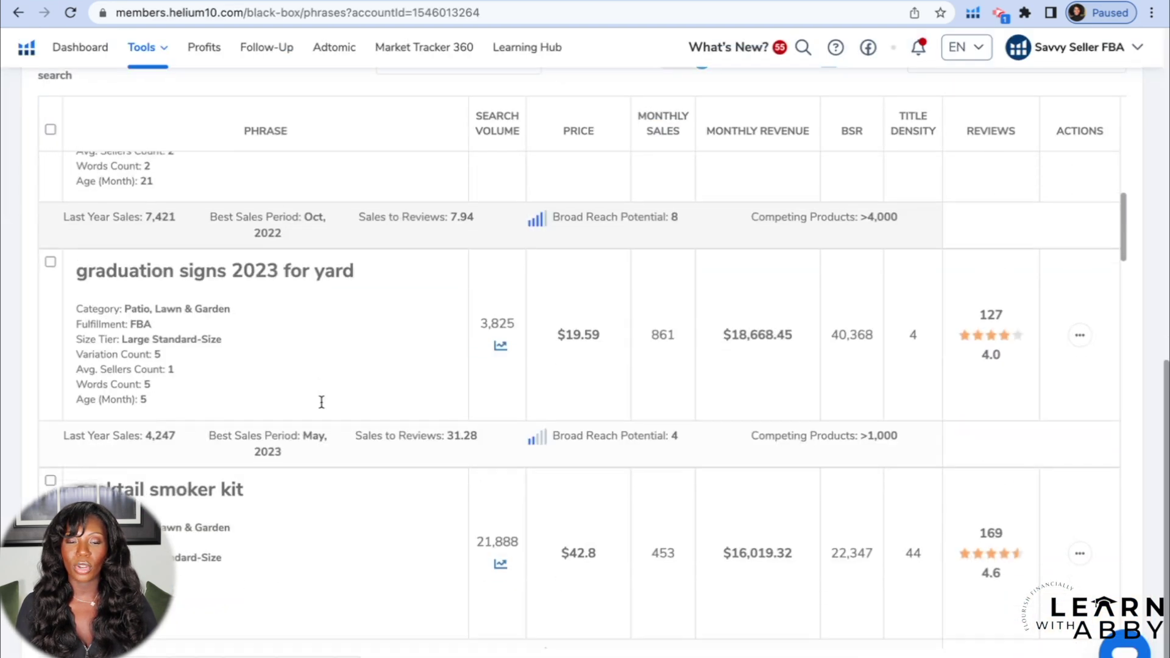
{"action": "scroll", "coordinate": [230, 271], "scroll_direction": "up", "scroll_amount": 3}
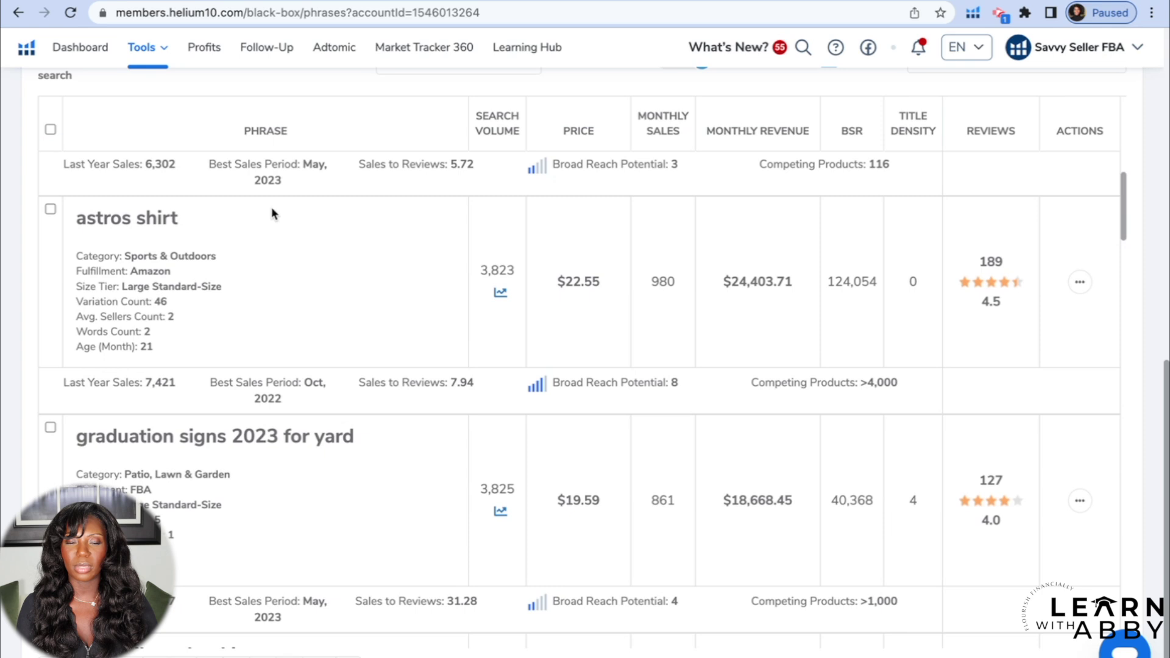
{"action": "scroll", "coordinate": [289, 289], "scroll_direction": "down", "scroll_amount": 1}
{"action": "scroll", "coordinate": [289, 289], "scroll_direction": "down", "scroll_amount": 1}
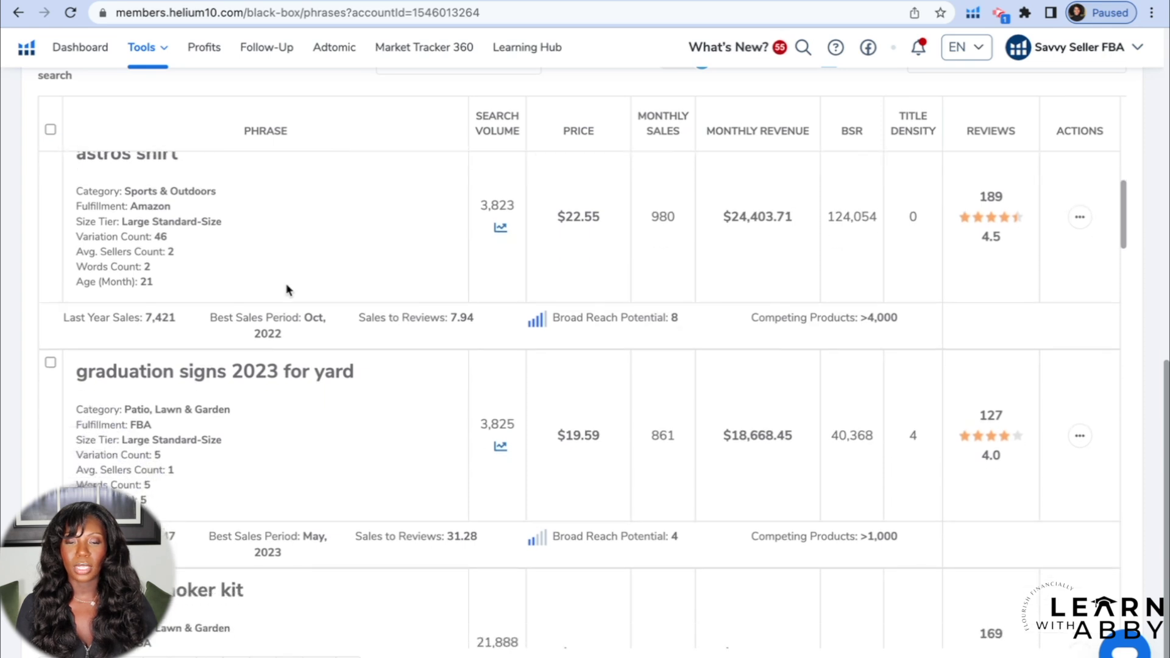
{"action": "scroll", "coordinate": [288, 290], "scroll_direction": "down", "scroll_amount": 2}
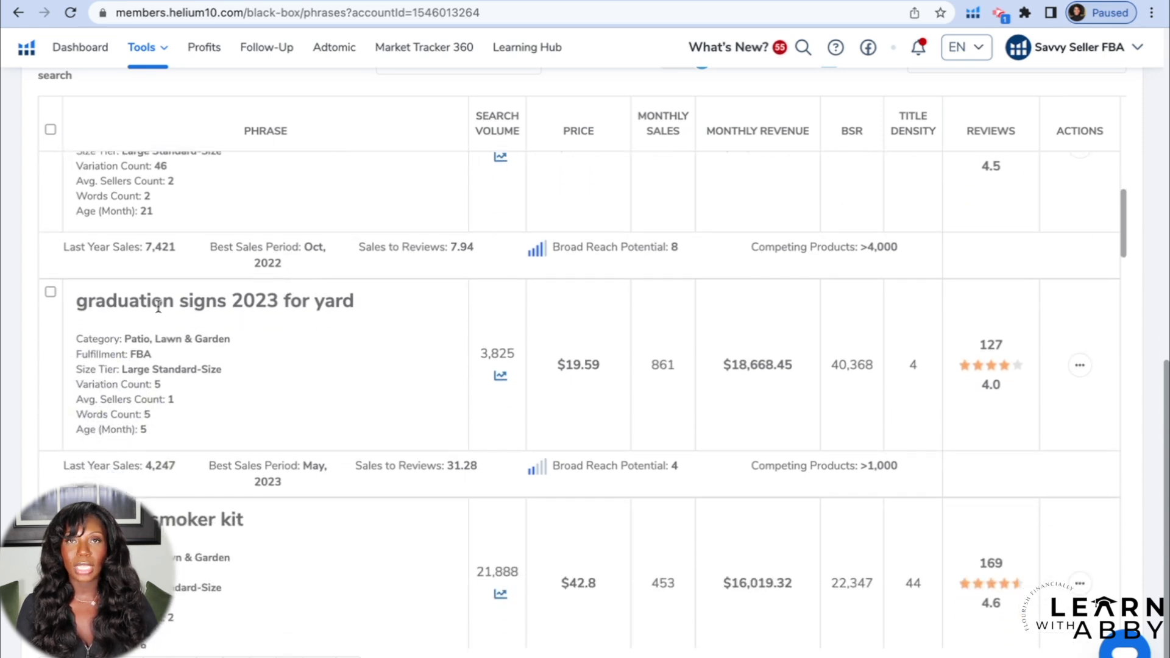
{"action": "scroll", "coordinate": [184, 301], "scroll_direction": "down", "scroll_amount": 3}
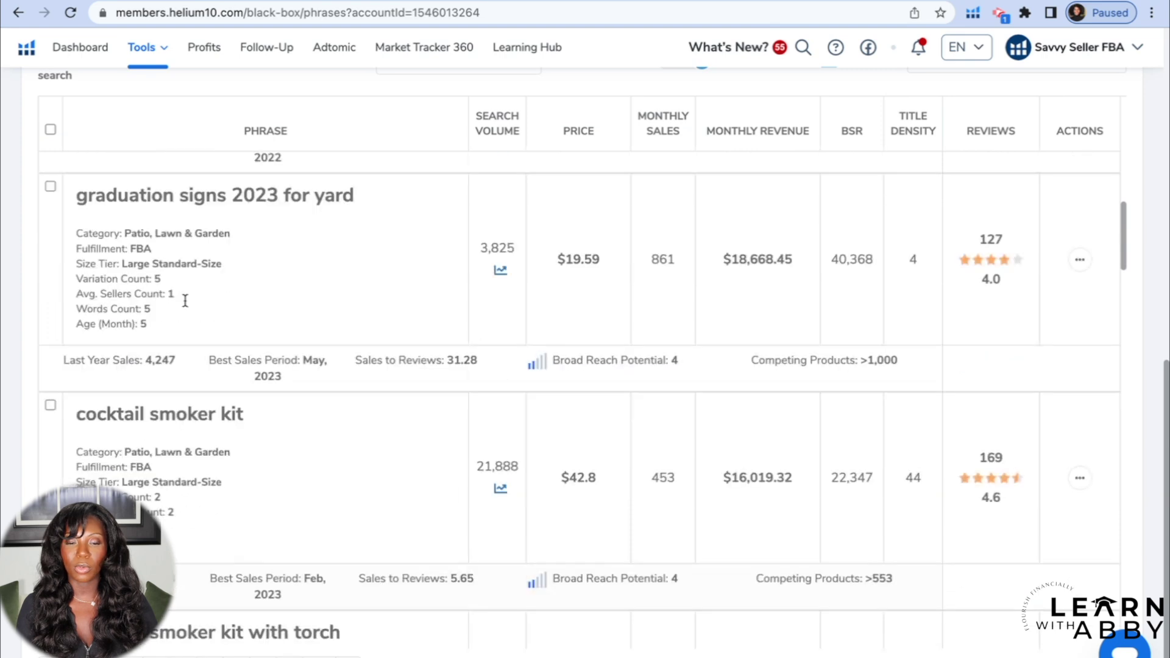
{"action": "scroll", "coordinate": [183, 305], "scroll_direction": "down", "scroll_amount": 1}
{"action": "scroll", "coordinate": [207, 363], "scroll_direction": "down", "scroll_amount": 1}
{"action": "scroll", "coordinate": [207, 363], "scroll_direction": "down", "scroll_amount": 2}
{"action": "scroll", "coordinate": [208, 363], "scroll_direction": "down", "scroll_amount": 3}
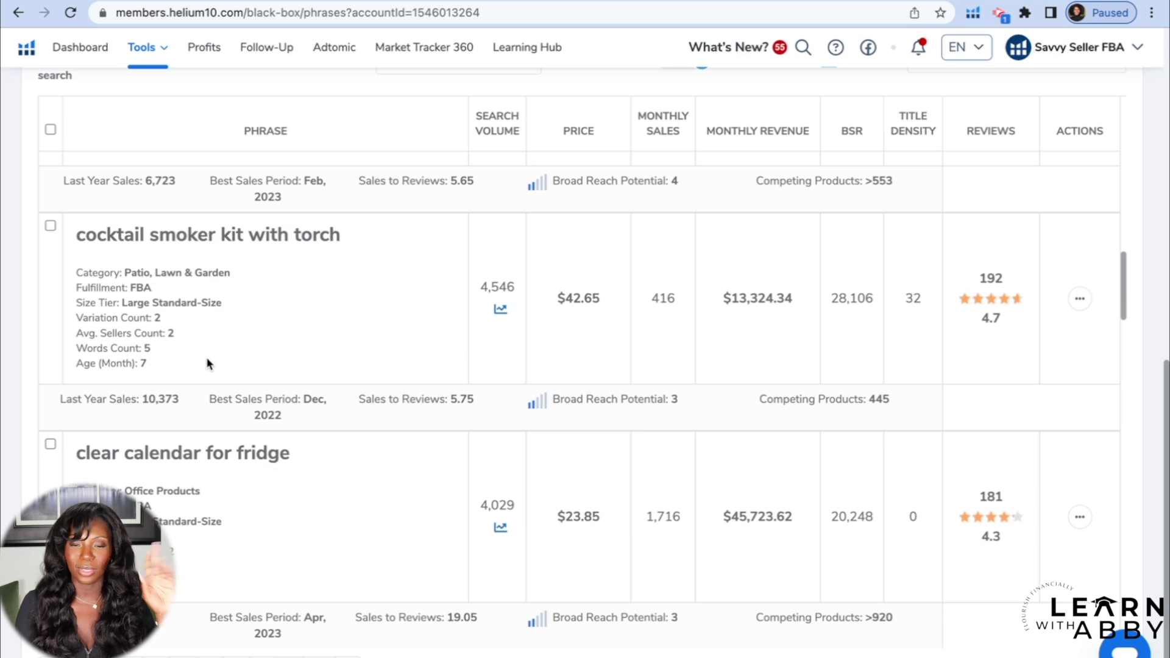
{"action": "scroll", "coordinate": [207, 364], "scroll_direction": "down", "scroll_amount": 3}
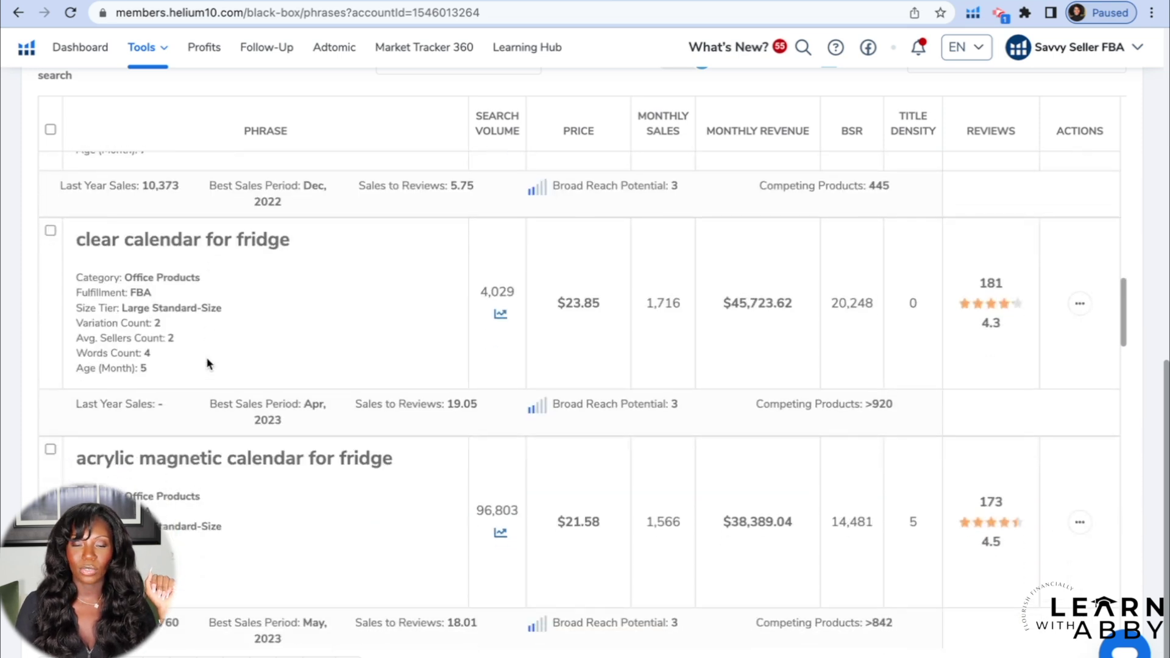
{"action": "scroll", "coordinate": [207, 364], "scroll_direction": "down", "scroll_amount": 2}
{"action": "scroll", "coordinate": [207, 364], "scroll_direction": "down", "scroll_amount": 5}
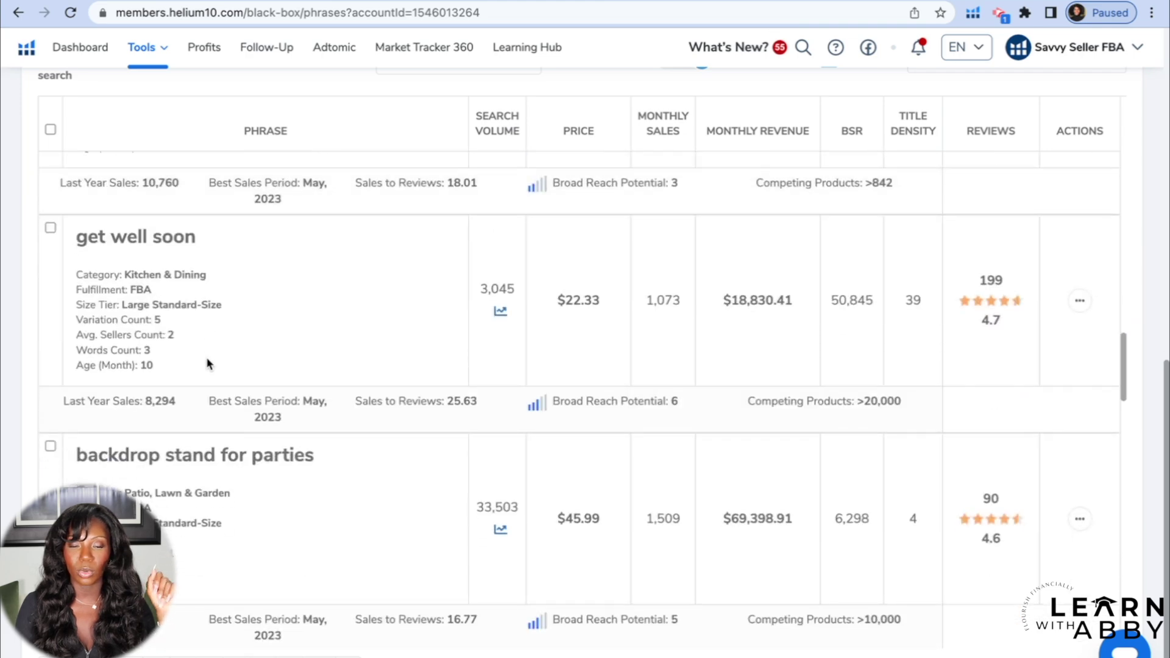
{"action": "scroll", "coordinate": [208, 364], "scroll_direction": "down", "scroll_amount": 17}
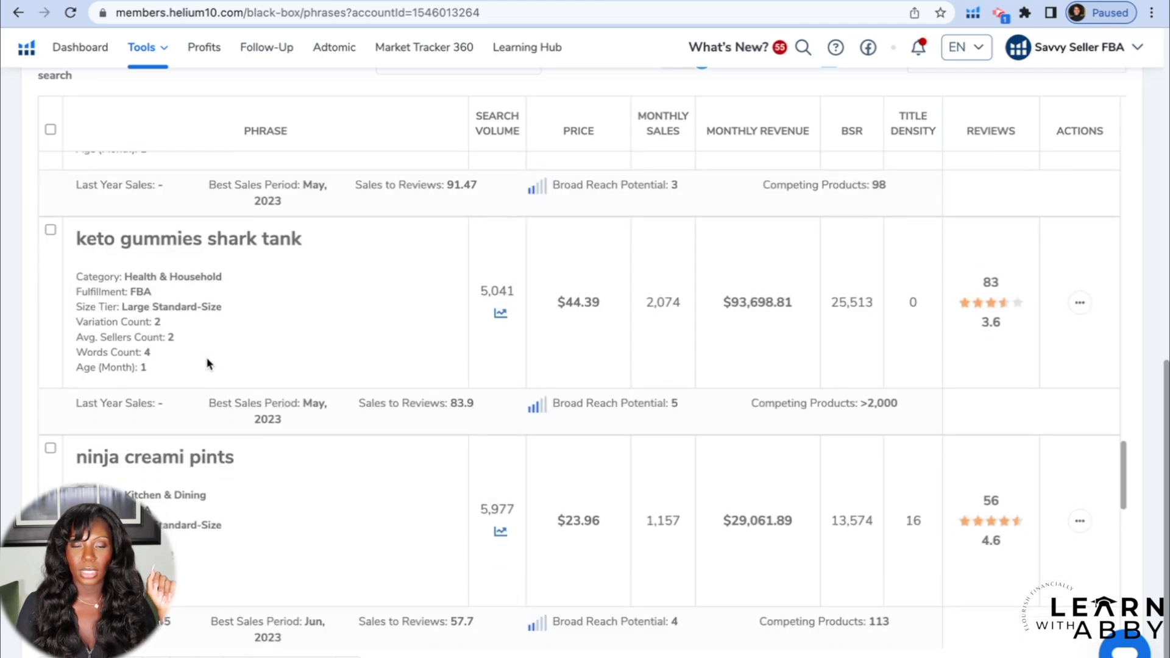
{"action": "scroll", "coordinate": [207, 363], "scroll_direction": "down", "scroll_amount": 9}
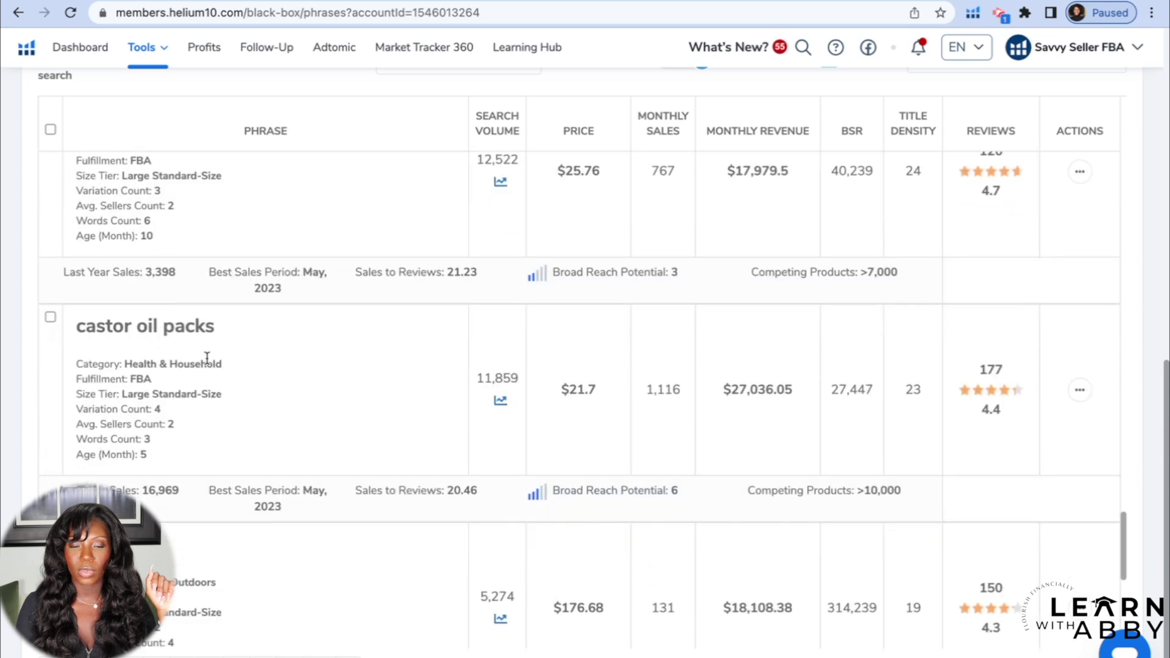
{"action": "scroll", "coordinate": [207, 360], "scroll_direction": "down", "scroll_amount": 1}
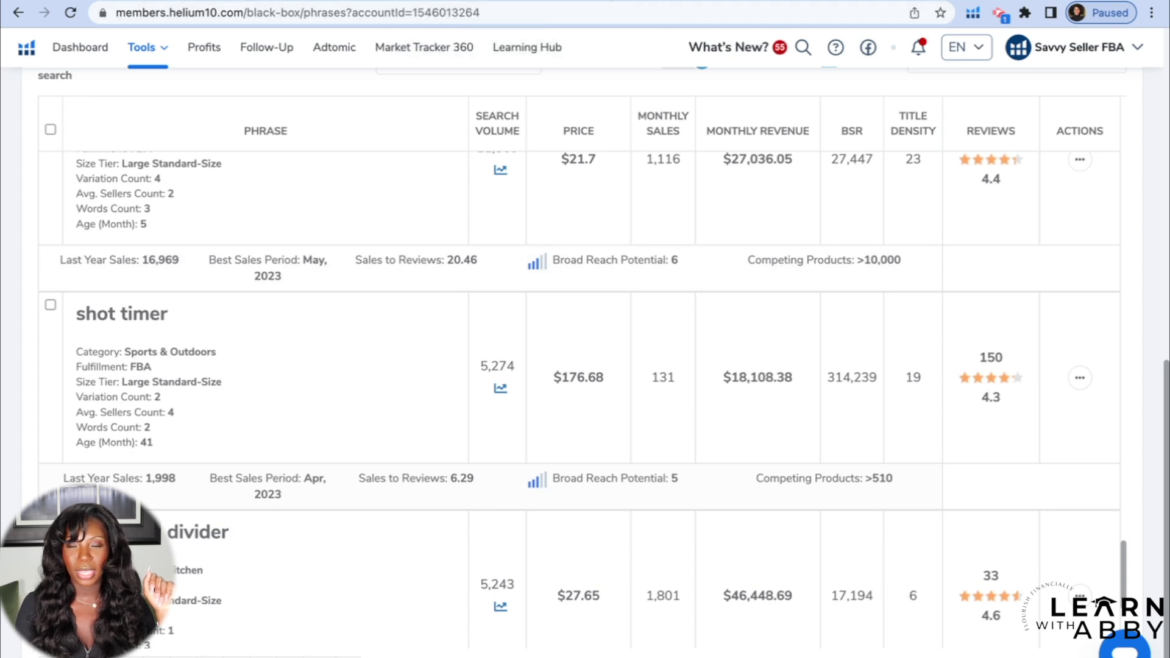
Step: Return to the Amazon bead spinner search and close its Xray results
{"action": "left_click", "coordinate": [427, 1]}
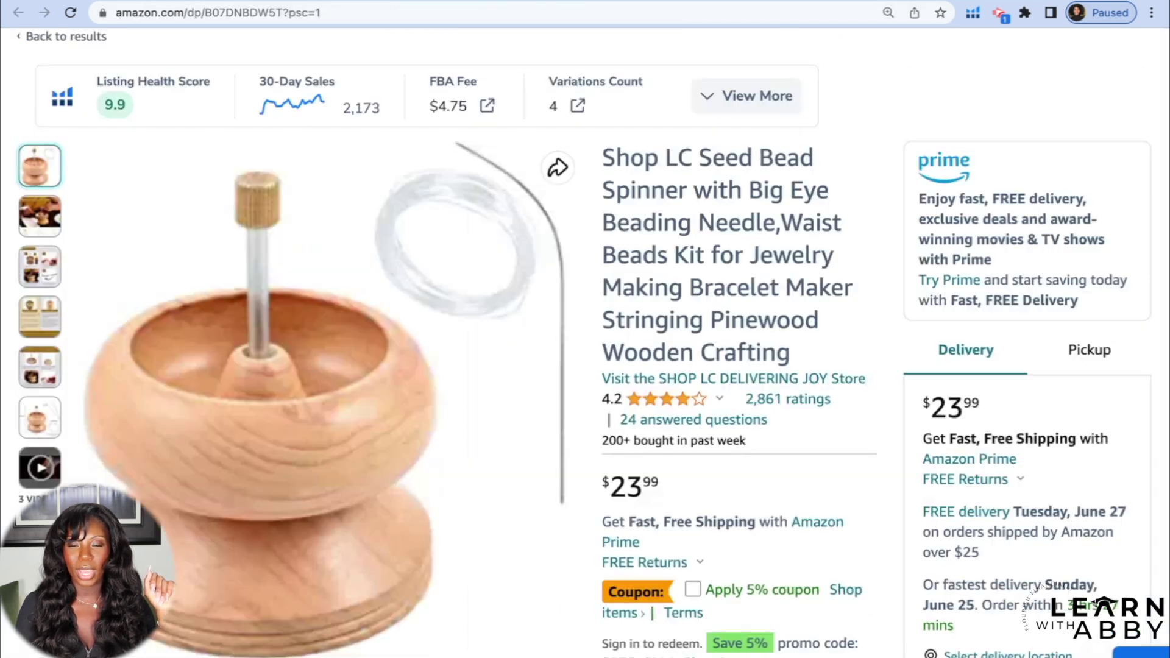
{"action": "left_click", "coordinate": [298, 1]}
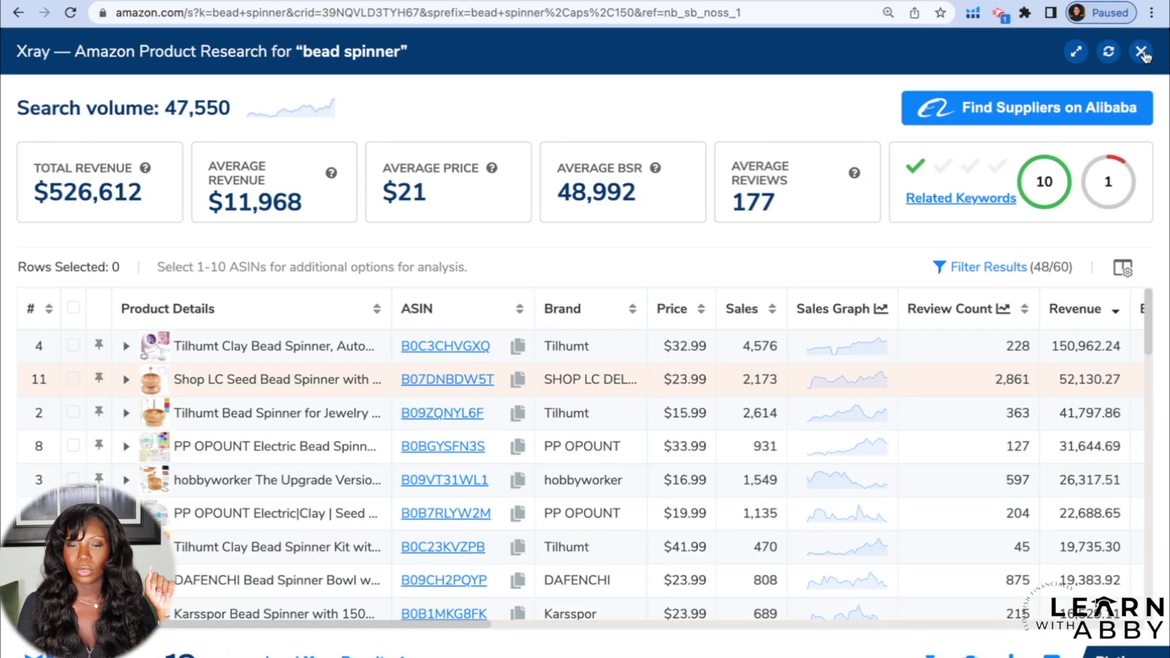
{"action": "left_click", "coordinate": [1142, 52]}
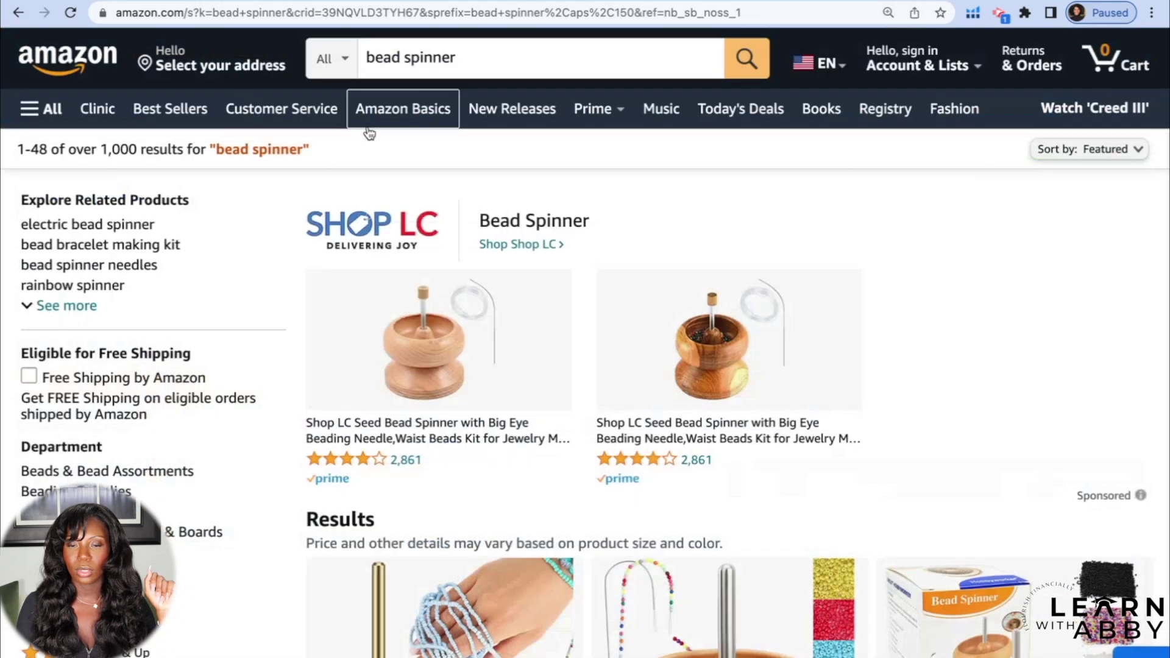
Step: Search Amazon for "shot timer" and look through the listed products
{"action": "left_click_drag", "start_coordinate": [473, 55], "coordinate": [366, 57]}
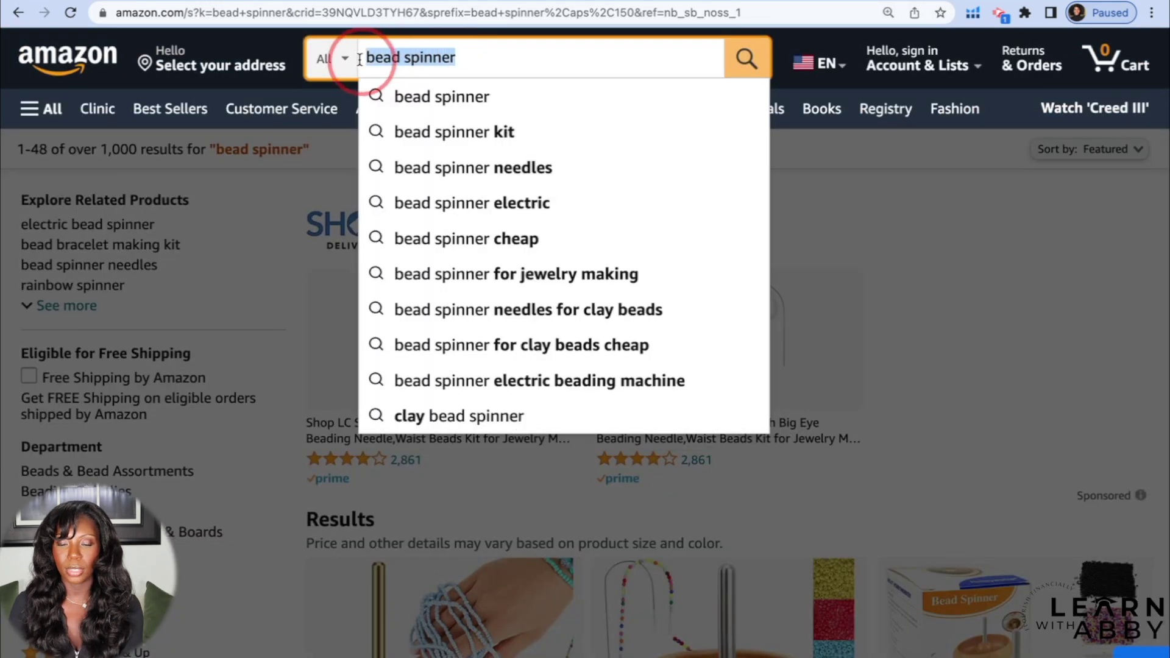
{"action": "type", "text": "shot timer"}
{"action": "key", "text": "Return"}
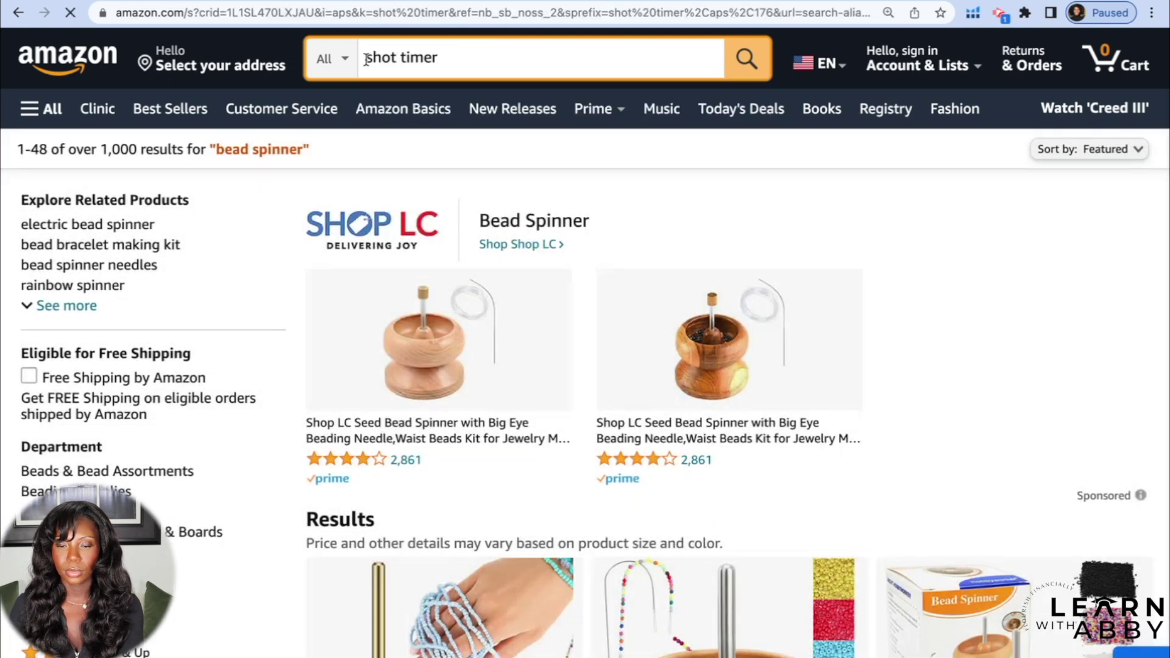
{"action": "scroll", "coordinate": [953, 484], "scroll_direction": "down", "scroll_amount": 5}
{"action": "scroll", "coordinate": [952, 484], "scroll_direction": "down", "scroll_amount": 10}
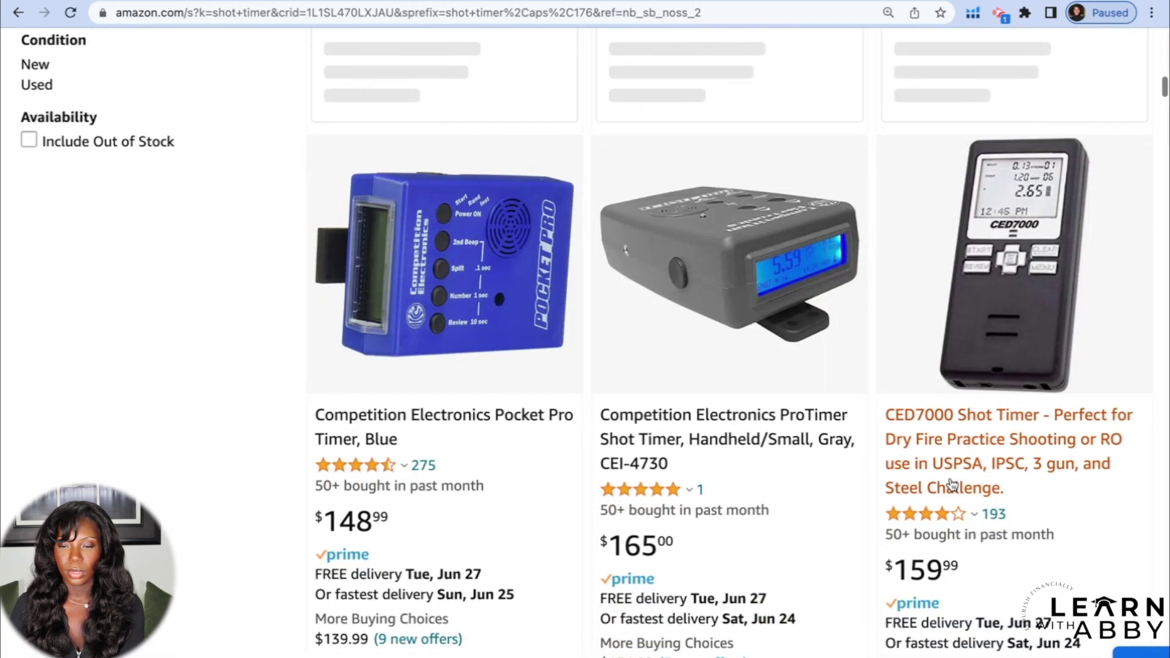
Step: Look through the remaining shot timer listings on Amazon, comparing prices, ratings and review counts
{"action": "scroll", "coordinate": [952, 485], "scroll_direction": "down", "scroll_amount": 10}
{"action": "scroll", "coordinate": [953, 484], "scroll_direction": "down", "scroll_amount": 4}
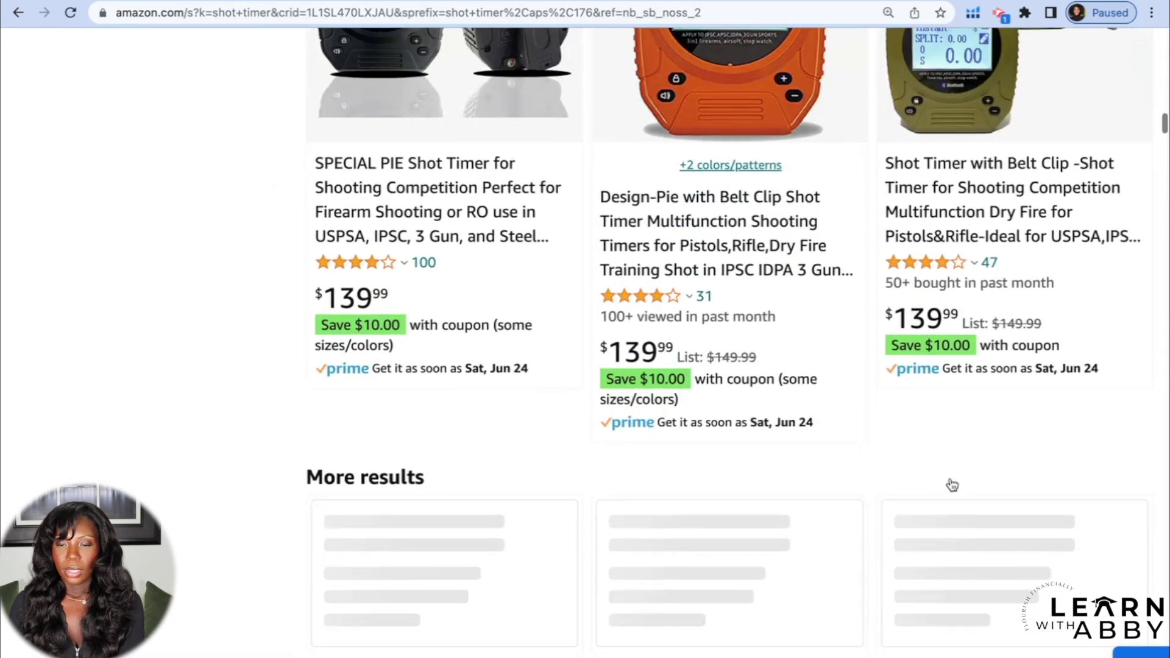
{"action": "scroll", "coordinate": [950, 479], "scroll_direction": "down", "scroll_amount": 10}
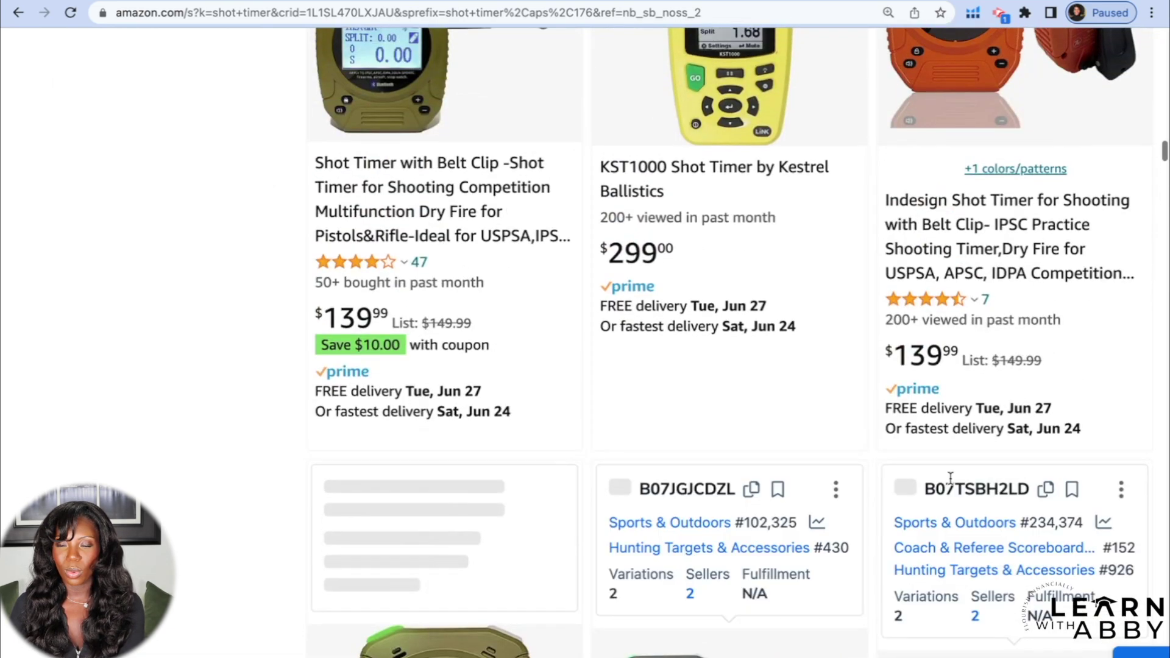
{"action": "scroll", "coordinate": [951, 481], "scroll_direction": "down", "scroll_amount": 10}
{"action": "scroll", "coordinate": [952, 485], "scroll_direction": "down", "scroll_amount": 10}
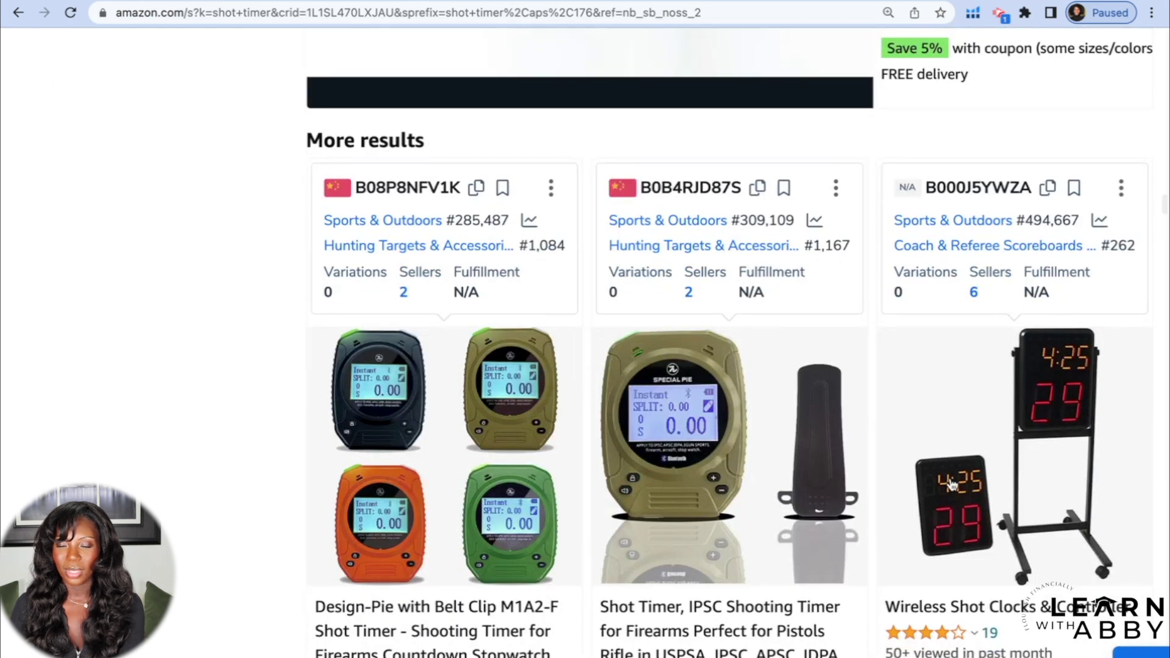
{"action": "scroll", "coordinate": [953, 485], "scroll_direction": "down", "scroll_amount": 5}
{"action": "scroll", "coordinate": [953, 484], "scroll_direction": "up", "scroll_amount": 20}
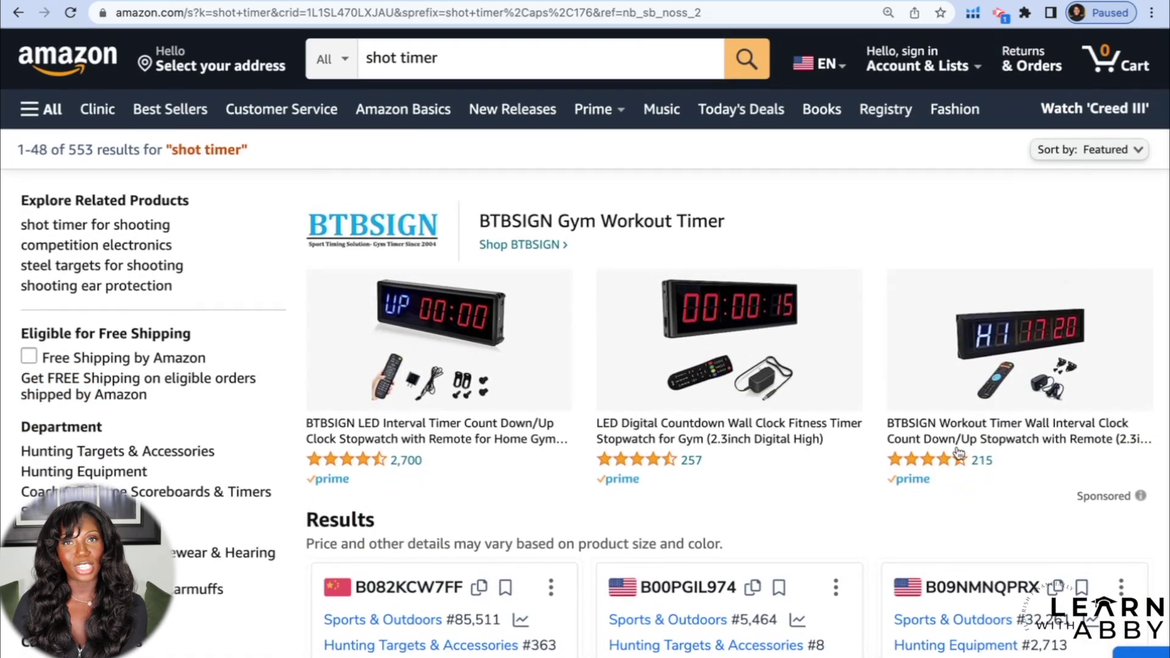
Step: Run Xray product research on the shot timer search and sort the products by review count, highest first
{"action": "left_click", "coordinate": [972, 12]}
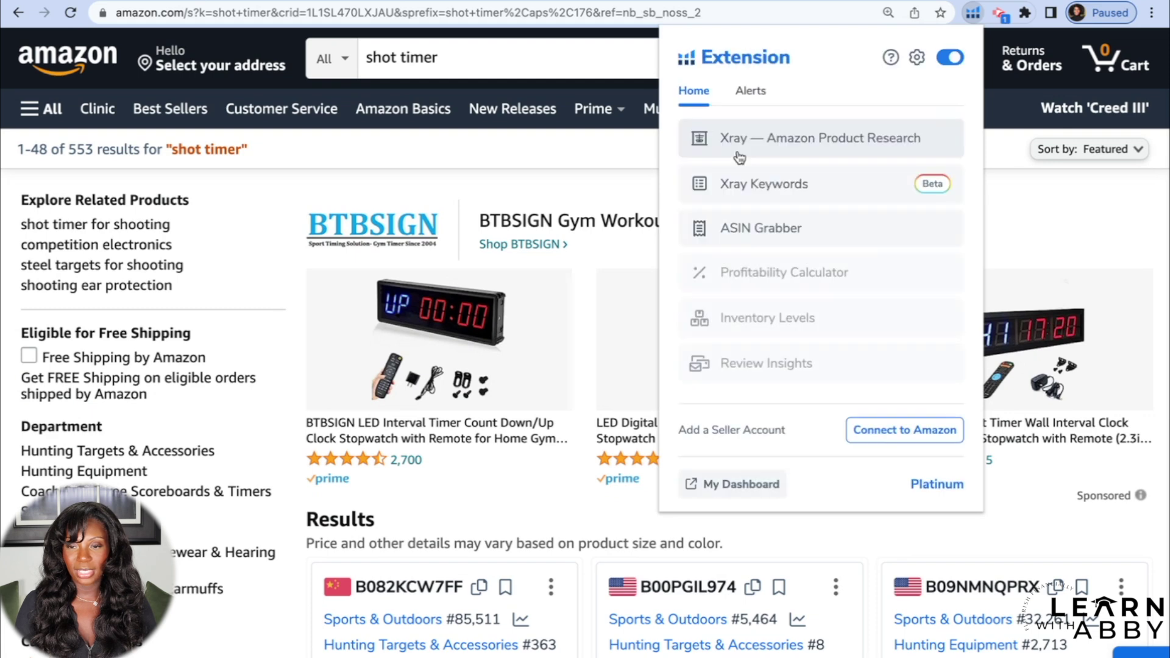
{"action": "left_click", "coordinate": [757, 146]}
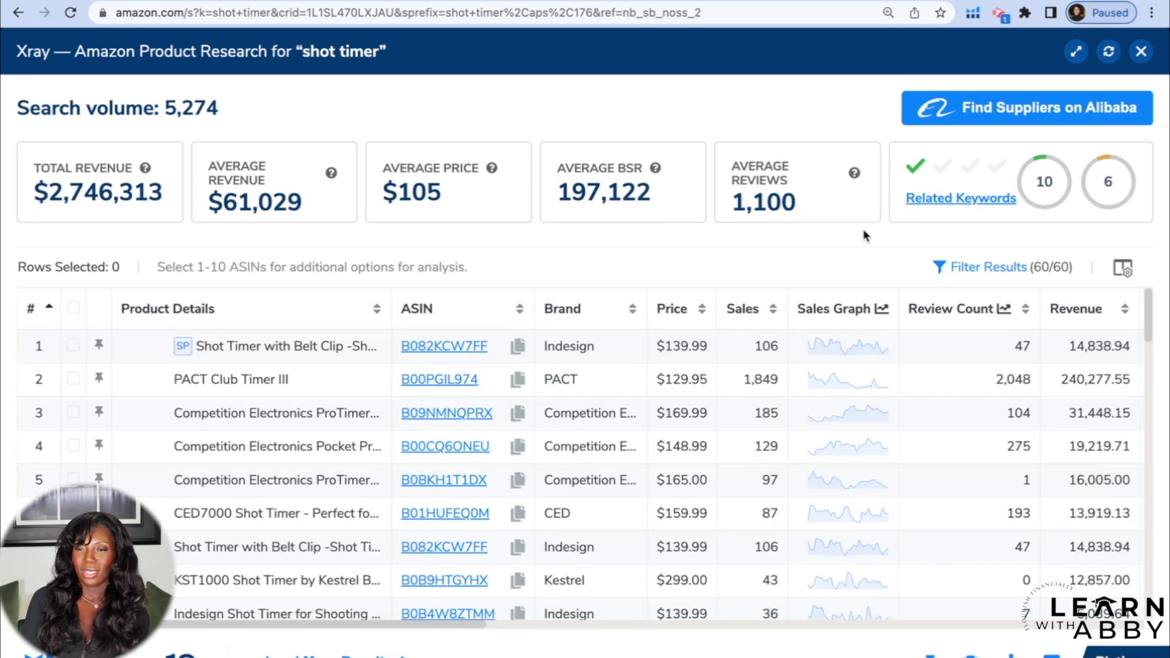
{"action": "left_click", "coordinate": [944, 310]}
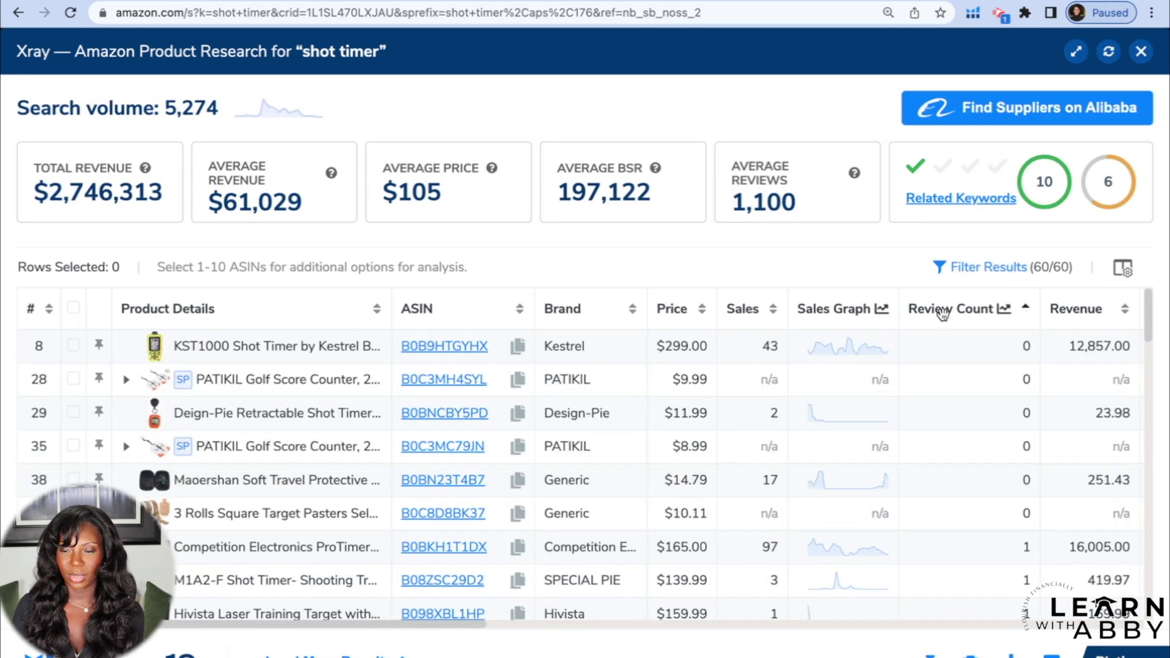
{"action": "left_click", "coordinate": [943, 311]}
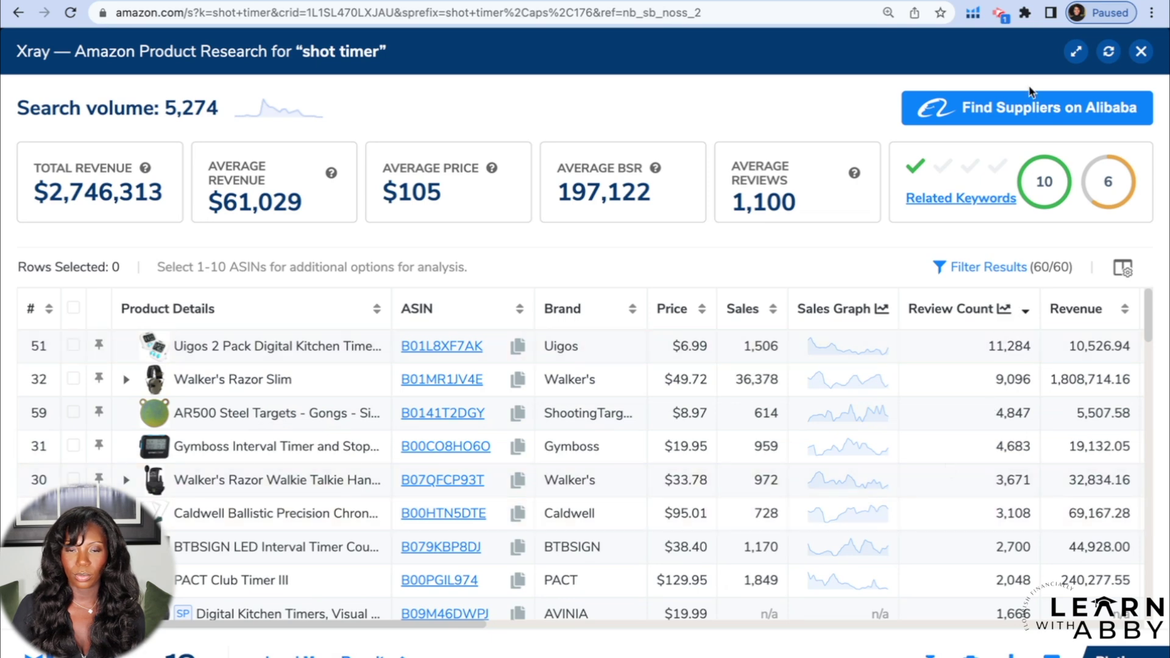
Step: Return to the Black Box keyword results and examine further phrases for a different product idea, comparing search volume, price, revenue and reviews
{"action": "left_click", "coordinate": [128, 0]}
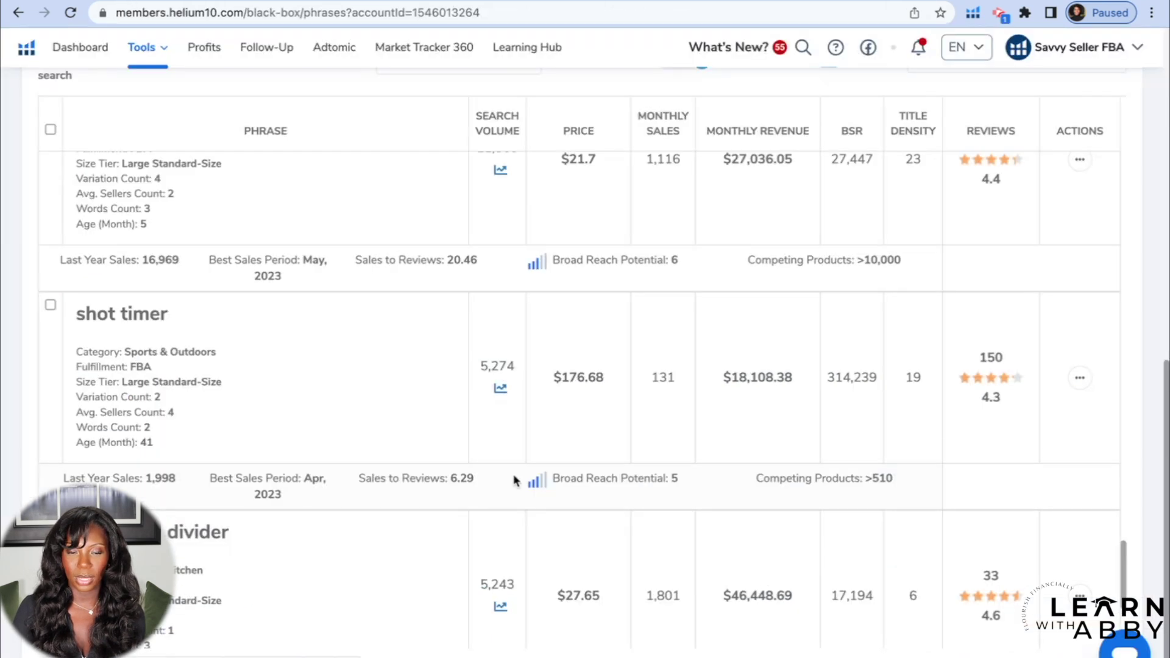
{"action": "scroll", "coordinate": [514, 481], "scroll_direction": "down", "scroll_amount": 2}
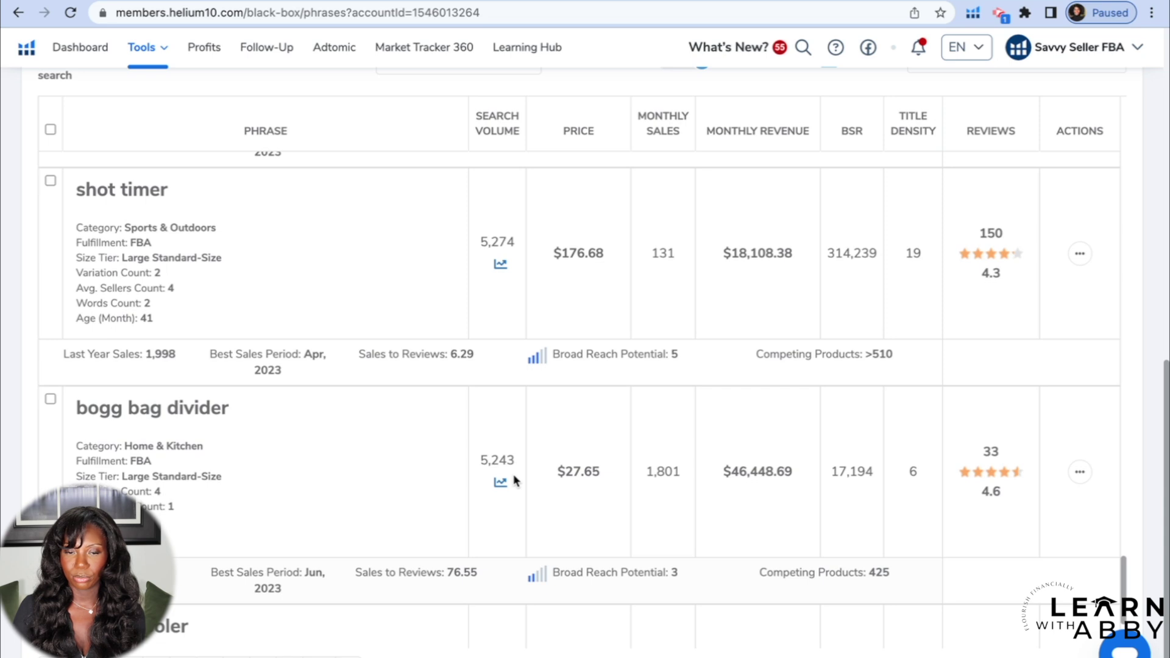
{"action": "scroll", "coordinate": [514, 475], "scroll_direction": "down", "scroll_amount": 1}
{"action": "scroll", "coordinate": [514, 476], "scroll_direction": "down", "scroll_amount": 2}
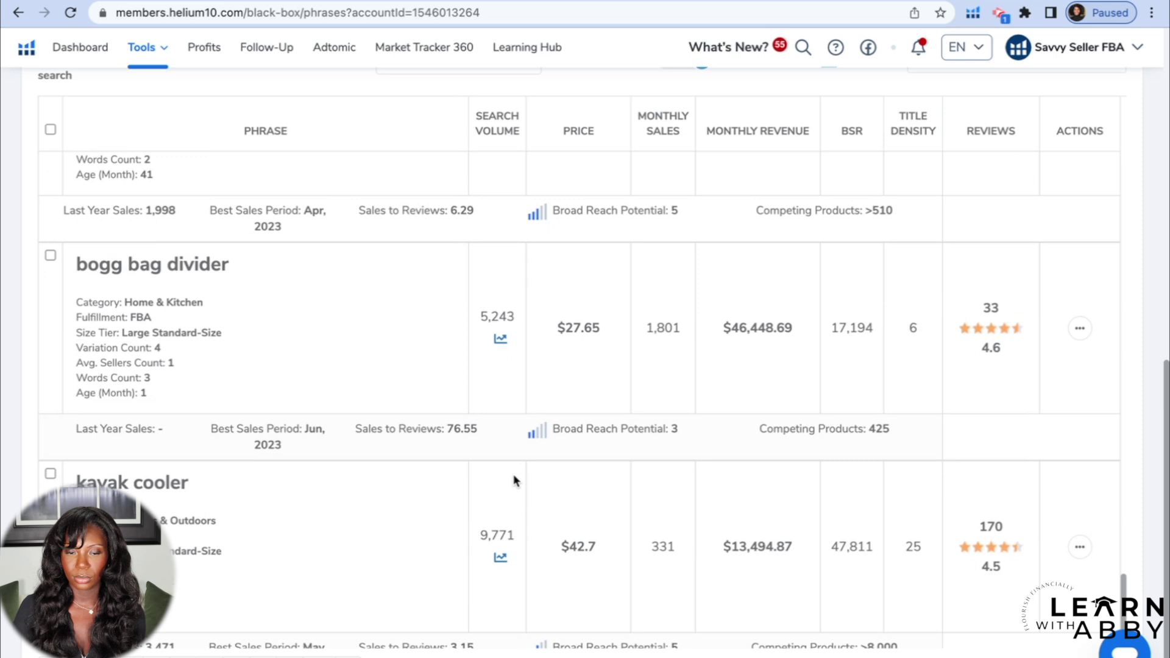
{"action": "scroll", "coordinate": [513, 481], "scroll_direction": "down", "scroll_amount": 2}
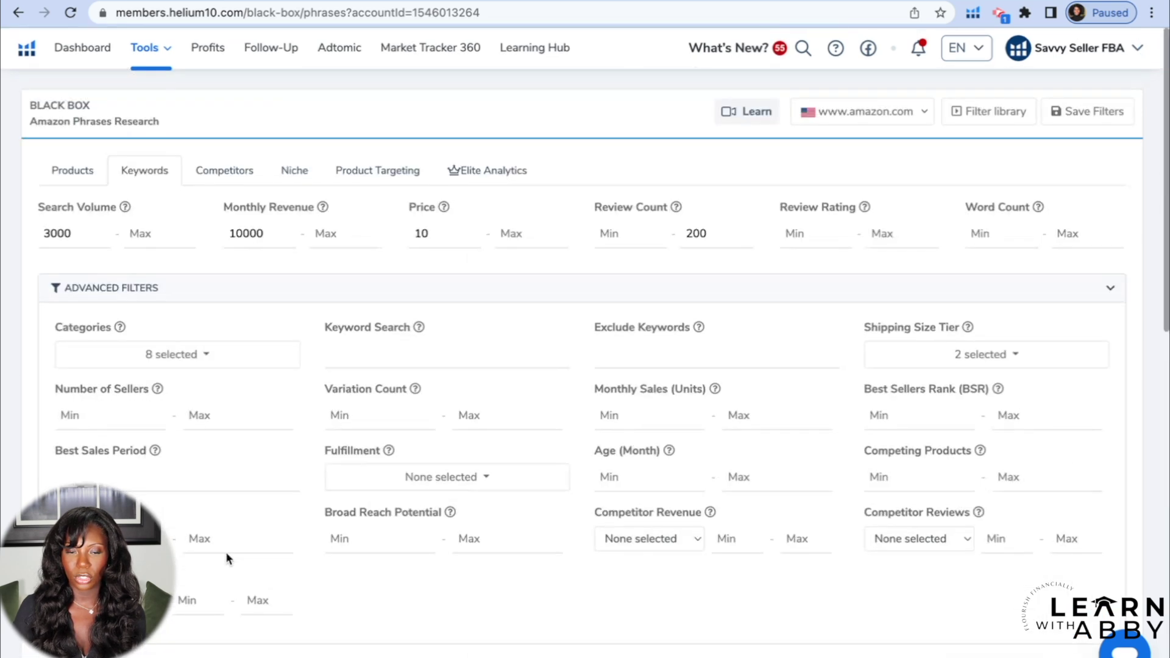
{"action": "scroll", "coordinate": [414, 486], "scroll_direction": "down", "scroll_amount": 1}
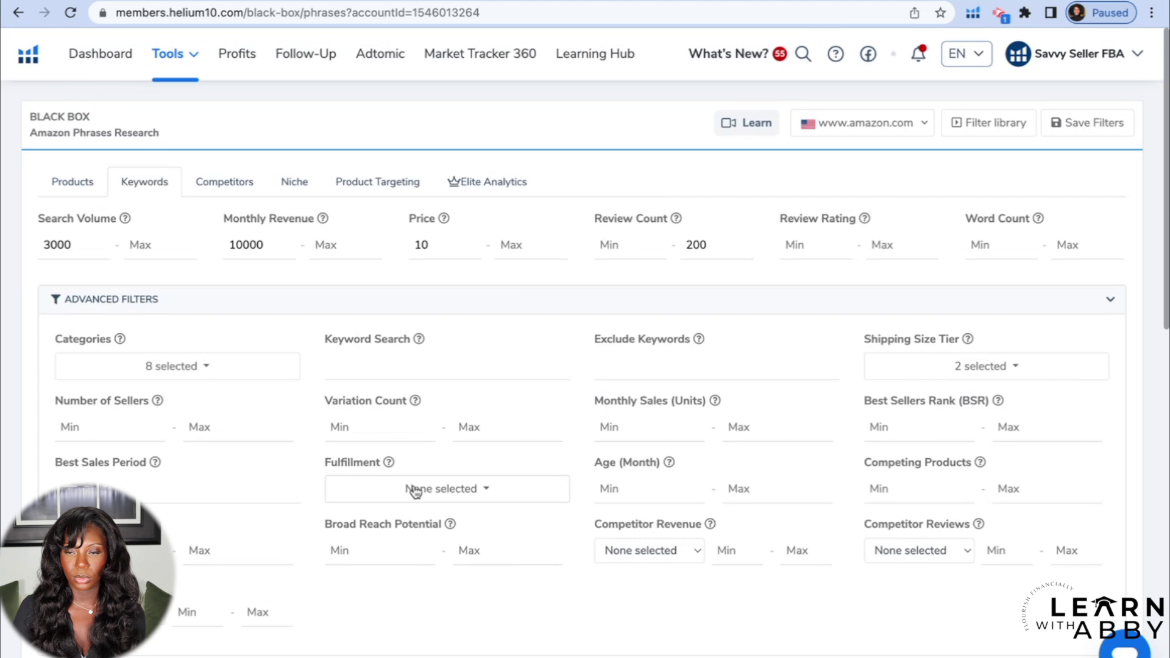
{"action": "scroll", "coordinate": [414, 485], "scroll_direction": "down", "scroll_amount": 5}
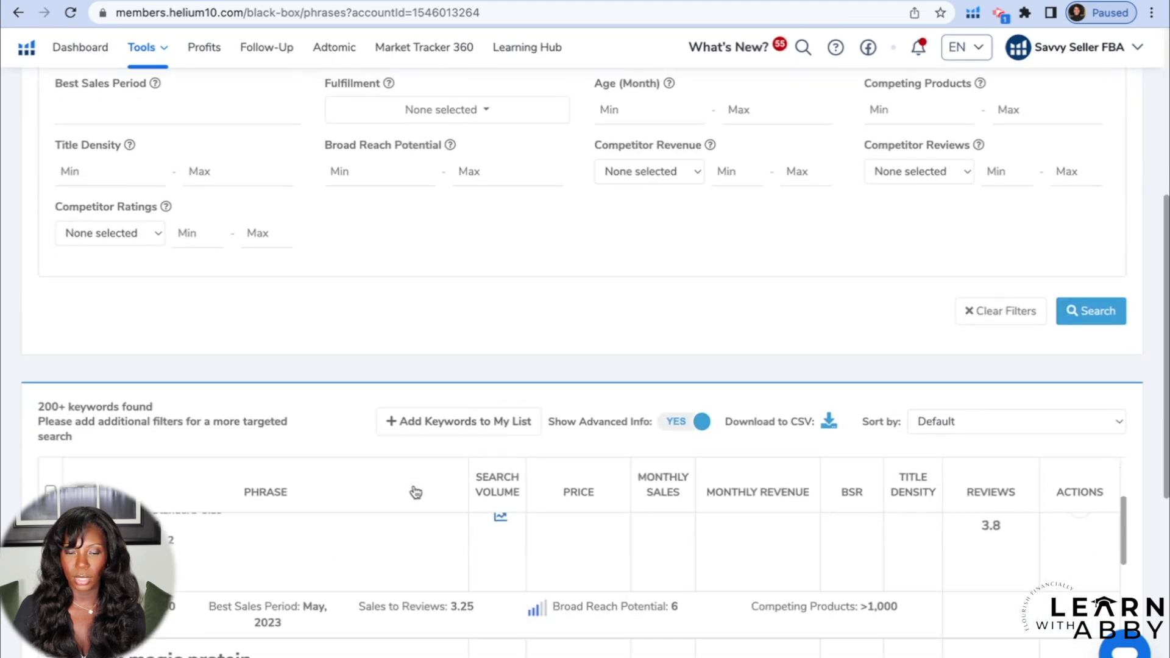
{"action": "scroll", "coordinate": [447, 351], "scroll_direction": "down", "scroll_amount": 8}
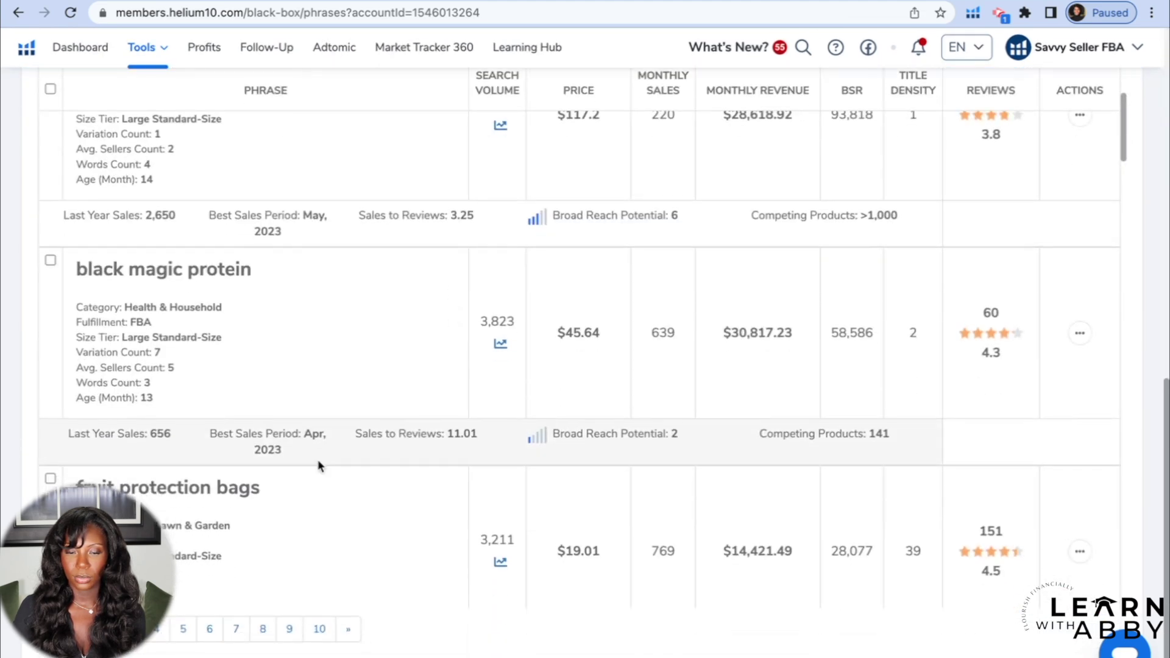
{"action": "scroll", "coordinate": [318, 466], "scroll_direction": "down", "scroll_amount": 2}
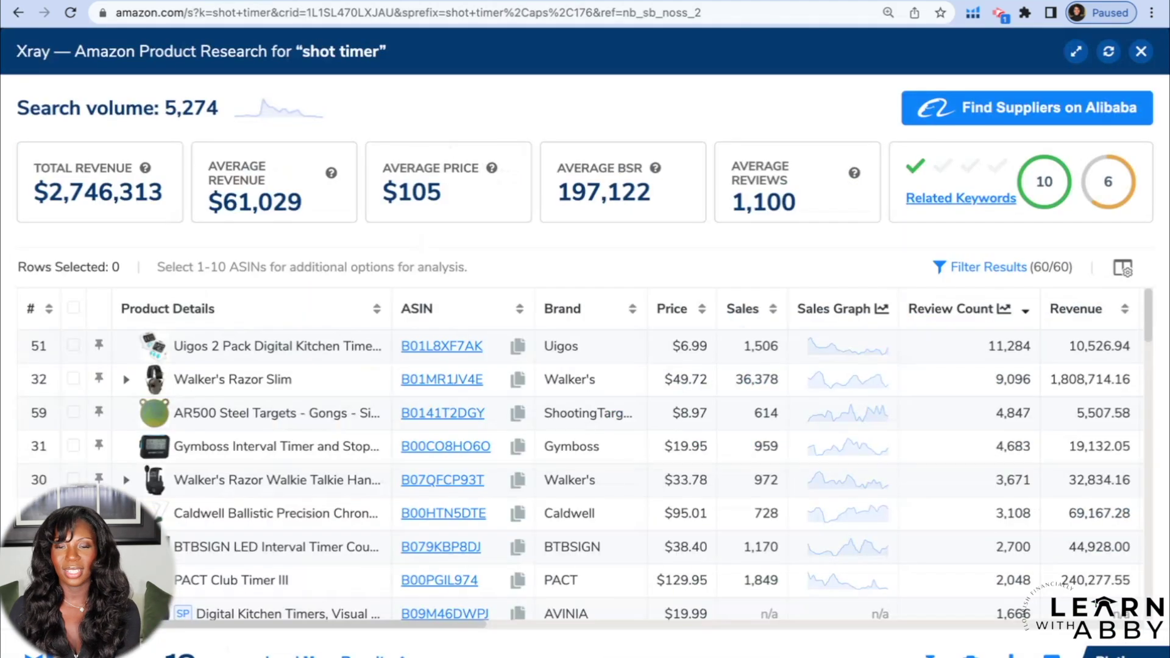
Step: Close the shot timer Xray results and search Amazon for "fruit protection bags", looking through the listed products
{"action": "left_click", "coordinate": [1141, 52]}
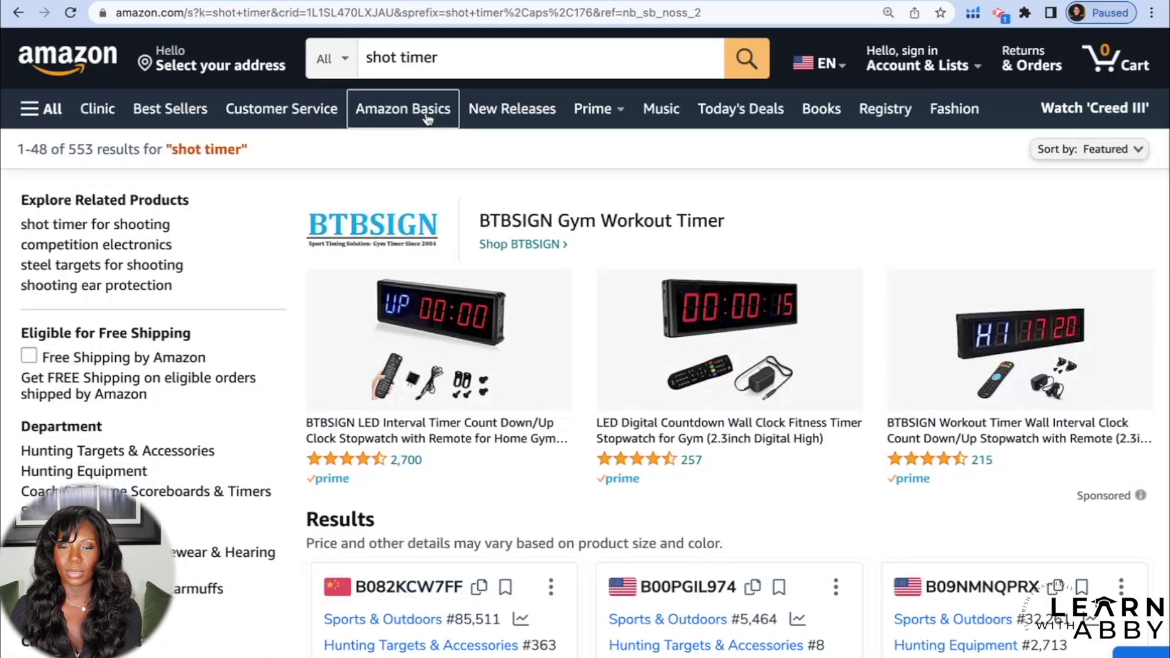
{"action": "left_click_drag", "start_coordinate": [461, 58], "coordinate": [364, 63]}
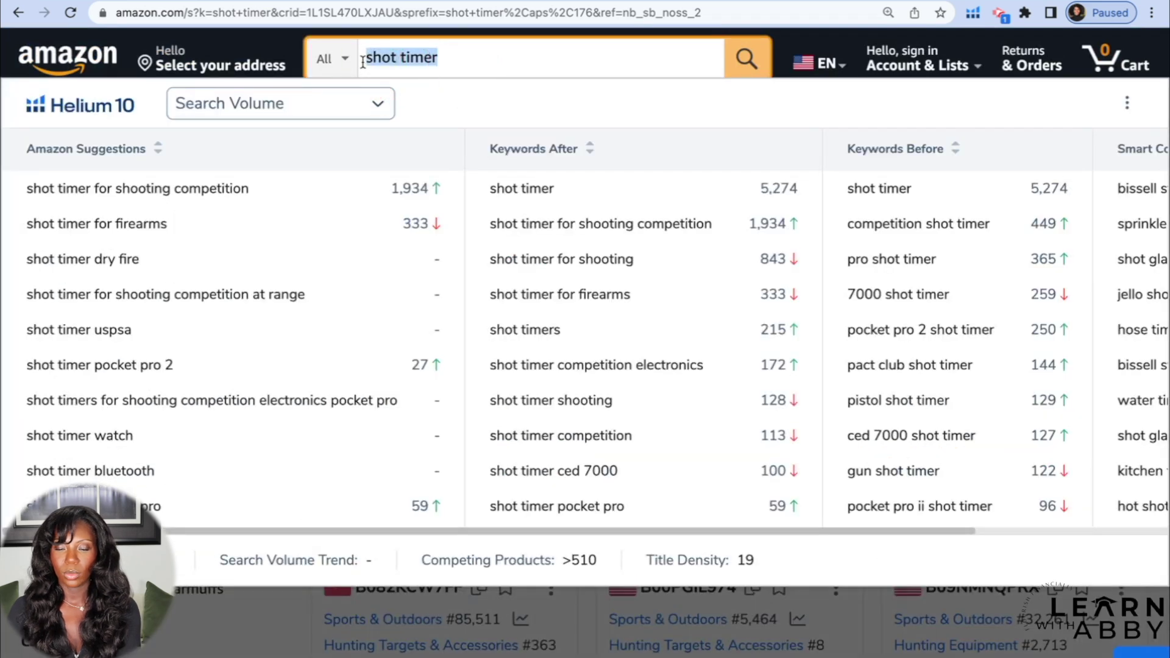
{"action": "type", "text": "fruit protection bags"}
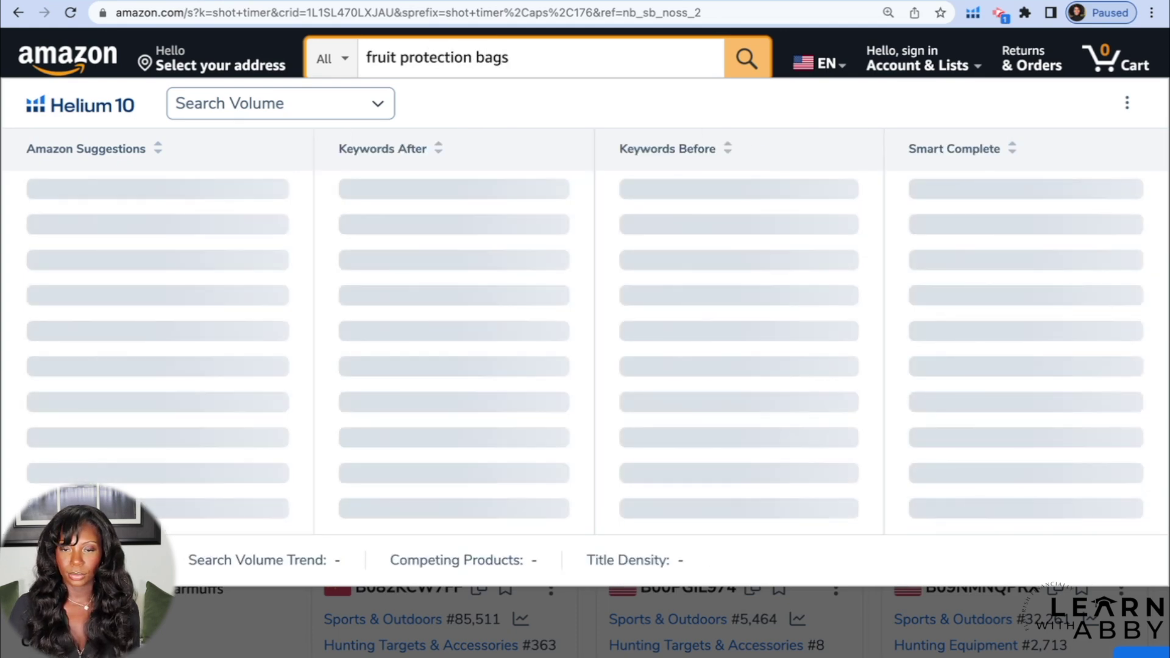
{"action": "key", "text": "Return"}
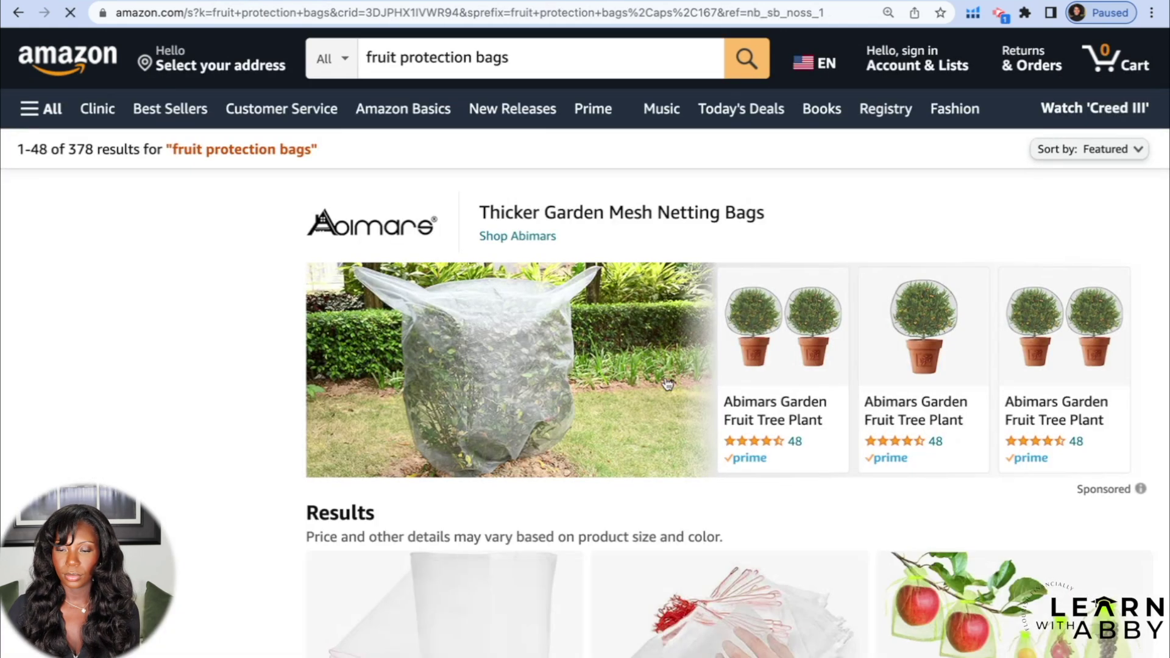
{"action": "scroll", "coordinate": [667, 384], "scroll_direction": "down", "scroll_amount": 10}
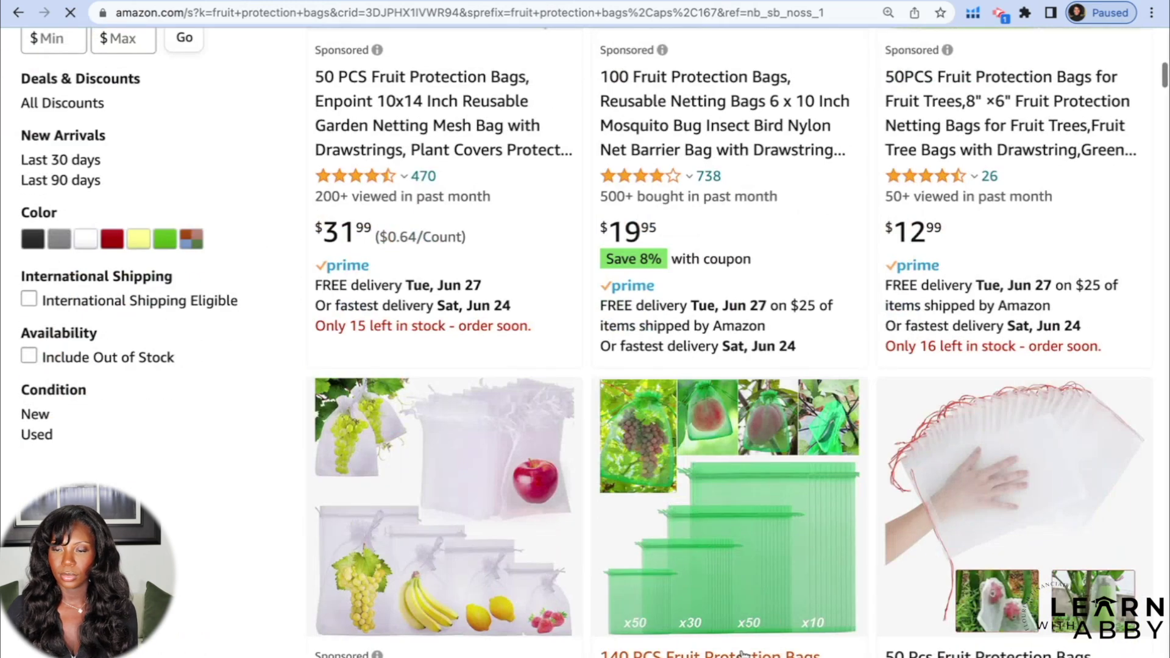
{"action": "scroll", "coordinate": [836, 437], "scroll_direction": "down", "scroll_amount": 5}
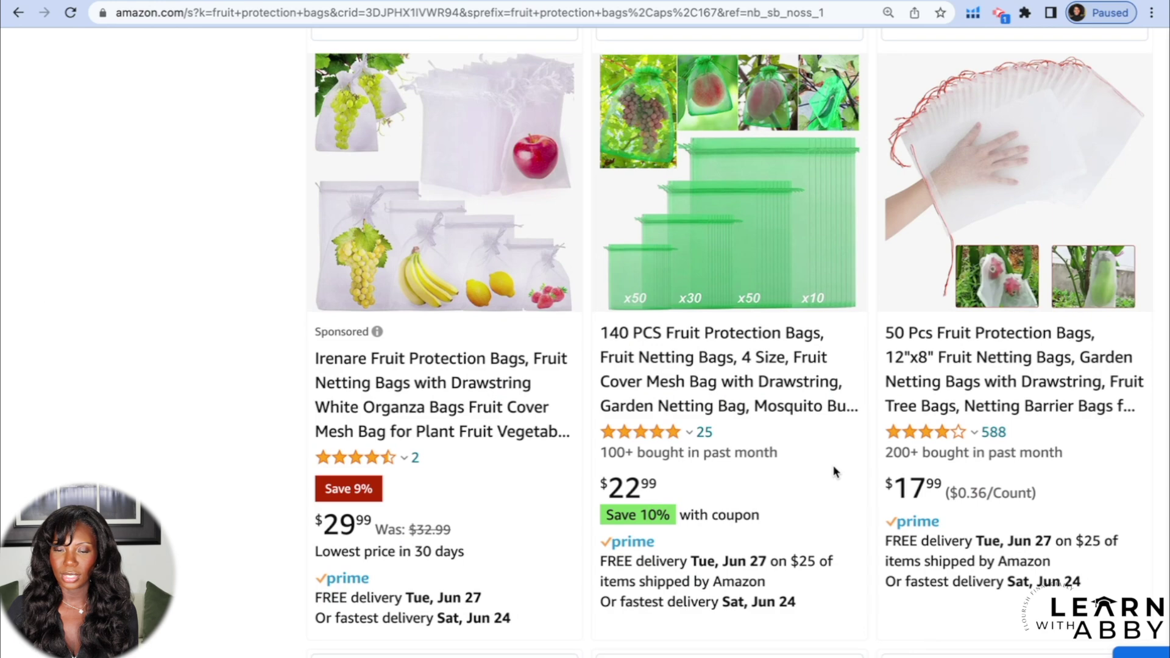
{"action": "scroll", "coordinate": [832, 465], "scroll_direction": "down", "scroll_amount": 15}
{"action": "scroll", "coordinate": [832, 466], "scroll_direction": "down", "scroll_amount": 10}
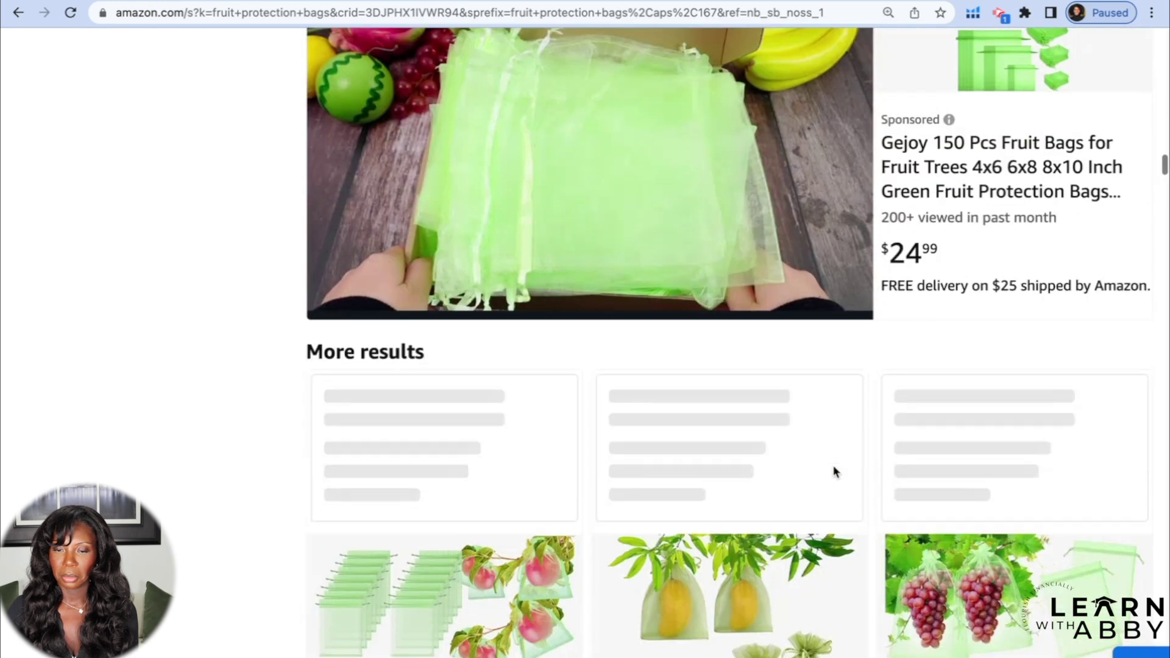
Step: Run Xray product research on the fruit protection bags search and sort the products by review count, highest first
{"action": "left_click", "coordinate": [970, 15]}
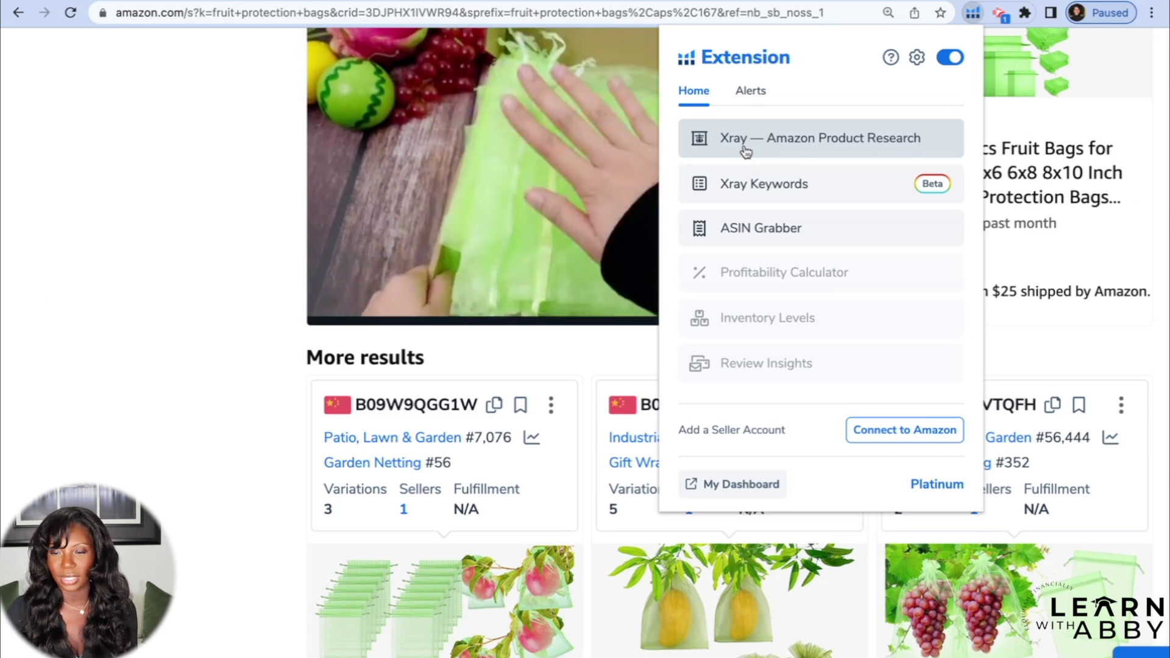
{"action": "left_click", "coordinate": [746, 149]}
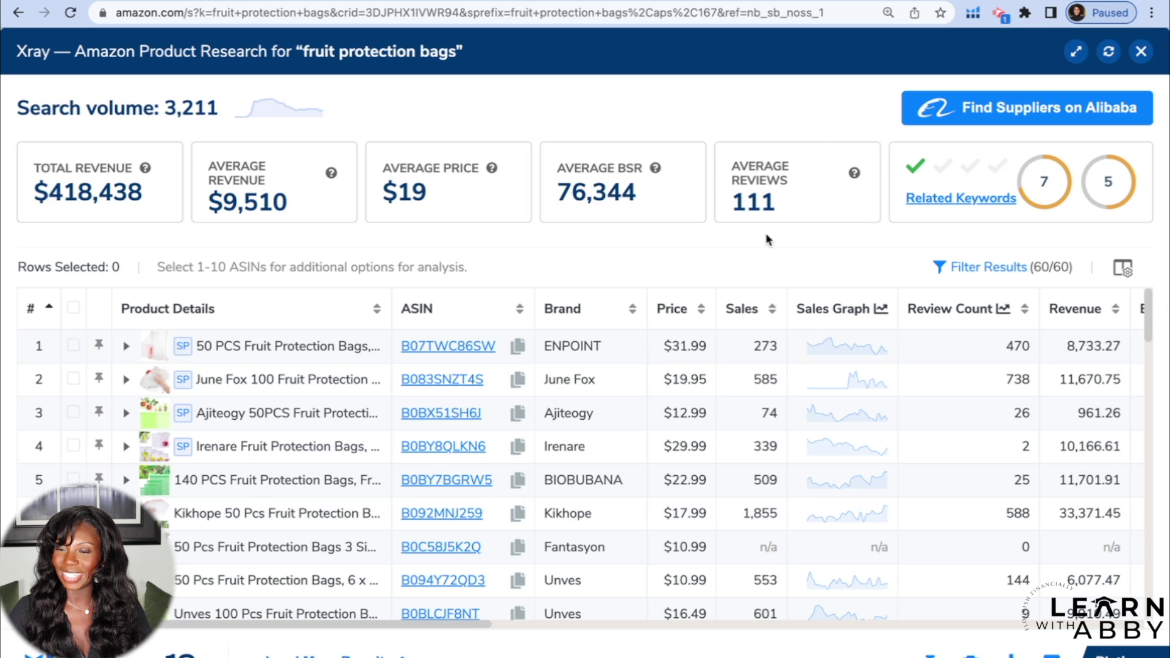
{"action": "left_click", "coordinate": [960, 307]}
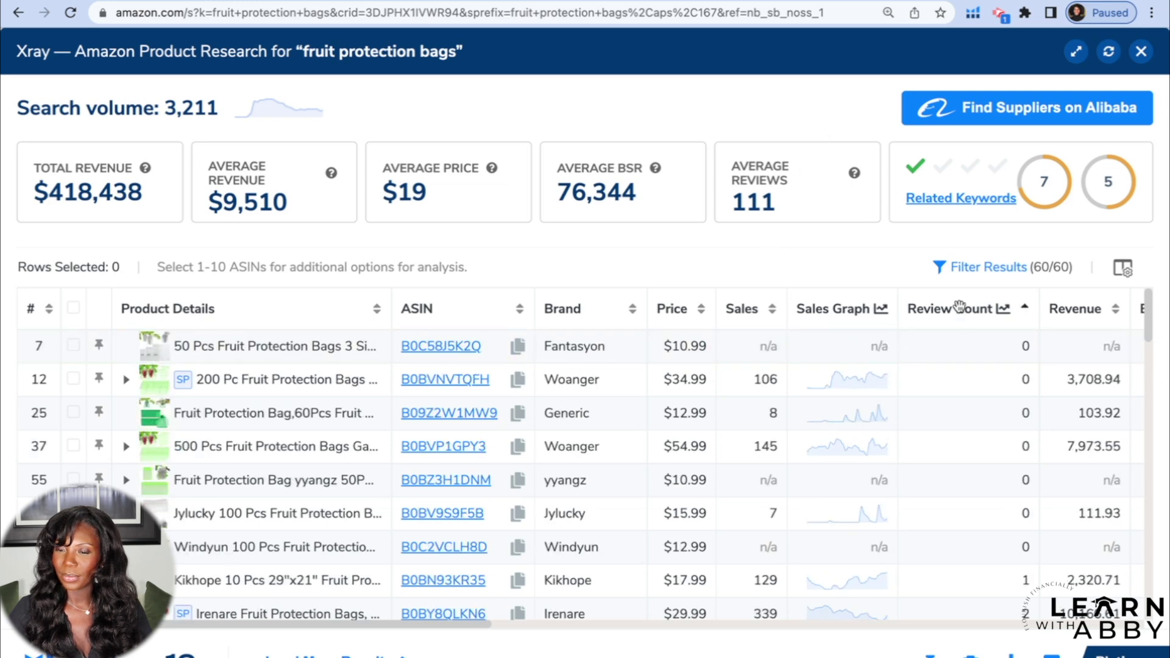
{"action": "left_click", "coordinate": [960, 308]}
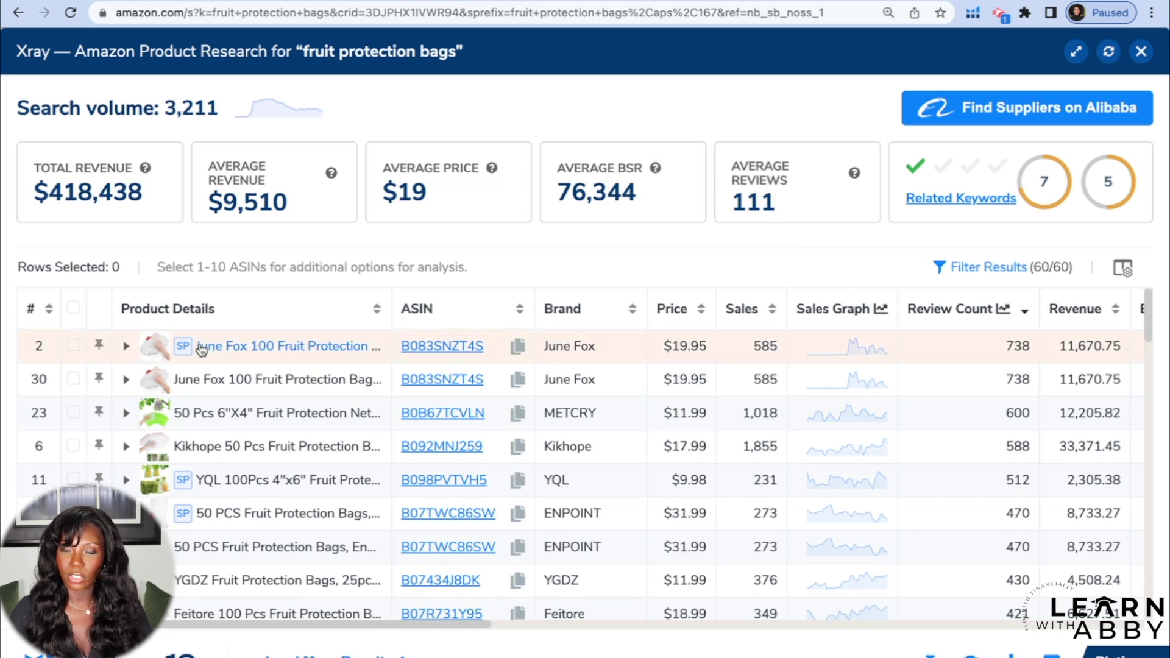
Step: Hide sponsored products from the Xray results and look through the remaining products' prices, sales, reviews and revenue
{"action": "left_click", "coordinate": [982, 267]}
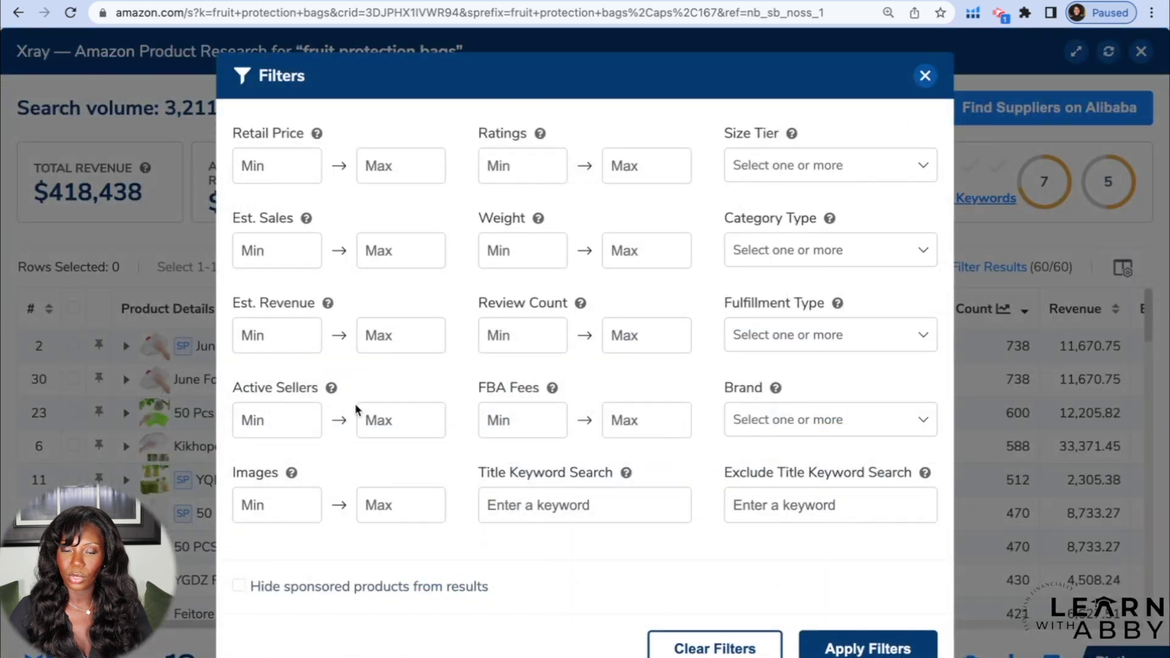
{"action": "left_click", "coordinate": [272, 589]}
{"action": "left_click", "coordinate": [868, 649]}
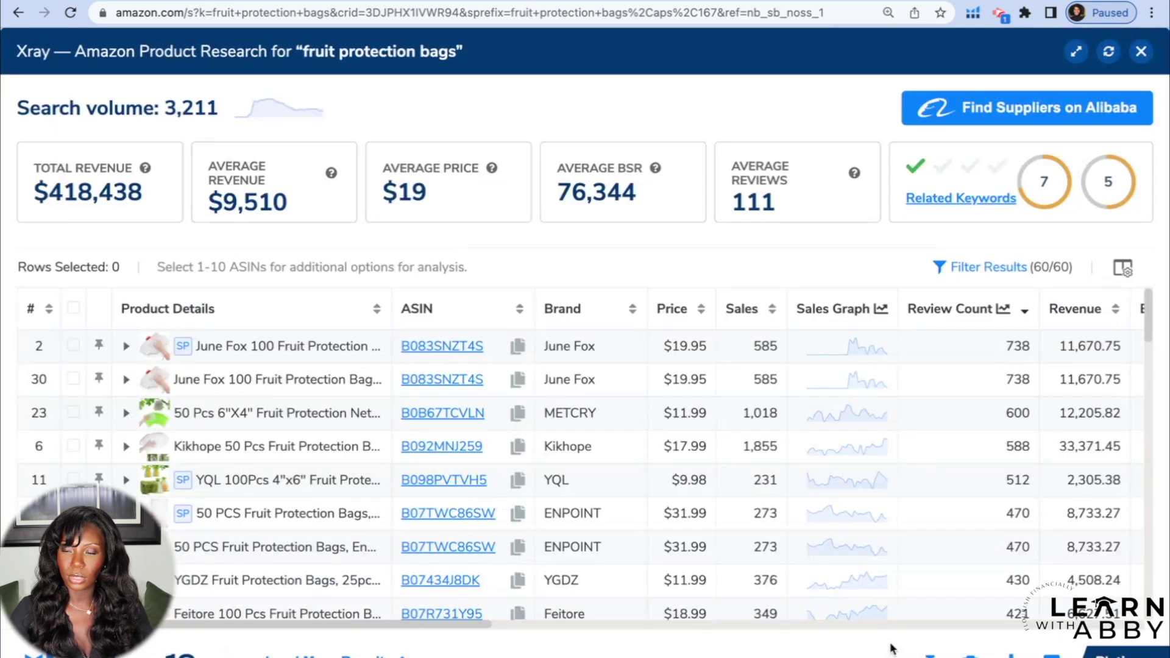
{"action": "scroll", "coordinate": [728, 493], "scroll_direction": "down", "scroll_amount": 5}
{"action": "scroll", "coordinate": [728, 492], "scroll_direction": "down", "scroll_amount": 15}
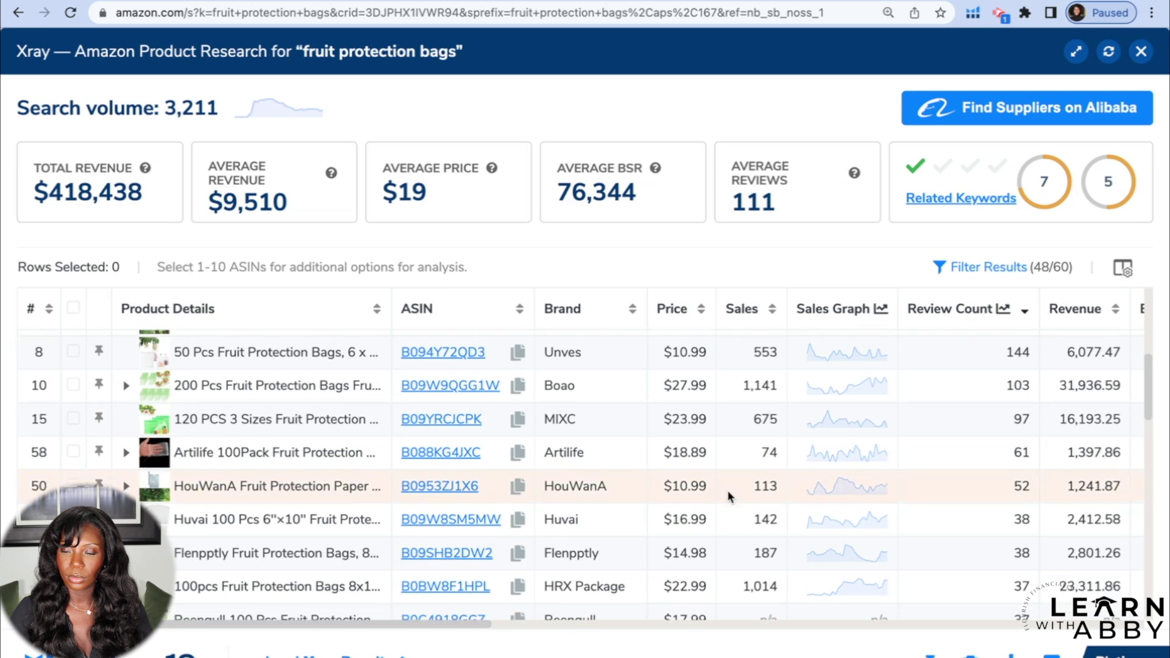
{"action": "scroll", "coordinate": [727, 495], "scroll_direction": "down", "scroll_amount": 5}
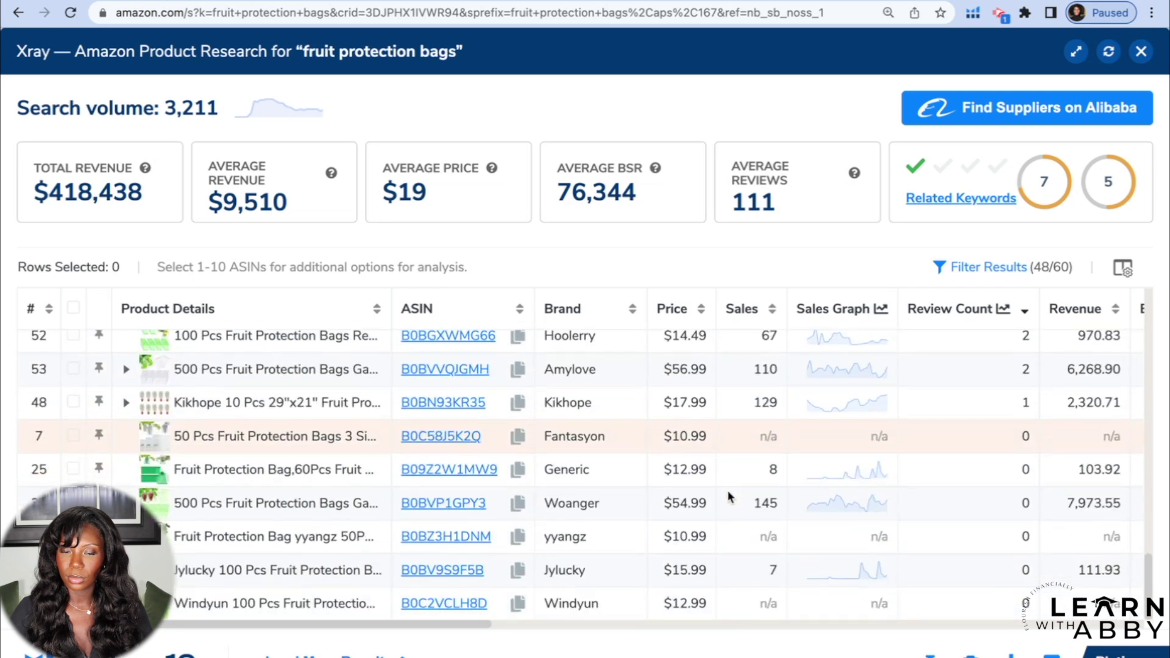
{"action": "scroll", "coordinate": [727, 495], "scroll_direction": "up", "scroll_amount": 20}
{"action": "scroll", "coordinate": [729, 497], "scroll_direction": "up", "scroll_amount": 2}
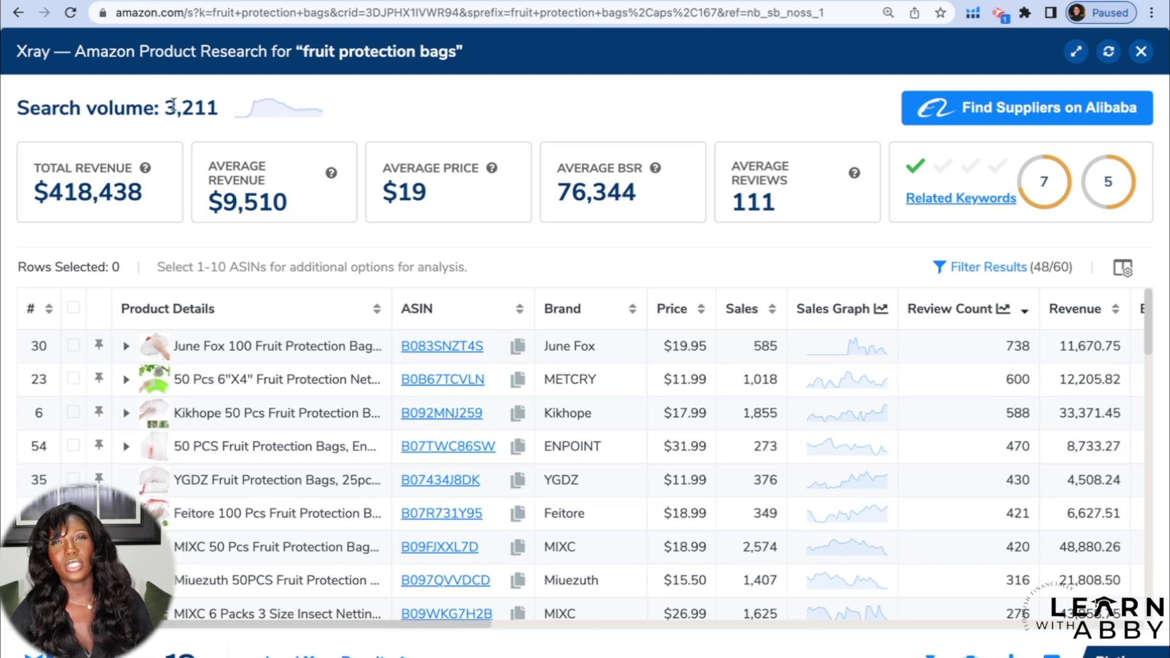
Step: Examine the all-time search volume history for fruit protection bags and close the chart
{"action": "left_click", "coordinate": [270, 110]}
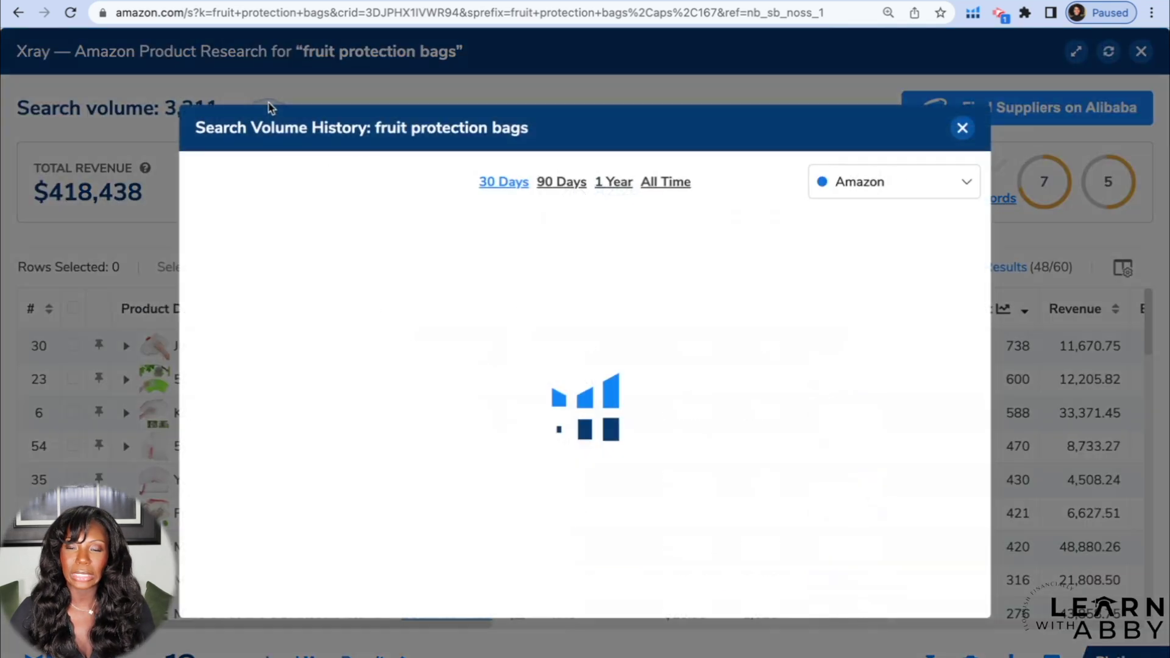
{"action": "left_click", "coordinate": [660, 192]}
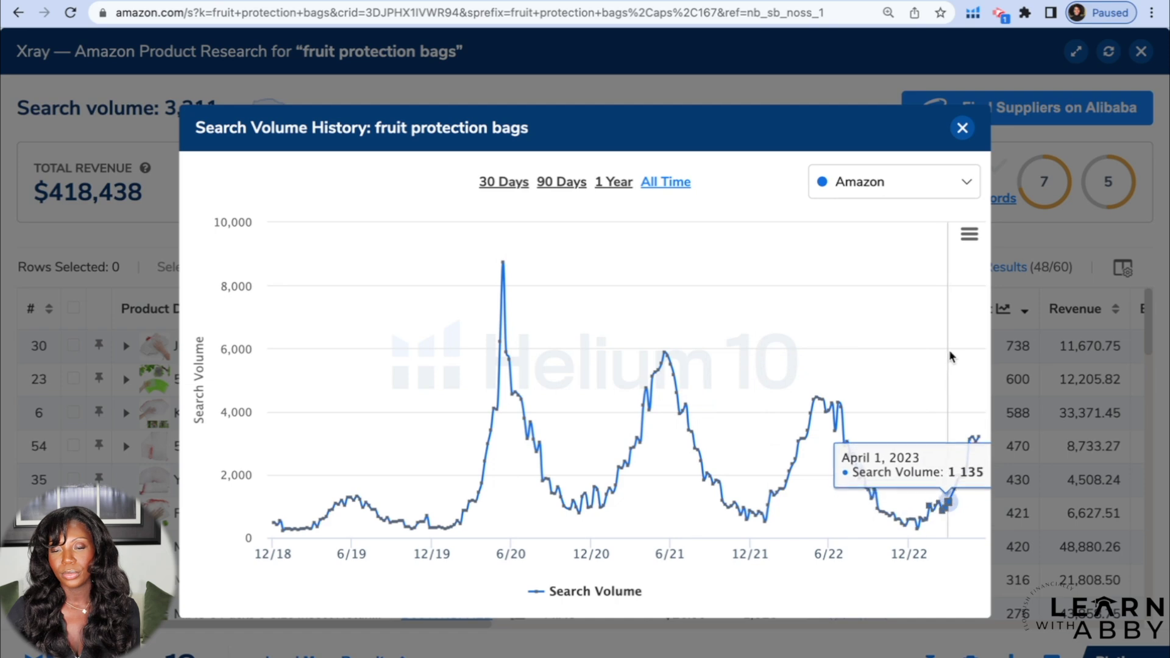
{"action": "left_click", "coordinate": [963, 128]}
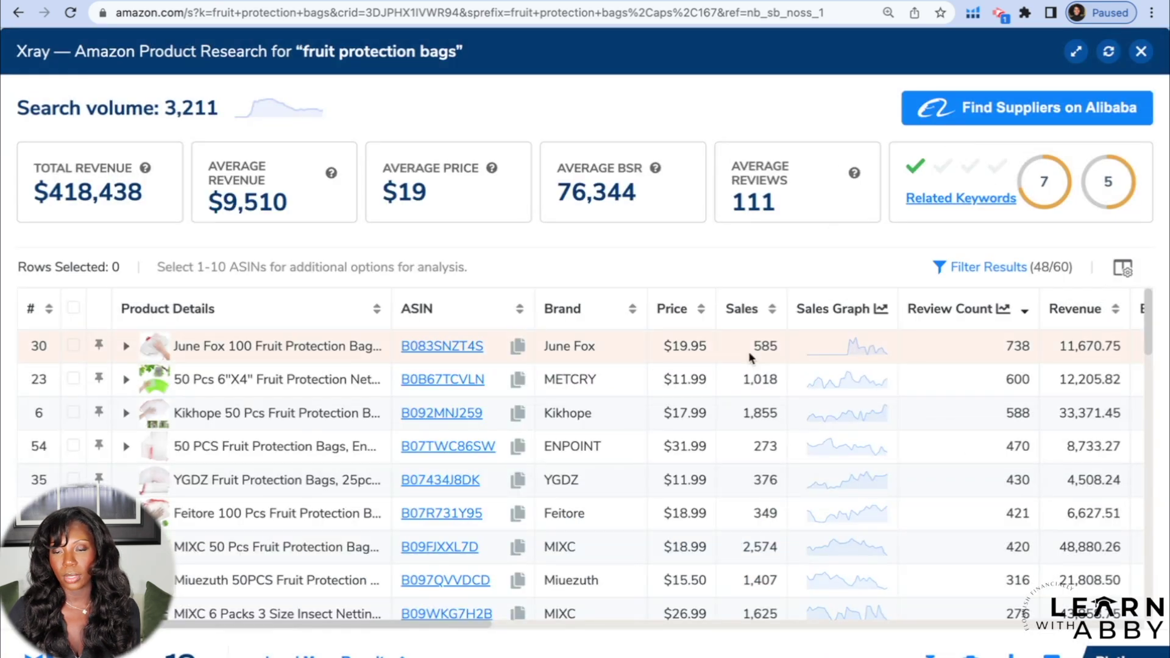
Step: Compare the sales, review counts and revenue of the high-review and low-review fruit protection bags in the Xray results
{"action": "scroll", "coordinate": [742, 411], "scroll_direction": "down", "scroll_amount": 8}
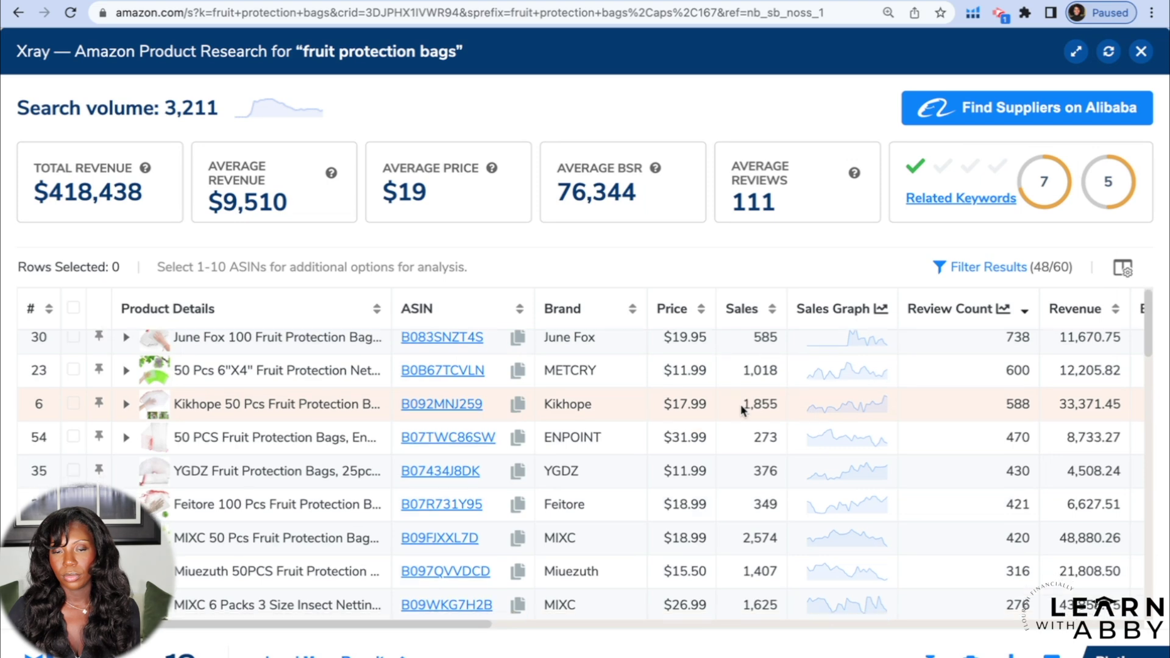
{"action": "scroll", "coordinate": [742, 411], "scroll_direction": "down", "scroll_amount": 6}
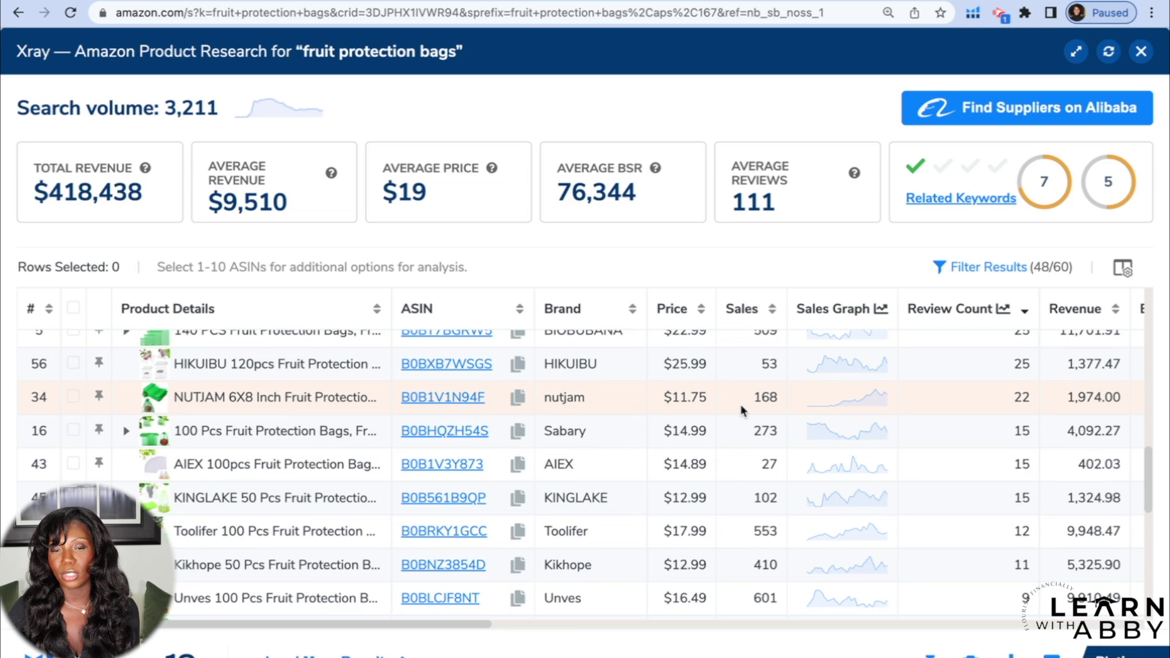
{"action": "scroll", "coordinate": [741, 404], "scroll_direction": "up", "scroll_amount": 14}
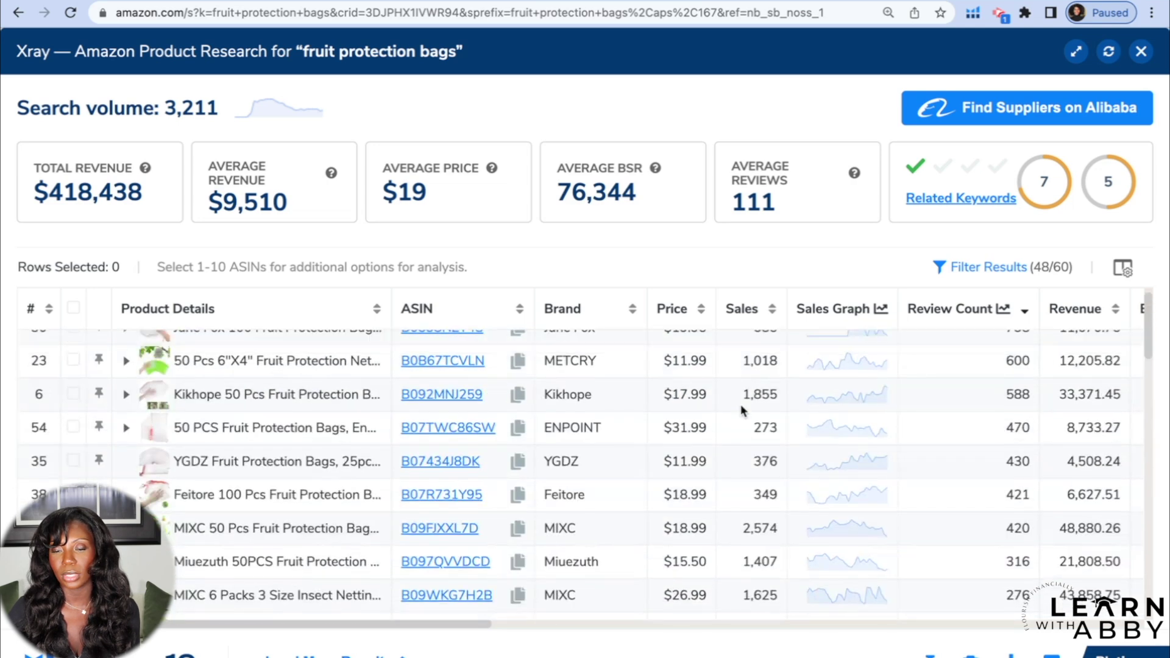
{"action": "scroll", "coordinate": [742, 410], "scroll_direction": "down", "scroll_amount": 12}
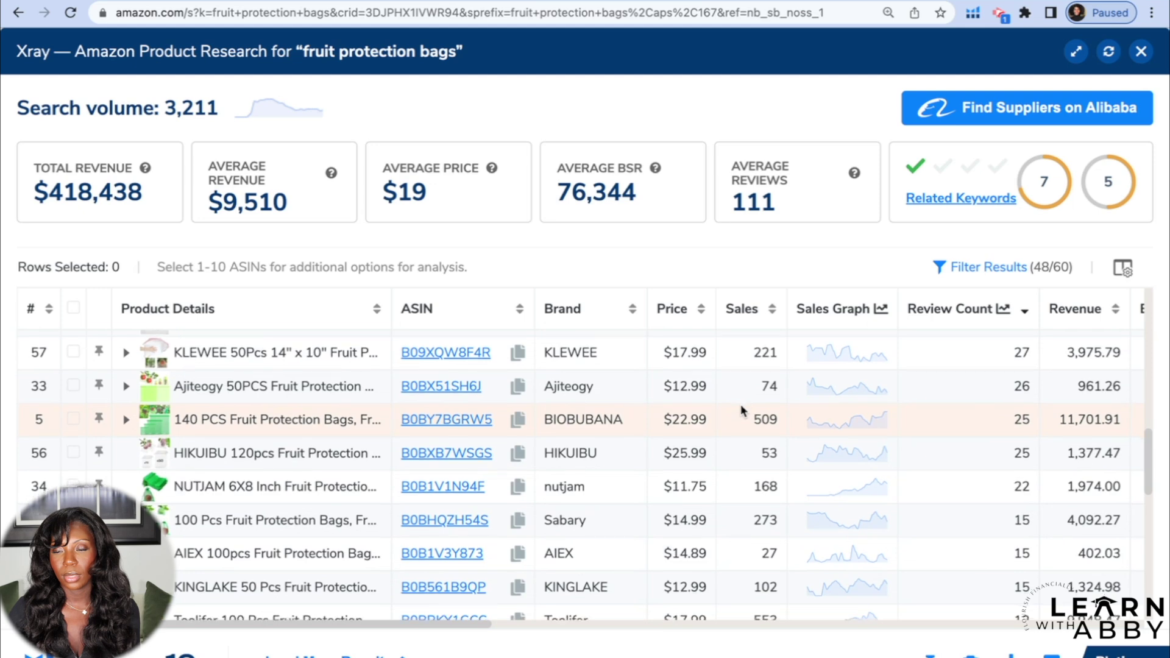
{"action": "scroll", "coordinate": [741, 410], "scroll_direction": "up", "scroll_amount": 12}
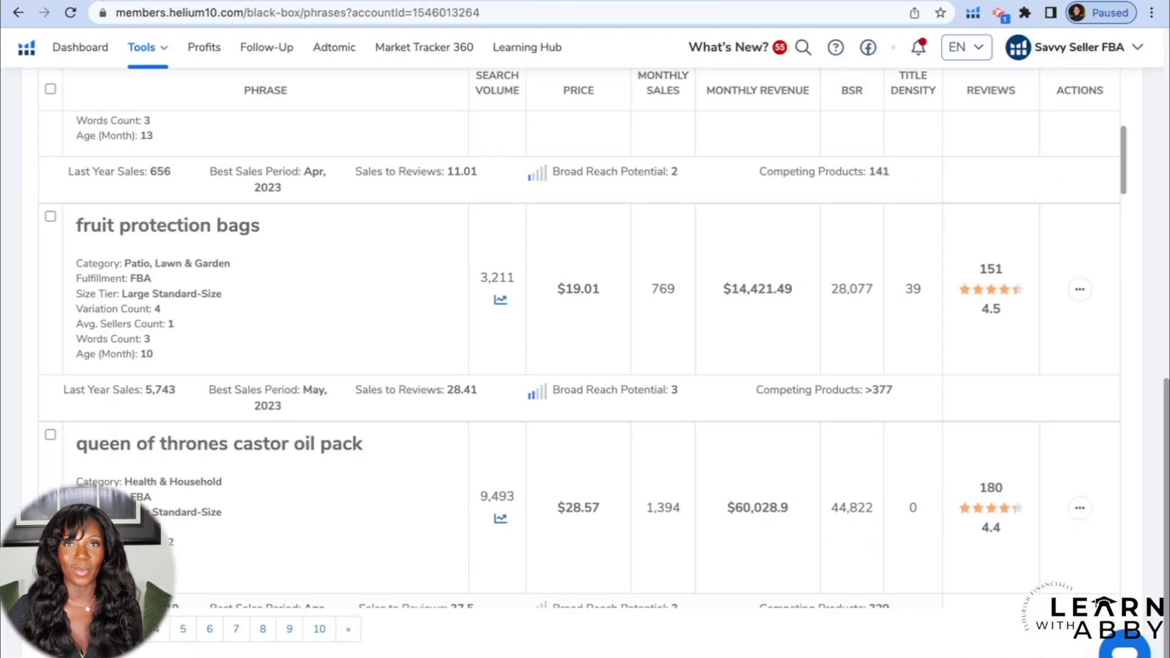
Step: Look through the Black Box keyword results below fruit protection bags for another product idea, as far as rattan
{"action": "scroll", "coordinate": [352, 471], "scroll_direction": "down", "scroll_amount": 4}
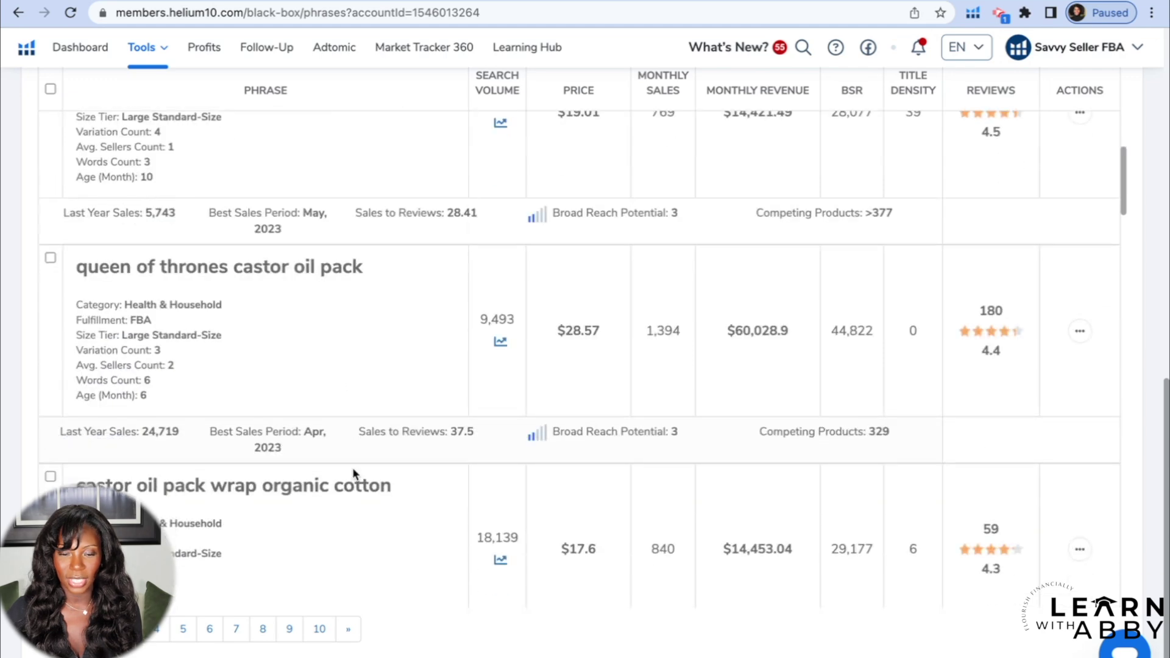
{"action": "scroll", "coordinate": [352, 468], "scroll_direction": "down", "scroll_amount": 8}
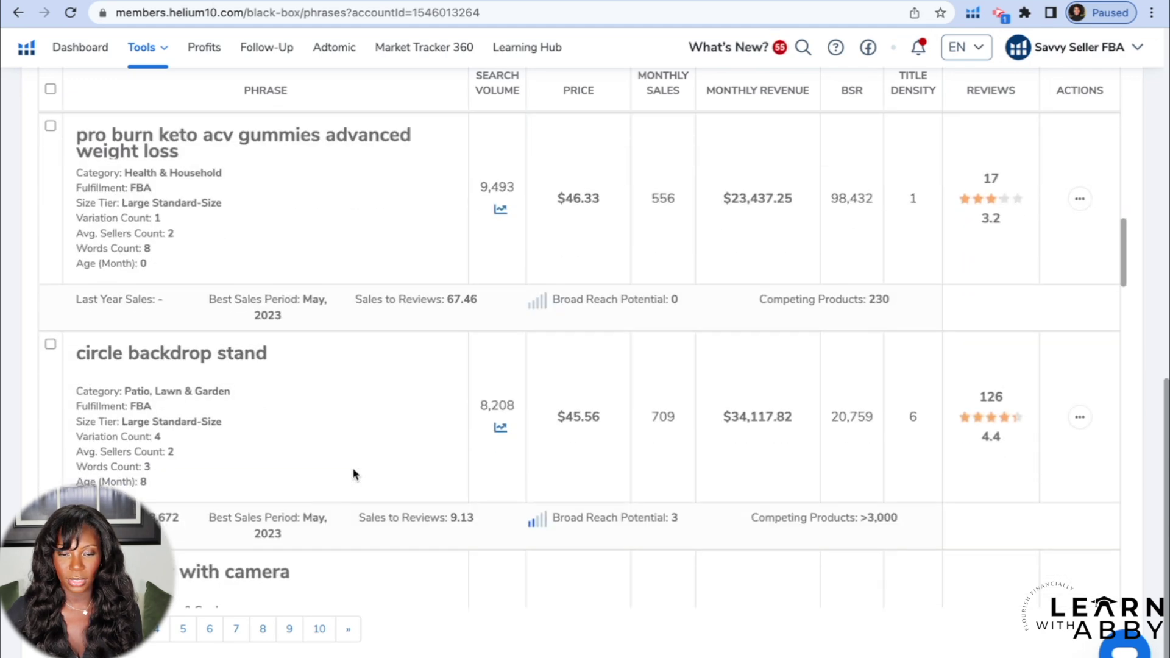
{"action": "scroll", "coordinate": [330, 370], "scroll_direction": "down", "scroll_amount": 20}
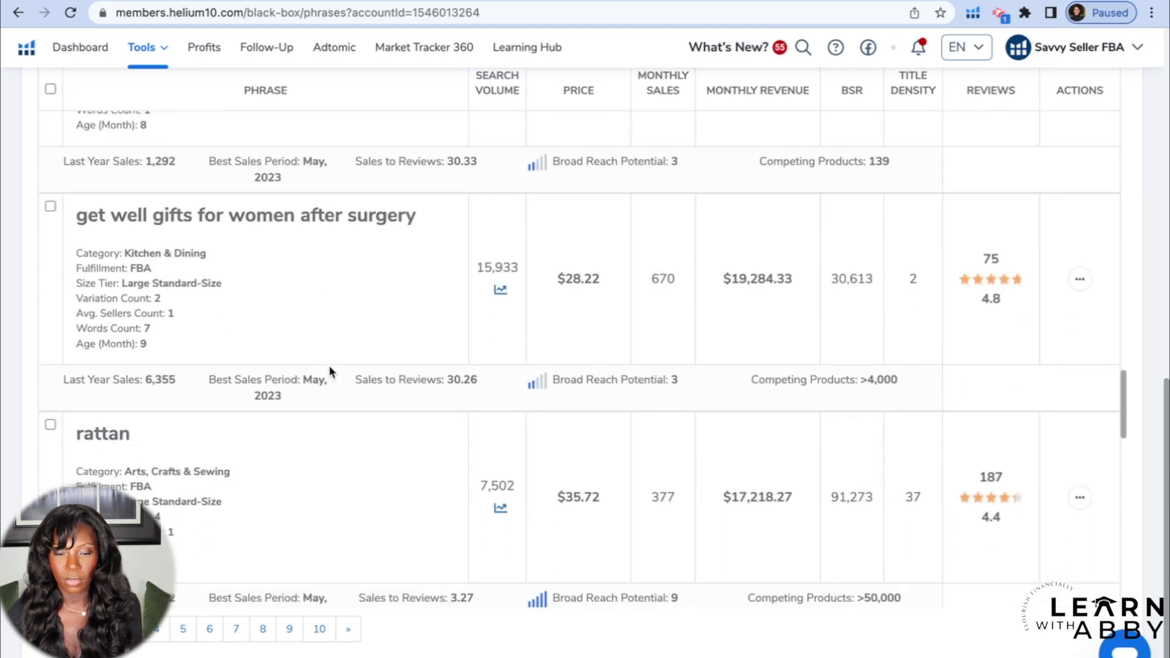
{"action": "scroll", "coordinate": [330, 372], "scroll_direction": "down", "scroll_amount": 1}
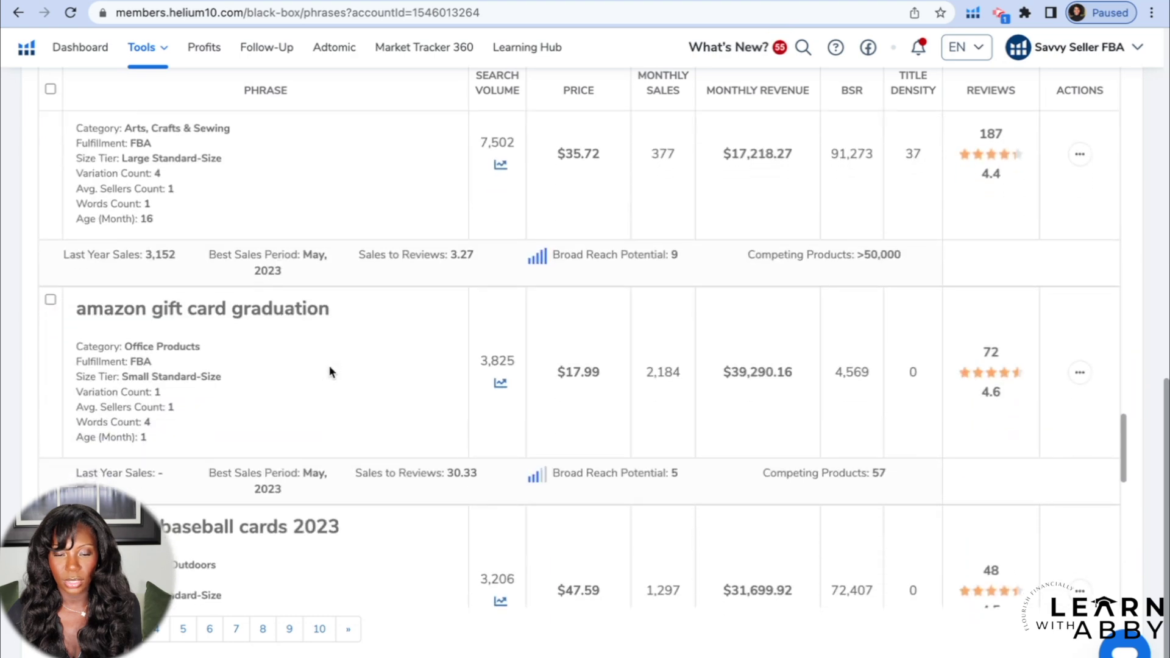
{"action": "scroll", "coordinate": [330, 372], "scroll_direction": "up", "scroll_amount": 3}
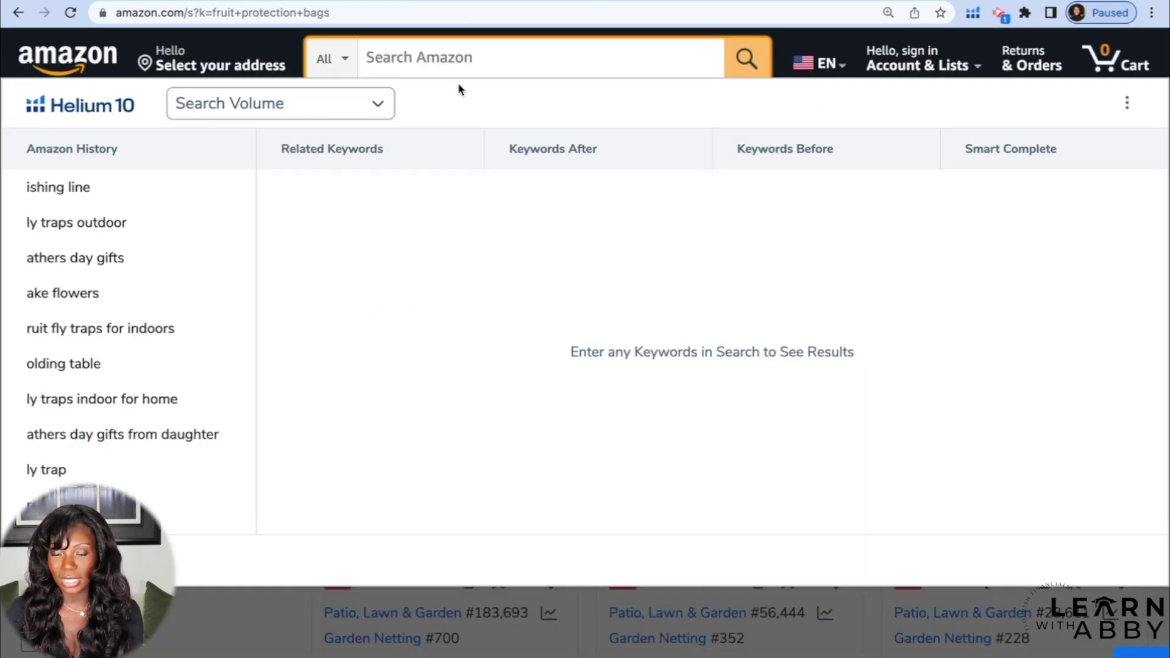
Step: Search Amazon for "rattan" and look through the listed products
{"action": "type", "text": "rattan"}
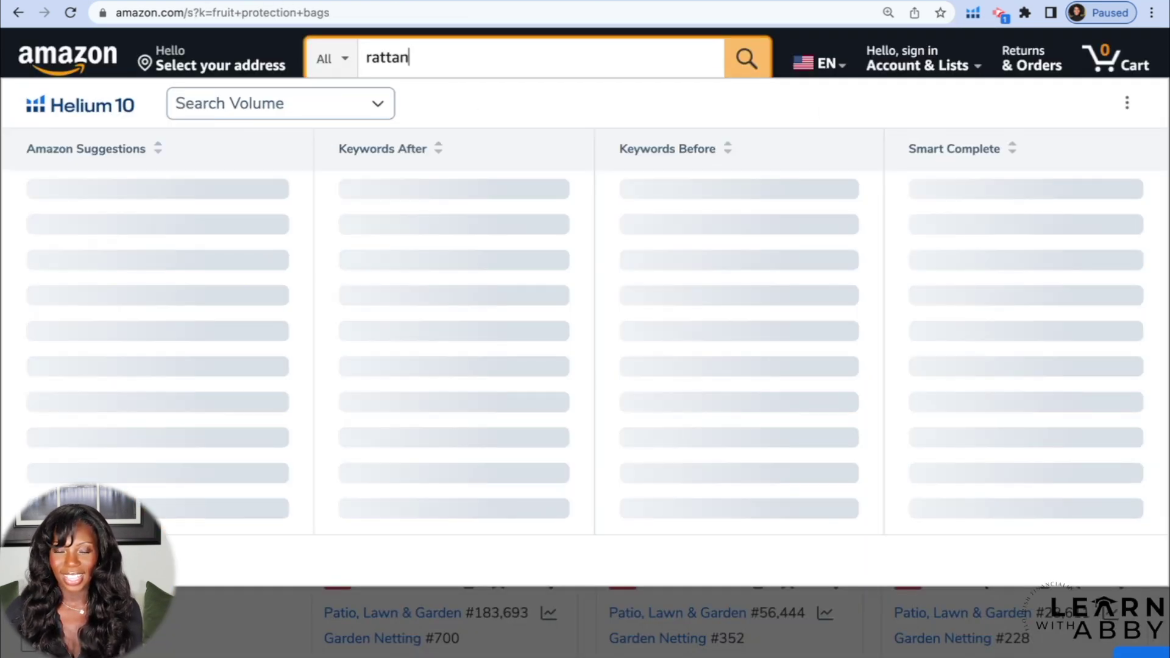
{"action": "key", "text": "Return"}
{"action": "scroll", "coordinate": [773, 485], "scroll_direction": "down", "scroll_amount": 7}
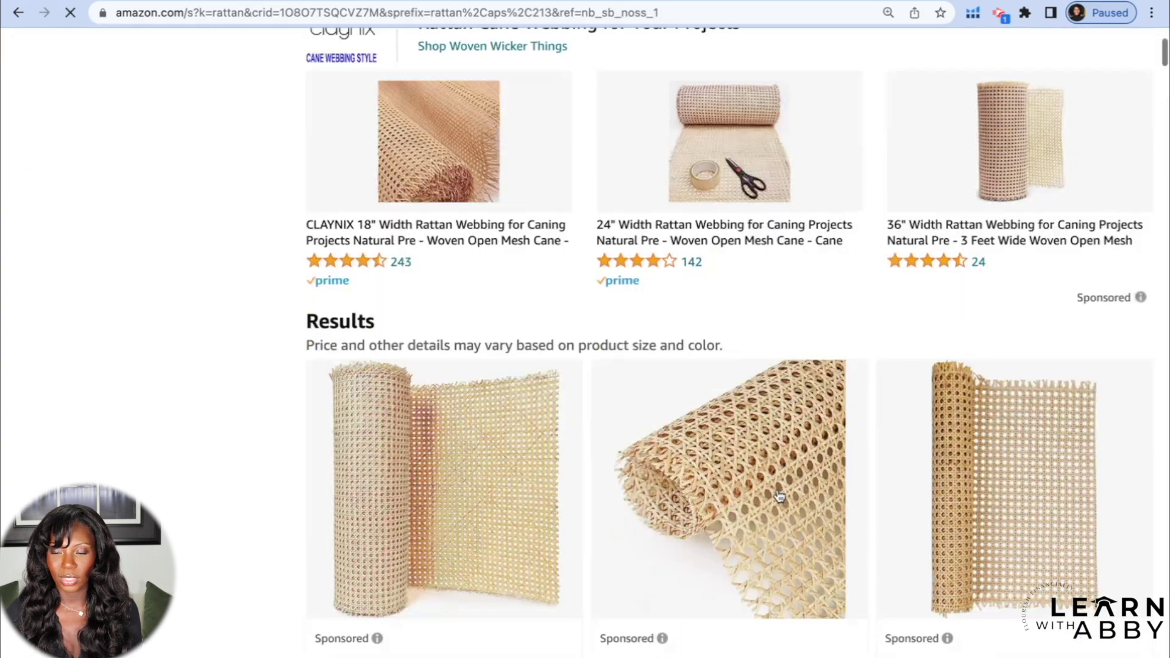
{"action": "scroll", "coordinate": [777, 493], "scroll_direction": "down", "scroll_amount": 10}
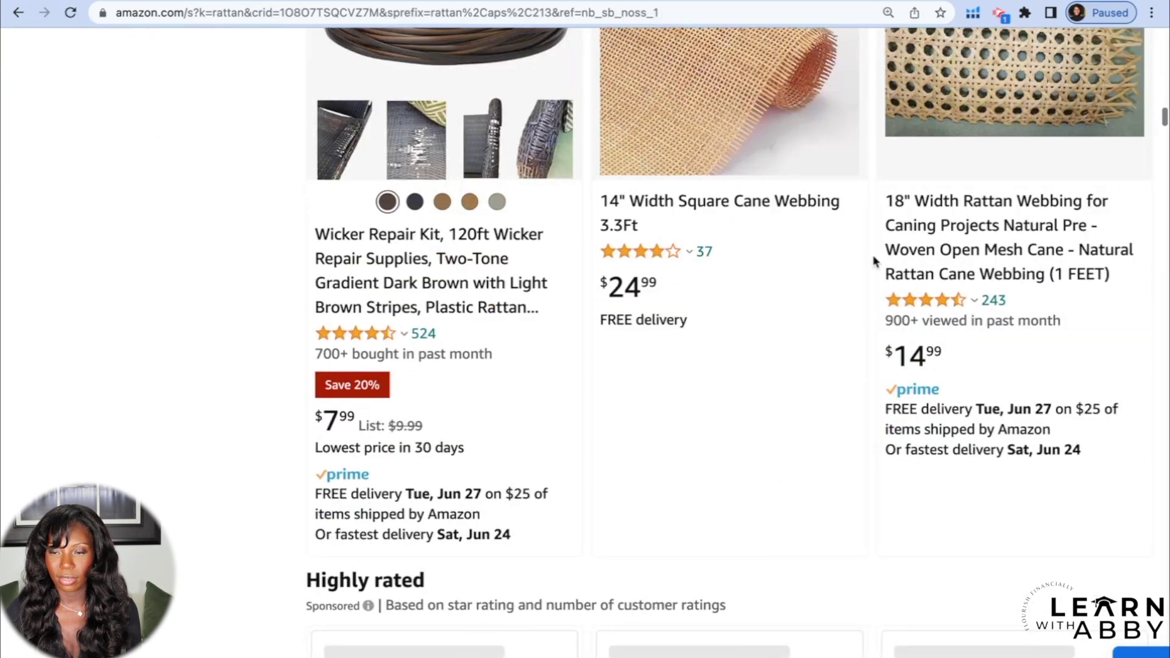
Step: Run Xray product research on the rattan search and sort the products by revenue, highest first
{"action": "left_click", "coordinate": [973, 12]}
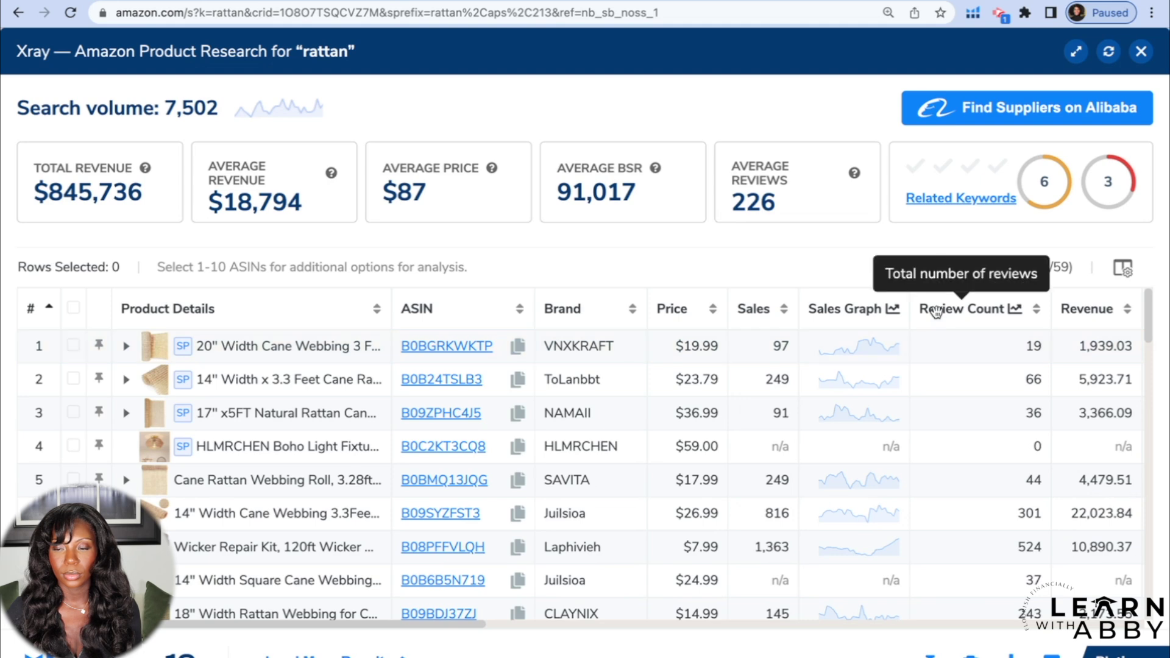
{"action": "left_click", "coordinate": [1107, 308]}
{"action": "left_click", "coordinate": [1107, 308]}
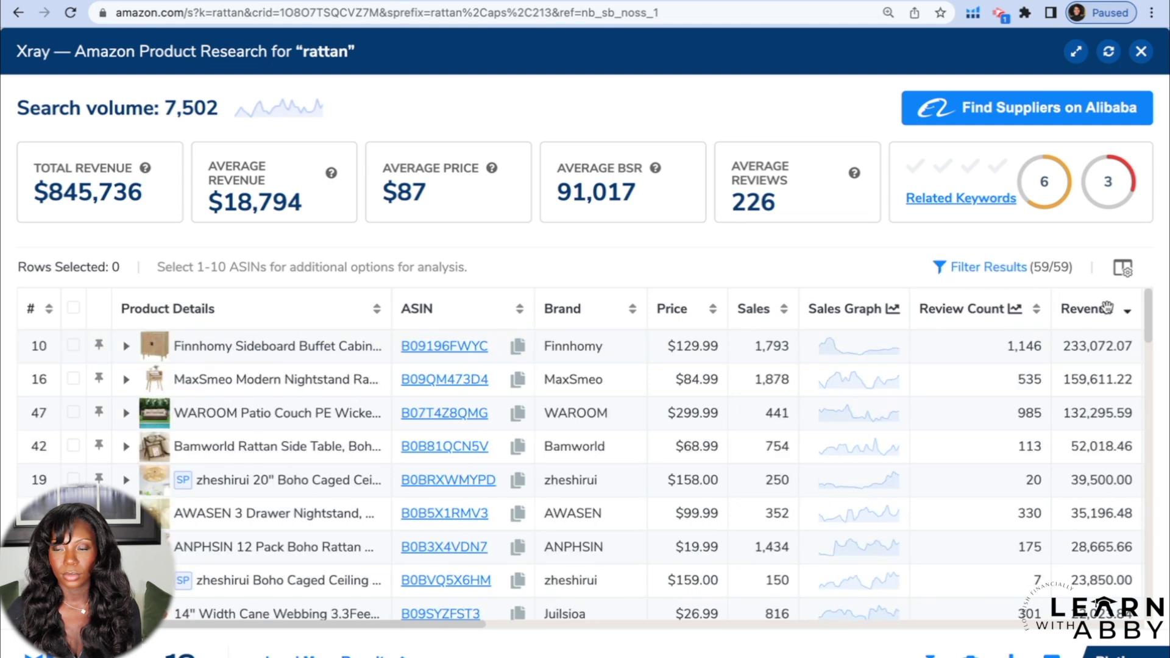
{"action": "scroll", "coordinate": [1057, 385], "scroll_direction": "right", "scroll_amount": 2}
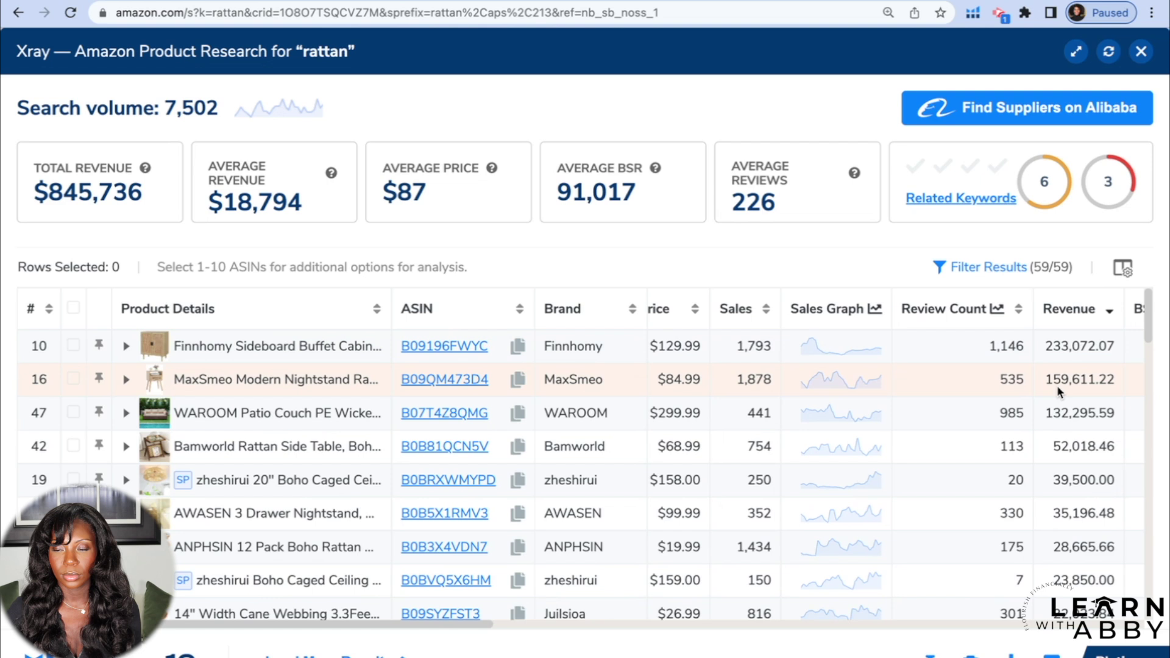
{"action": "scroll", "coordinate": [1057, 385], "scroll_direction": "down", "scroll_amount": 1}
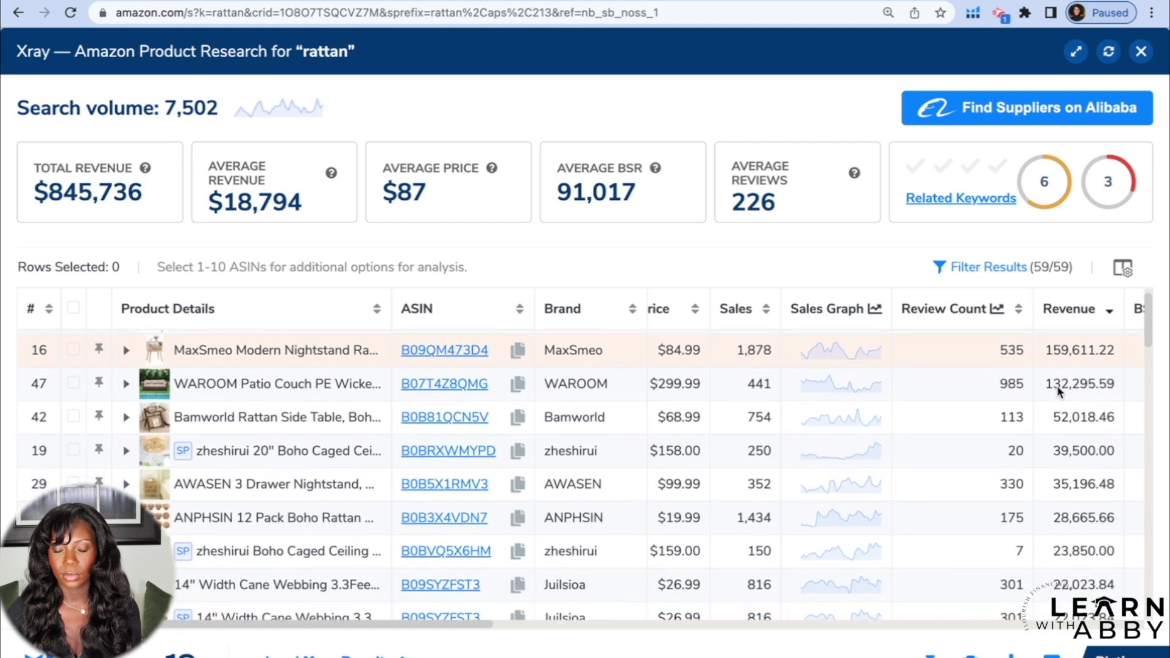
{"action": "scroll", "coordinate": [1056, 386], "scroll_direction": "up", "scroll_amount": 2}
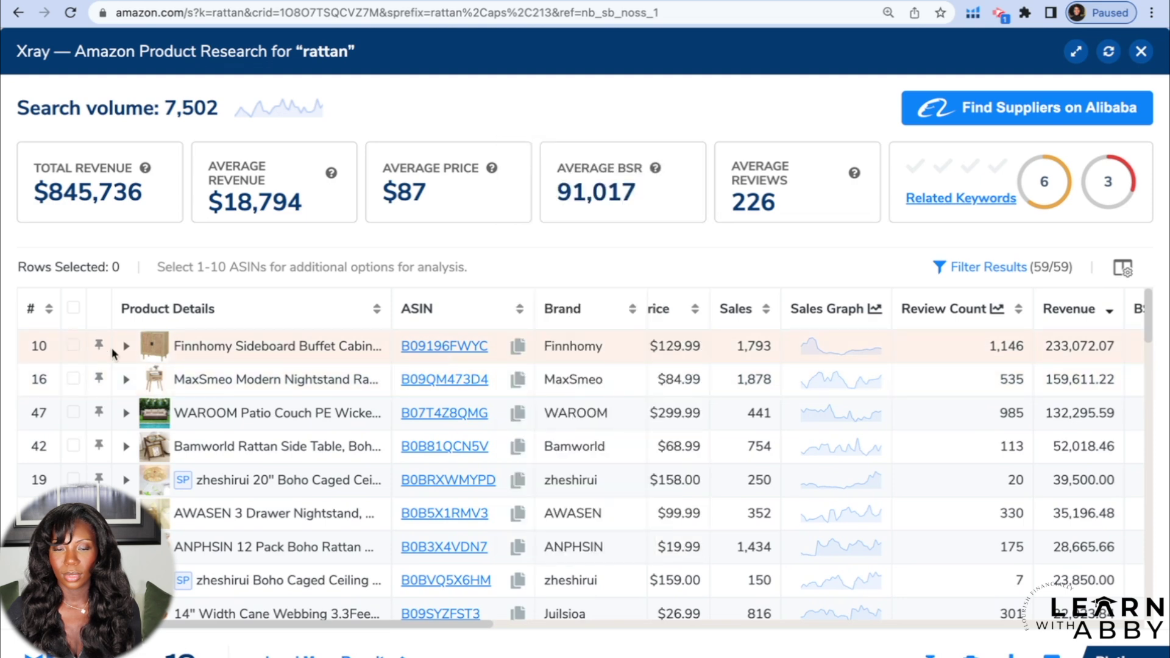
Step: Remove the Finnhomy sideboard buffet cabinet from the rattan Xray results
{"action": "left_click", "coordinate": [72, 347]}
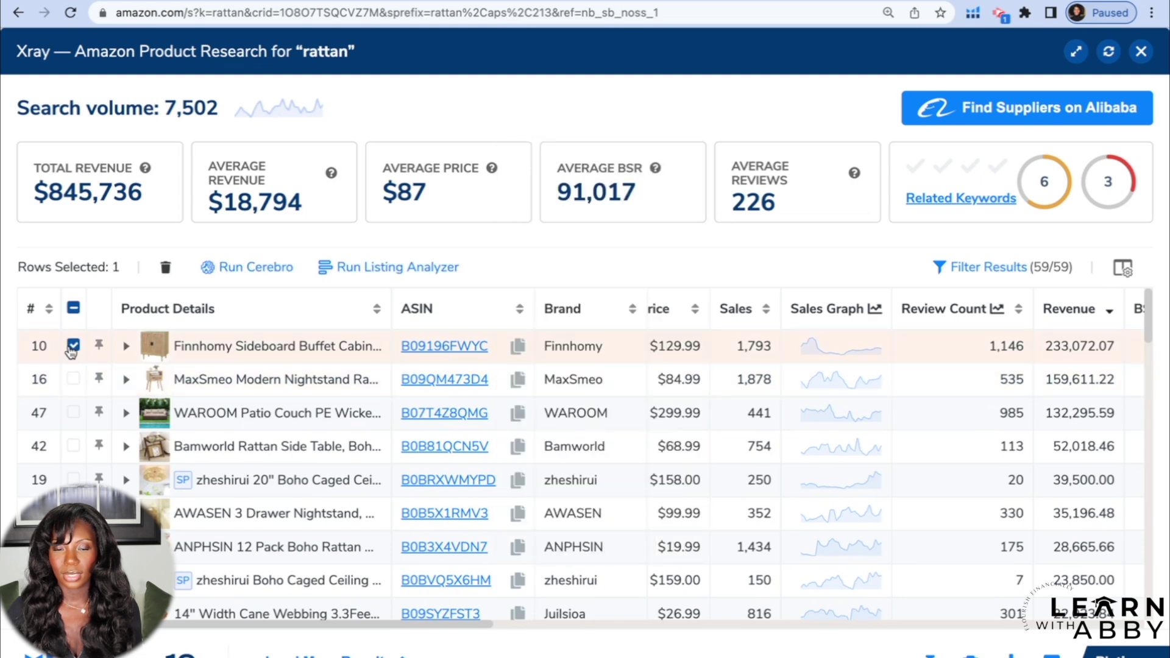
{"action": "left_click", "coordinate": [165, 269]}
{"action": "left_click", "coordinate": [616, 419]}
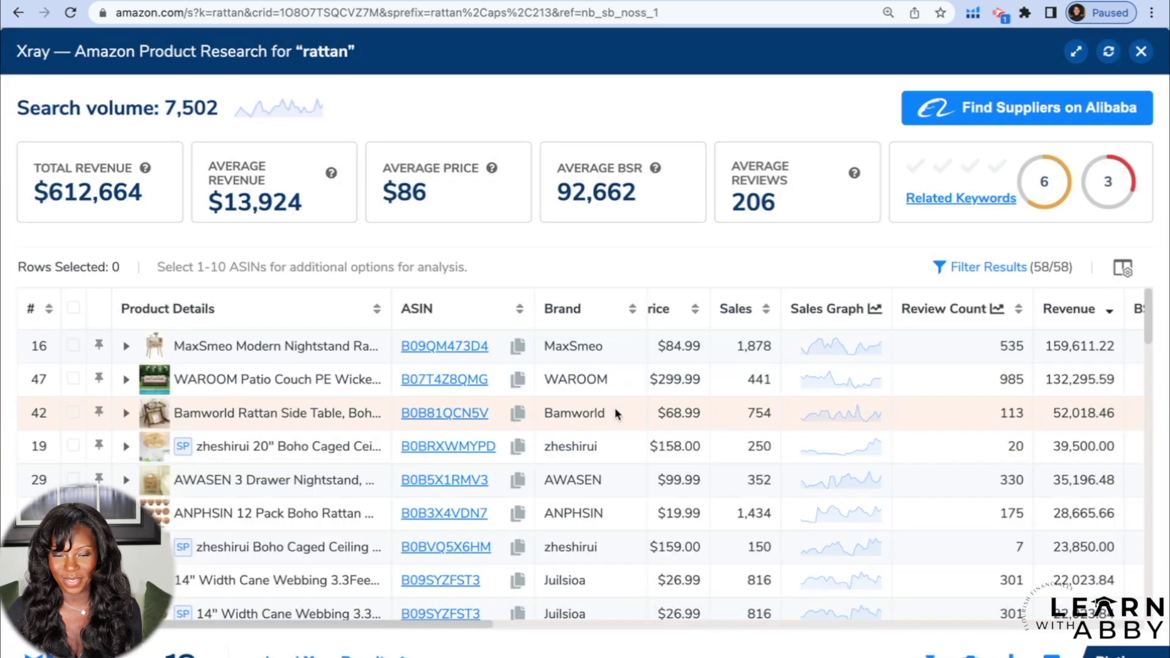
Step: Preview the top-revenue rattan products and remove the first seven, from the MaxSmeo nightstand through the second zheshirui ceiling light, from the Xray results
{"action": "mouse_move", "coordinate": [419, 356]}
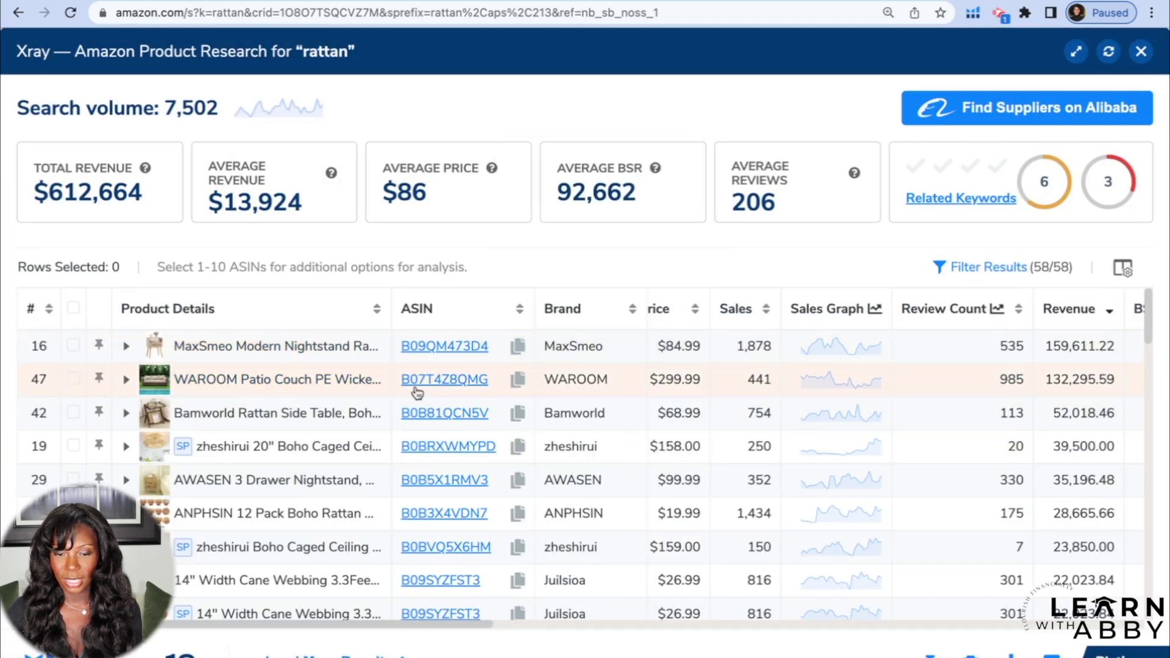
{"action": "mouse_move", "coordinate": [447, 421]}
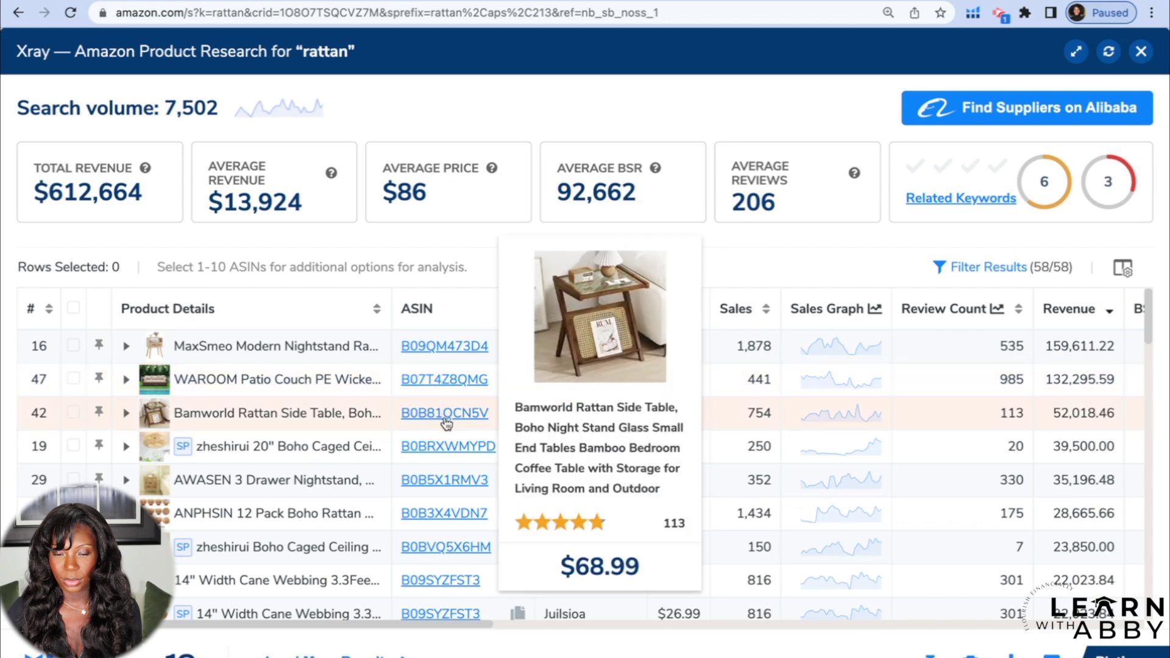
{"action": "mouse_move", "coordinate": [442, 450]}
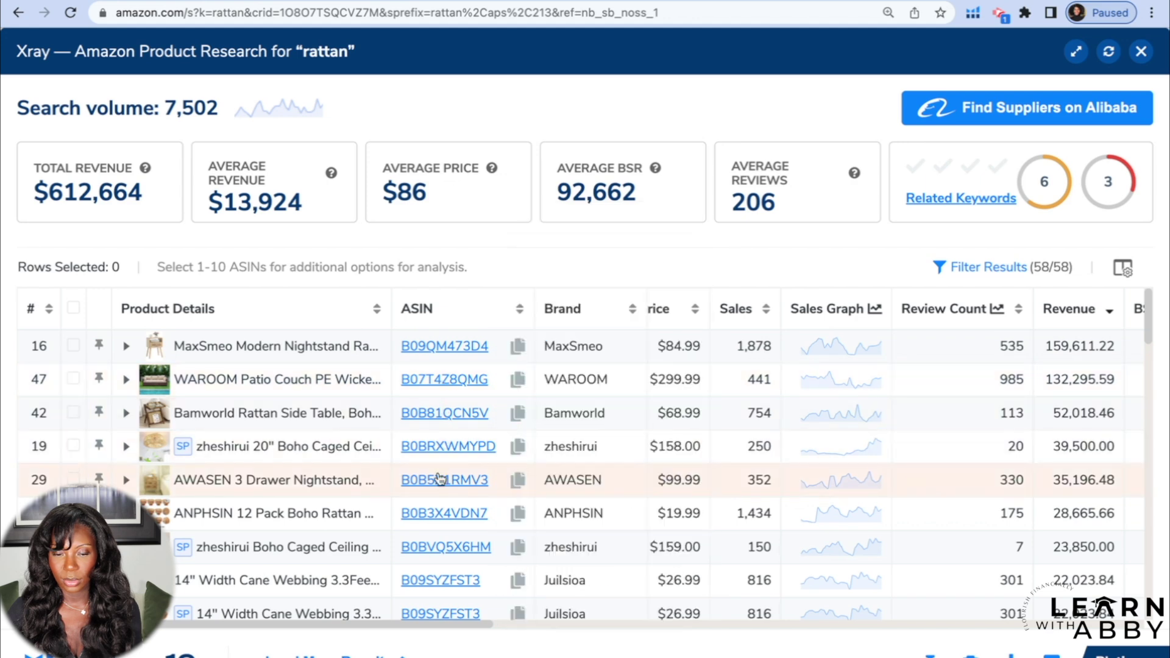
{"action": "mouse_move", "coordinate": [440, 517]}
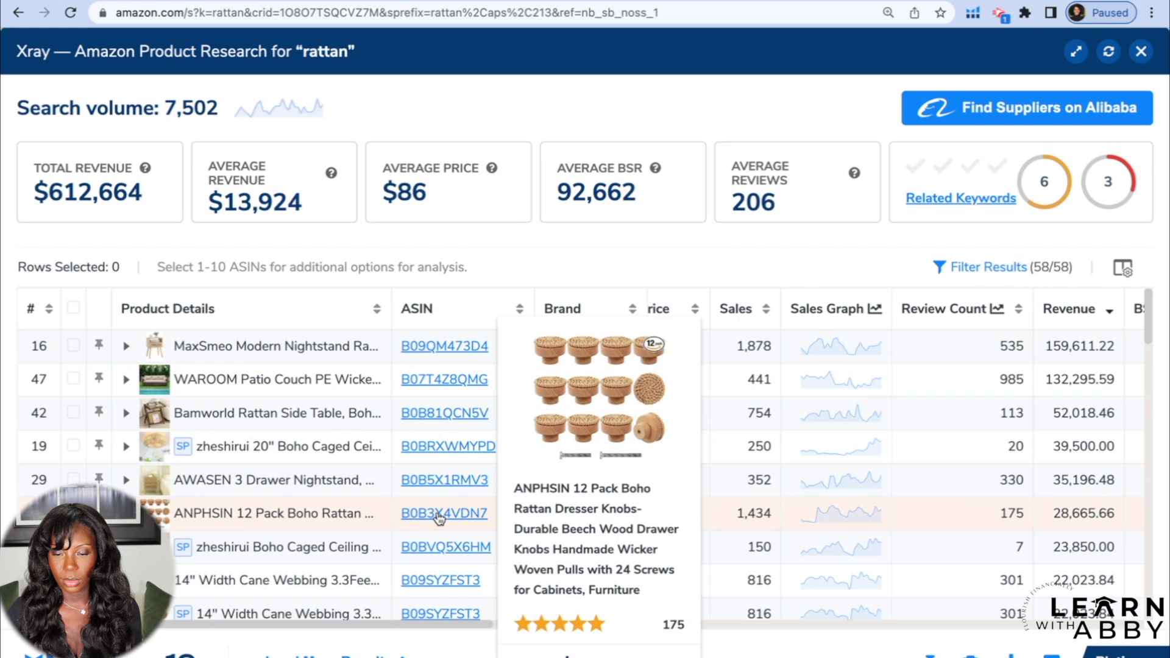
{"action": "mouse_move", "coordinate": [439, 556]}
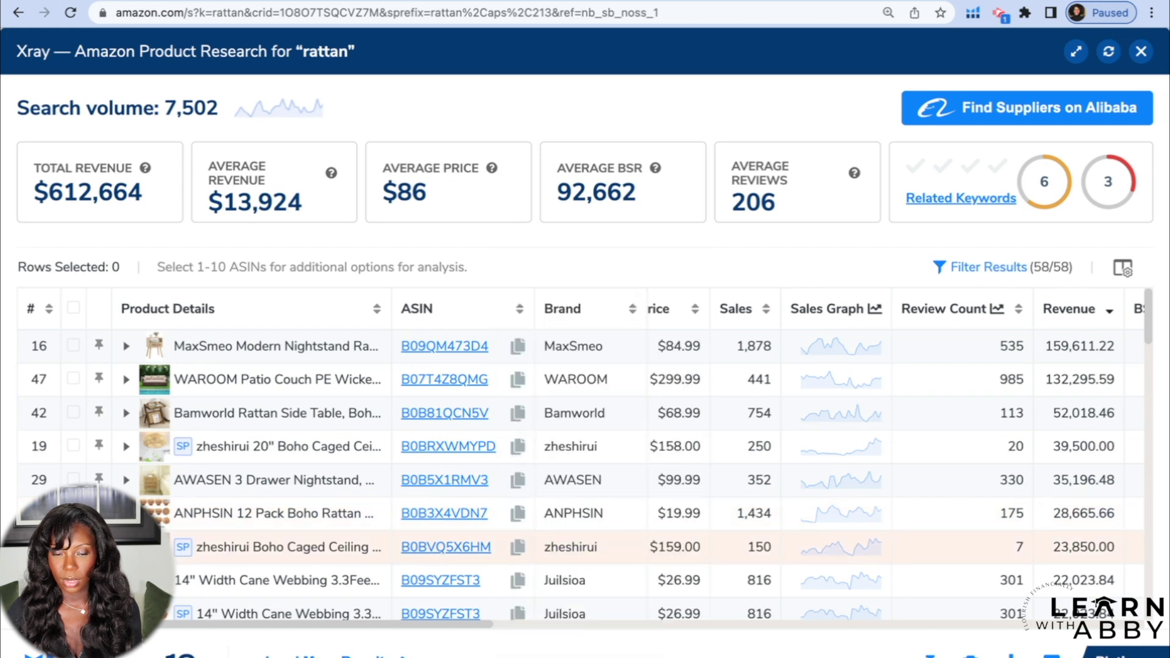
{"action": "left_click", "coordinate": [74, 547]}
{"action": "left_click", "coordinate": [73, 479]}
{"action": "left_click", "coordinate": [73, 446]}
{"action": "left_click", "coordinate": [73, 413]}
{"action": "left_click", "coordinate": [74, 380]}
{"action": "left_click", "coordinate": [73, 345]}
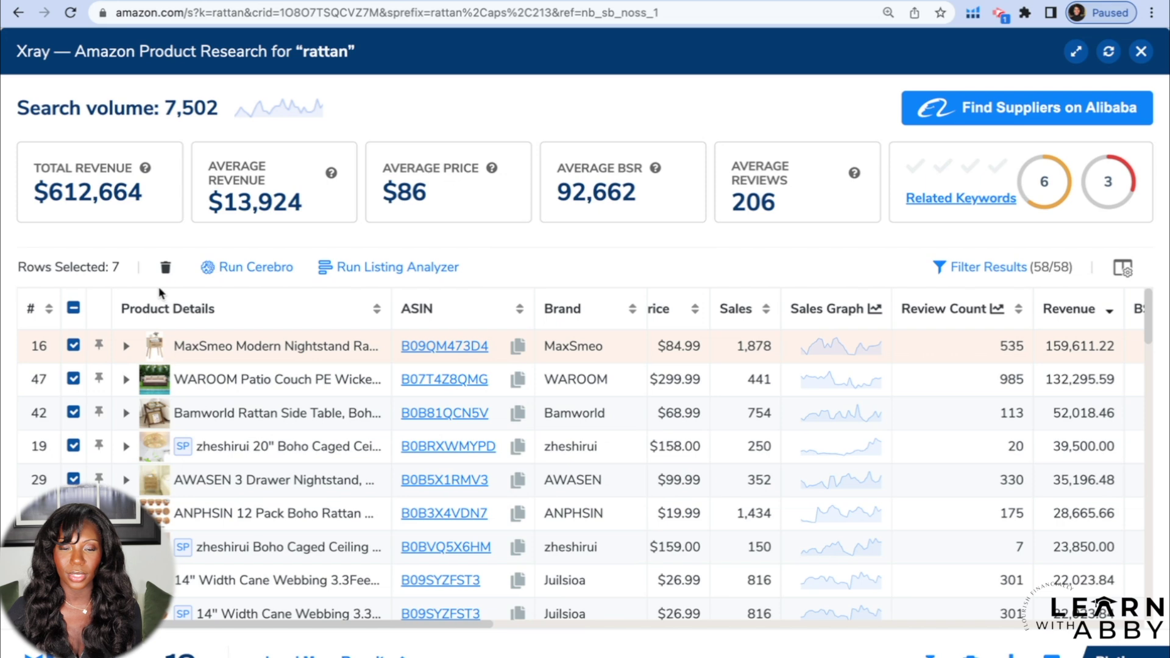
{"action": "left_click", "coordinate": [167, 268]}
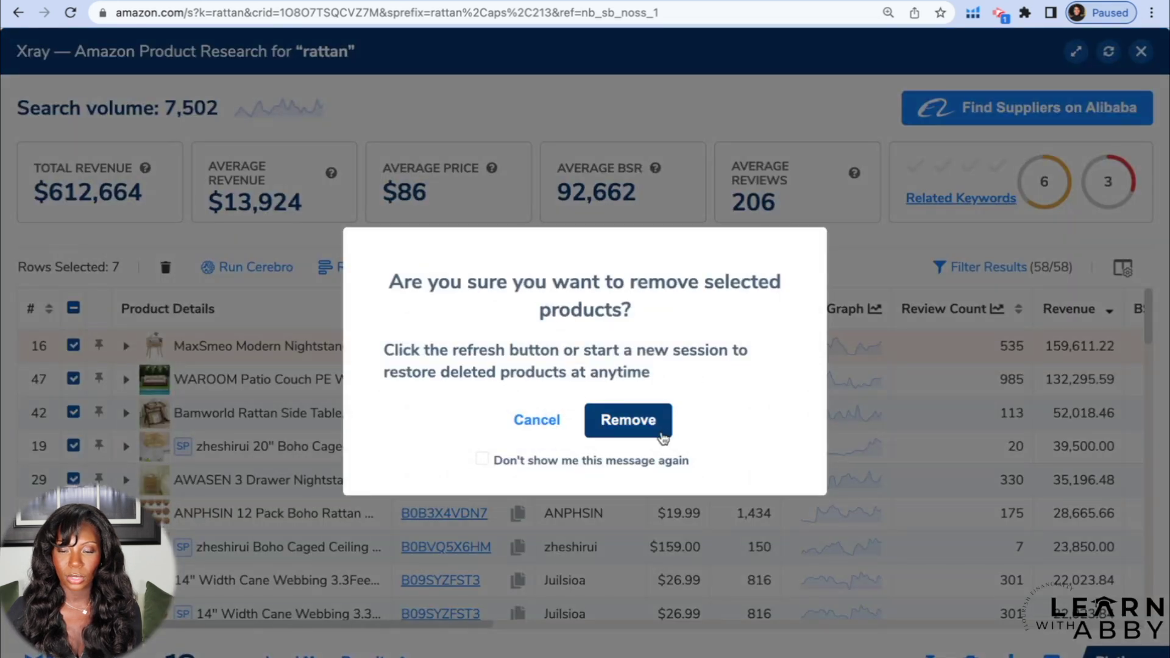
{"action": "left_click", "coordinate": [661, 431]}
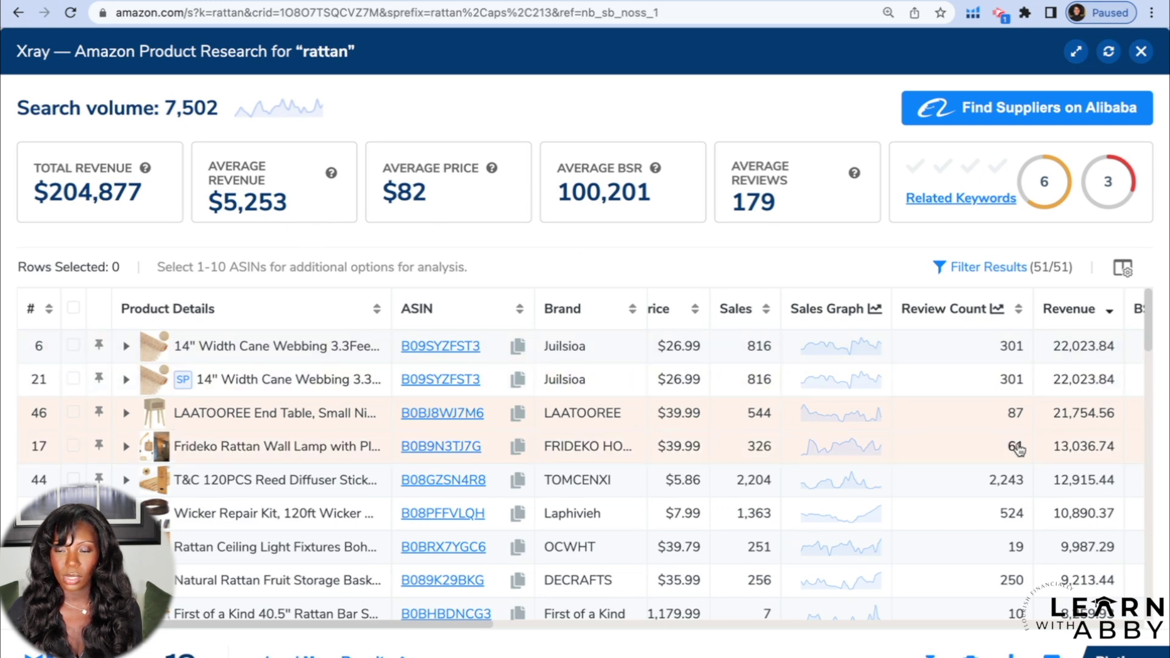
Step: Remove the LAATOOREE end table and the Frideko rattan wall lamp from the Xray results
{"action": "scroll", "coordinate": [1015, 424], "scroll_direction": "right", "scroll_amount": 5}
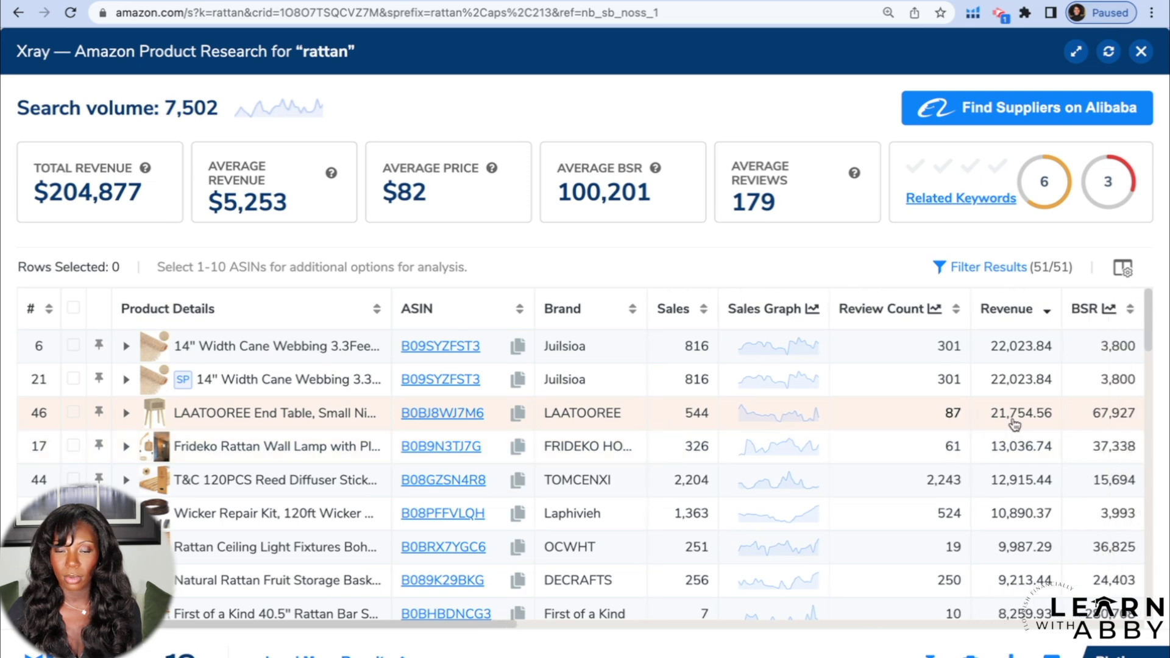
{"action": "scroll", "coordinate": [1014, 425], "scroll_direction": "left", "scroll_amount": 5}
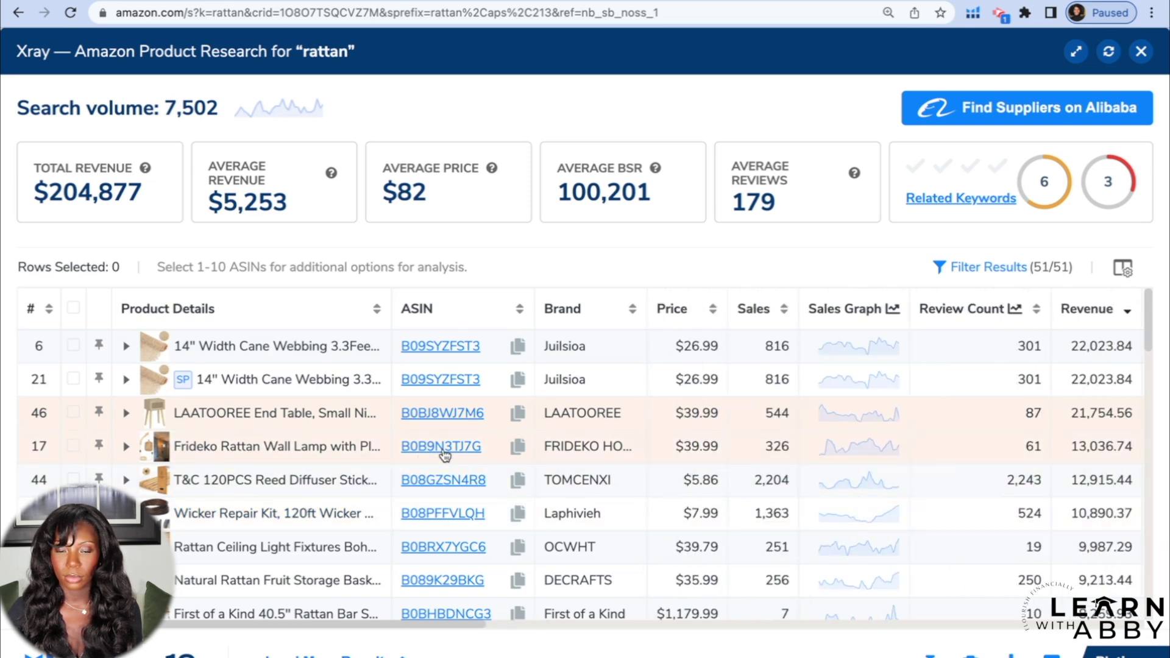
{"action": "left_click", "coordinate": [73, 413]}
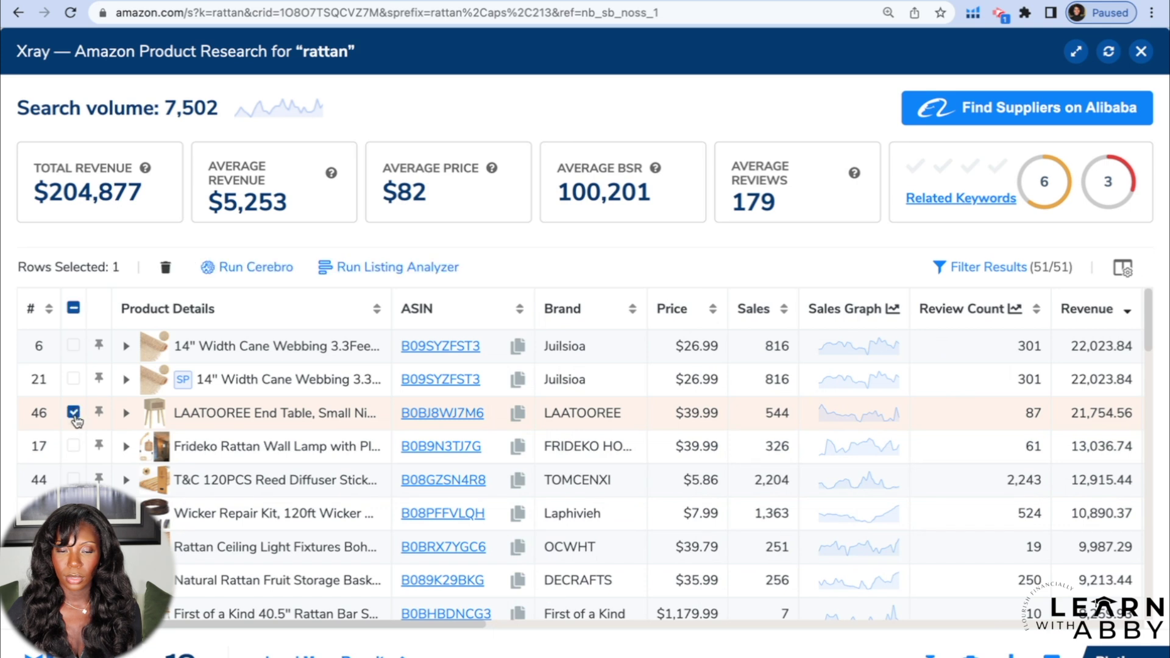
{"action": "left_click", "coordinate": [73, 446]}
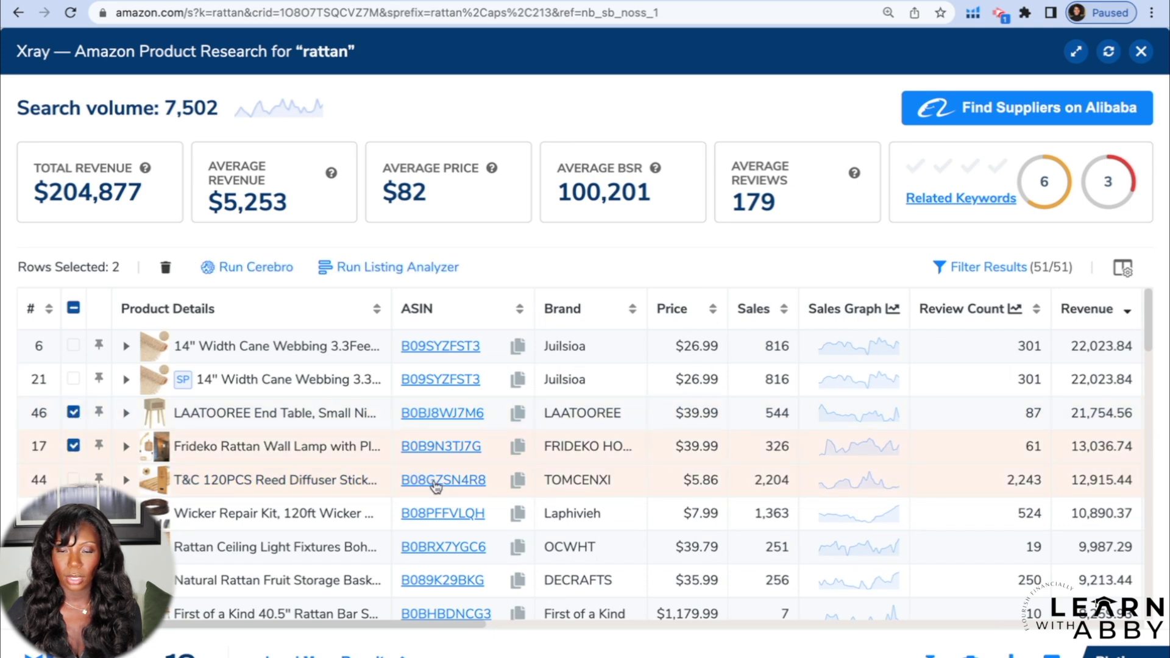
{"action": "mouse_move", "coordinate": [435, 486]}
{"action": "left_click", "coordinate": [166, 266]}
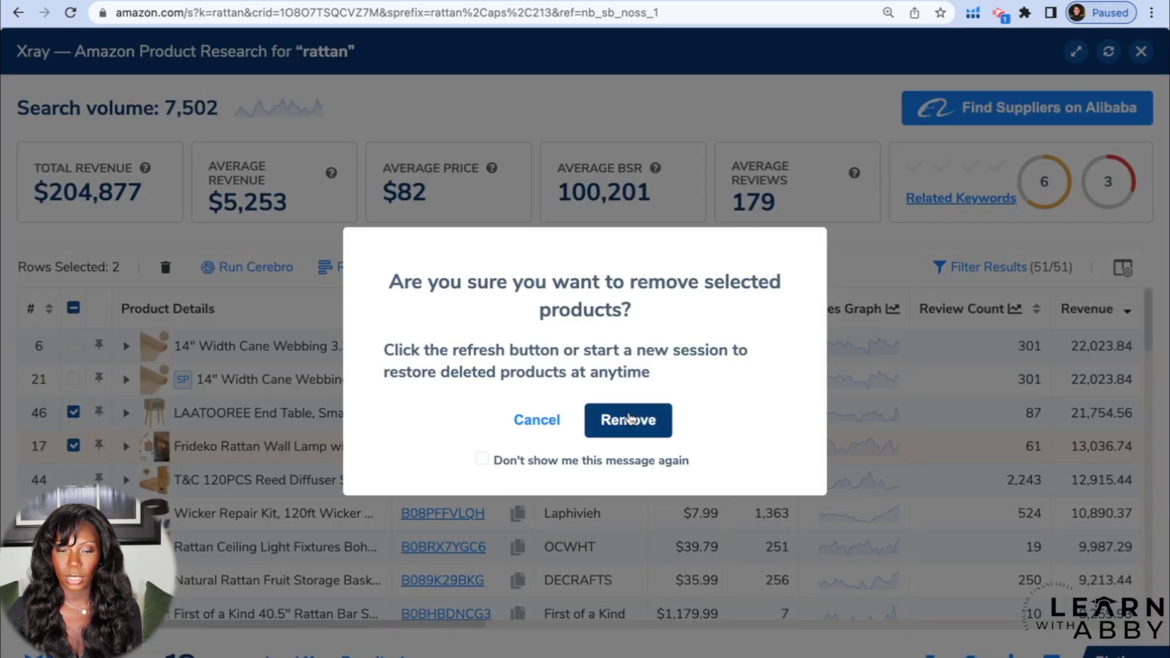
{"action": "left_click", "coordinate": [629, 418]}
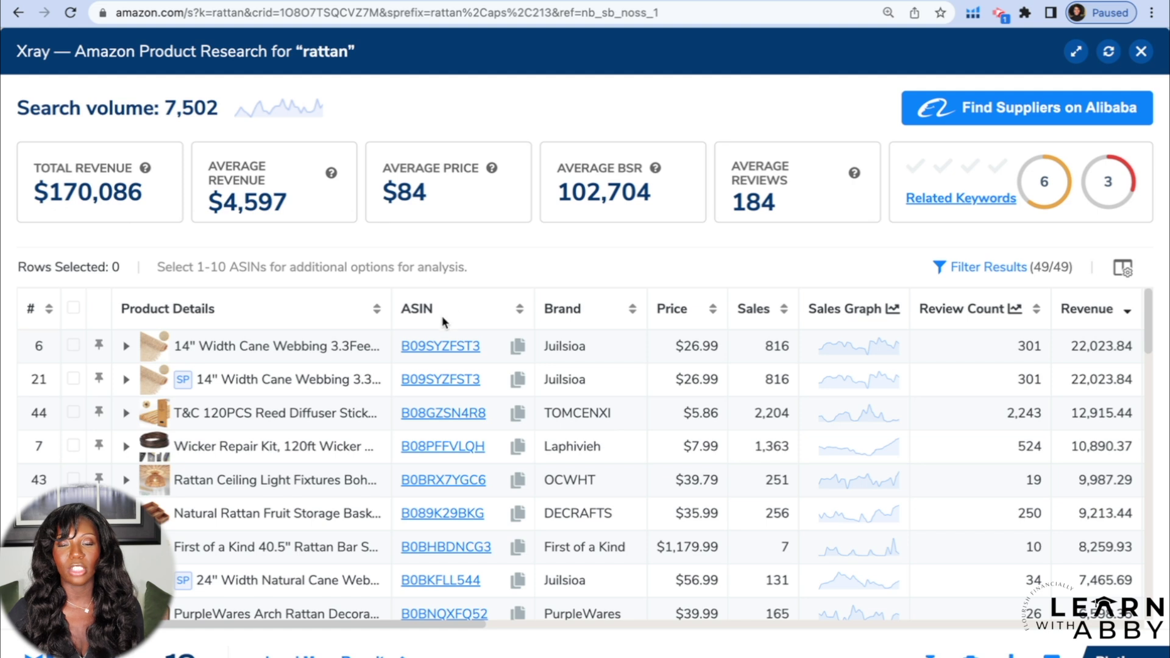
{"action": "mouse_move", "coordinate": [431, 351]}
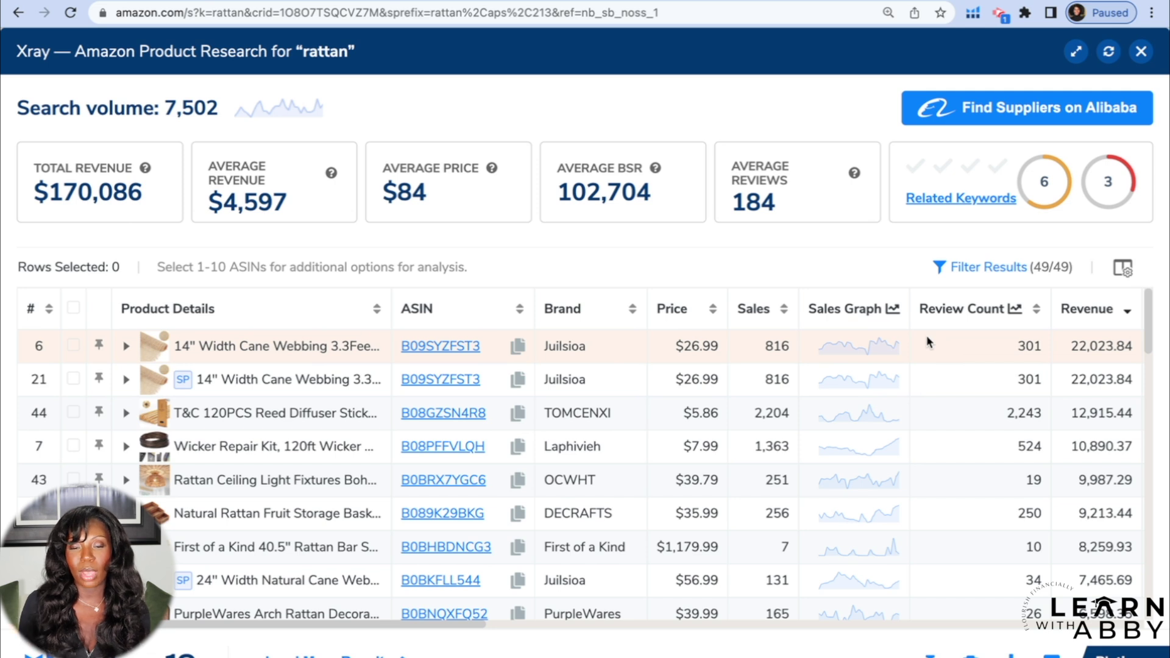
Step: Open the top-revenue 14" cane webbing listing and review the range of products in its Juilsioa brand store
{"action": "left_click", "coordinate": [463, 349]}
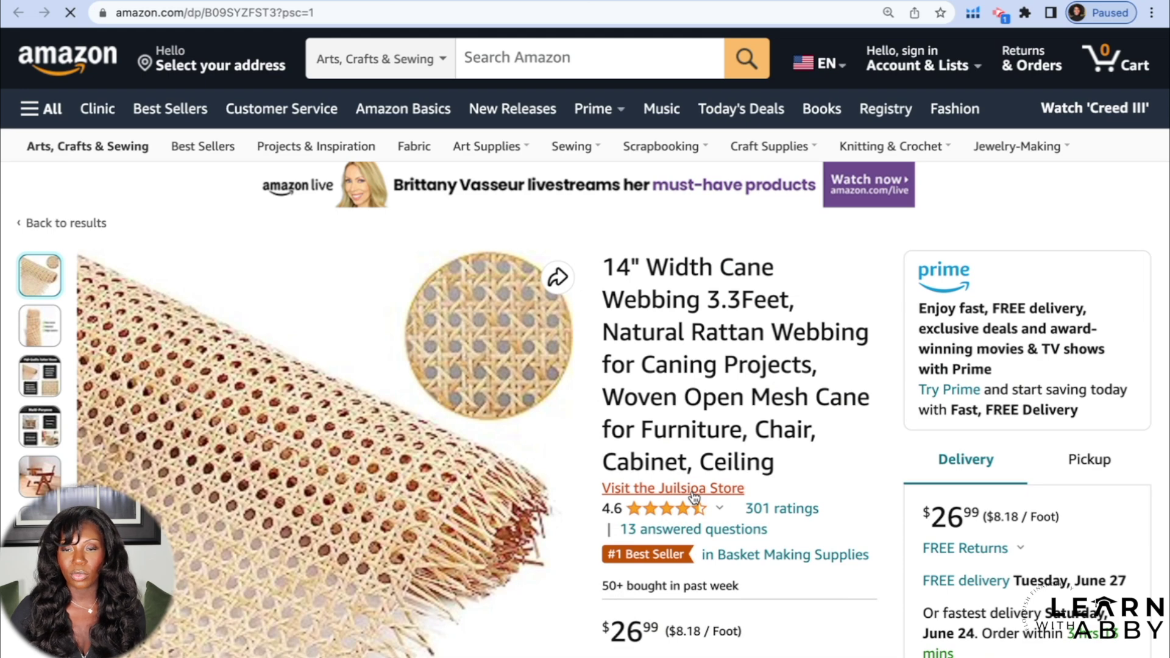
{"action": "left_click", "coordinate": [693, 491]}
{"action": "scroll", "coordinate": [698, 364], "scroll_direction": "down", "scroll_amount": 10}
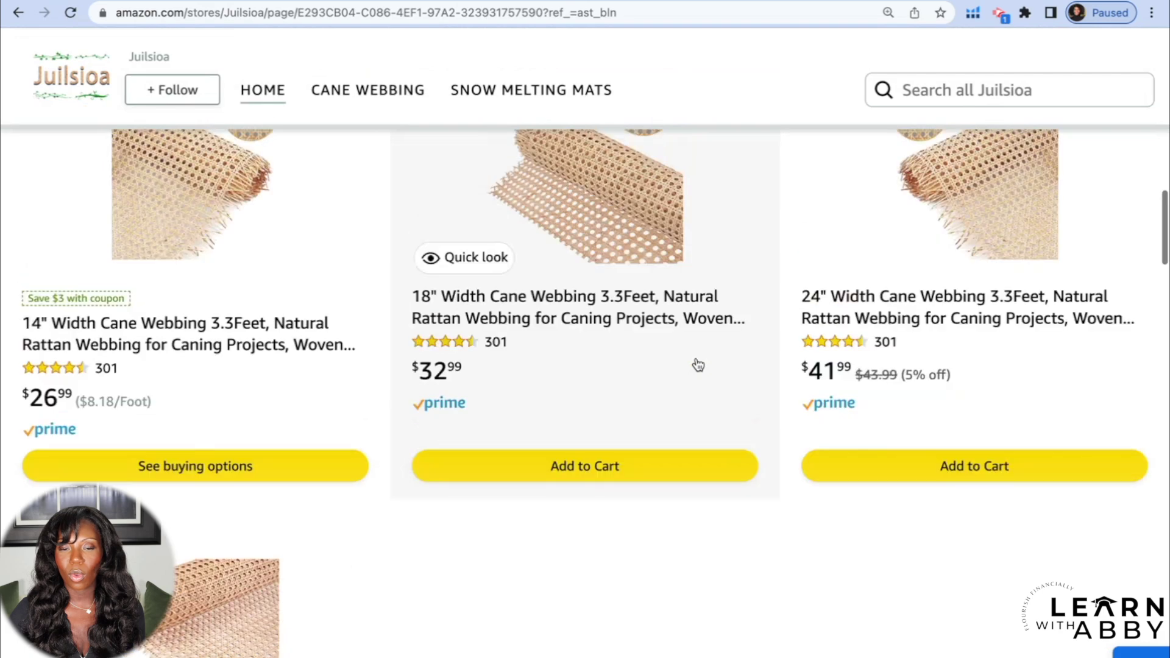
{"action": "scroll", "coordinate": [698, 363], "scroll_direction": "down", "scroll_amount": 8}
{"action": "scroll", "coordinate": [698, 364], "scroll_direction": "down", "scroll_amount": 15}
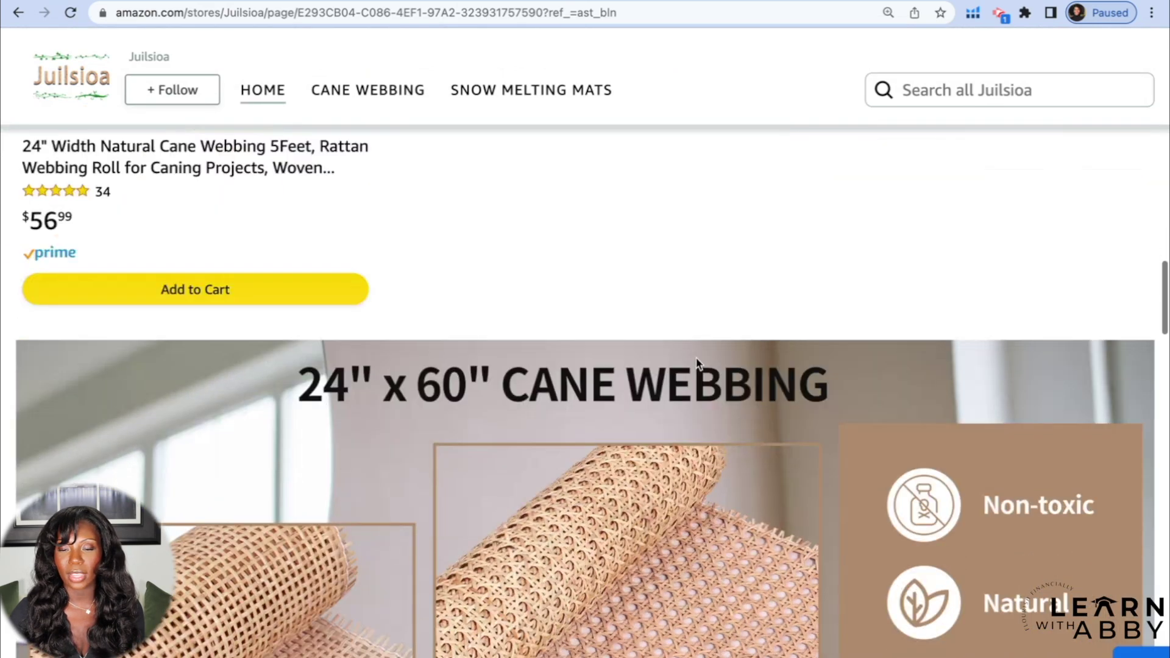
{"action": "scroll", "coordinate": [696, 358], "scroll_direction": "down", "scroll_amount": 2}
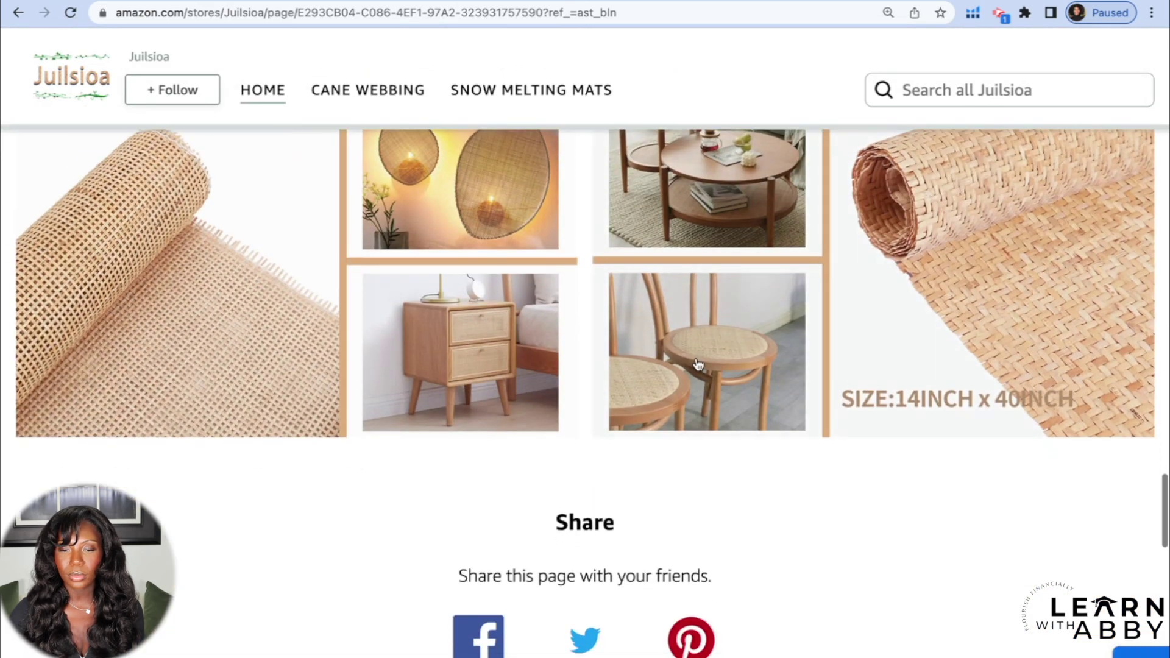
{"action": "scroll", "coordinate": [698, 362], "scroll_direction": "up", "scroll_amount": 15}
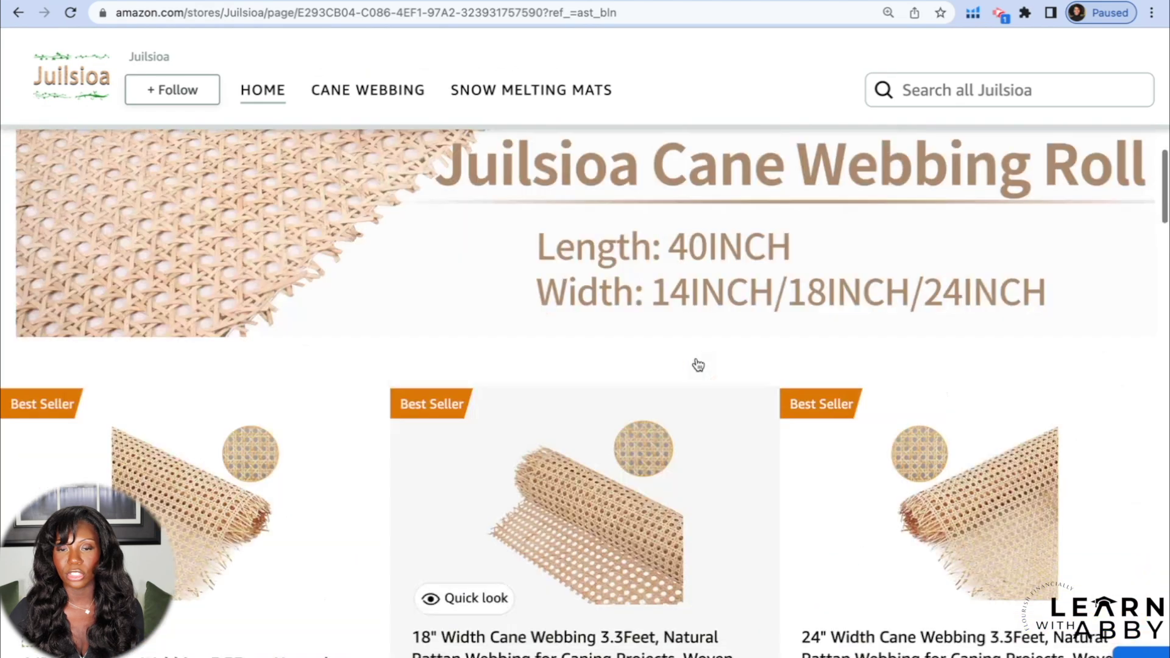
Step: Look through the Snow Melting Mats page of the Juilsioa store
{"action": "left_click", "coordinate": [531, 90]}
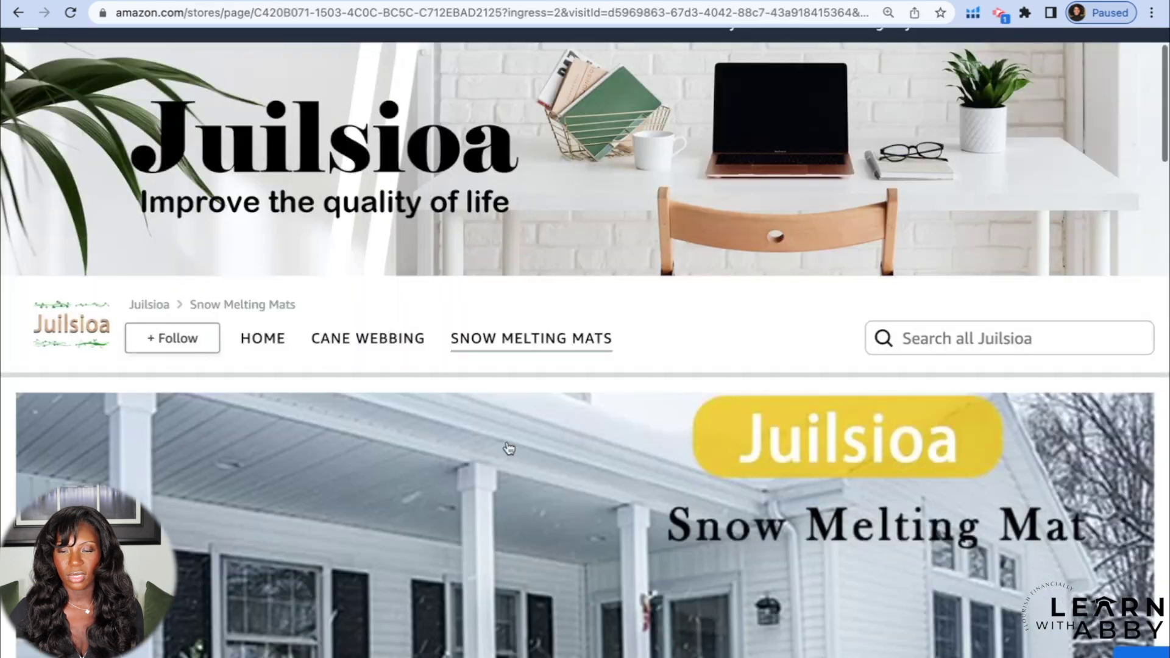
{"action": "scroll", "coordinate": [510, 449], "scroll_direction": "down", "scroll_amount": 5}
{"action": "scroll", "coordinate": [509, 450], "scroll_direction": "down", "scroll_amount": 10}
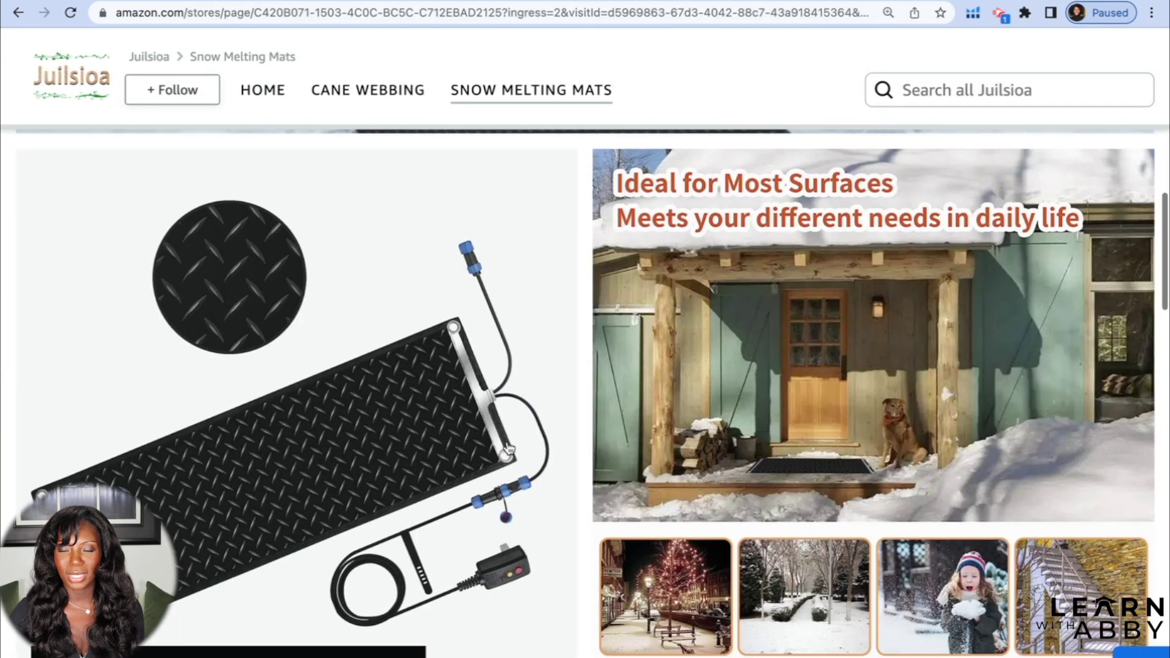
{"action": "scroll", "coordinate": [509, 450], "scroll_direction": "down", "scroll_amount": 4}
{"action": "scroll", "coordinate": [510, 449], "scroll_direction": "up", "scroll_amount": 15}
{"action": "scroll", "coordinate": [509, 449], "scroll_direction": "up", "scroll_amount": 1}
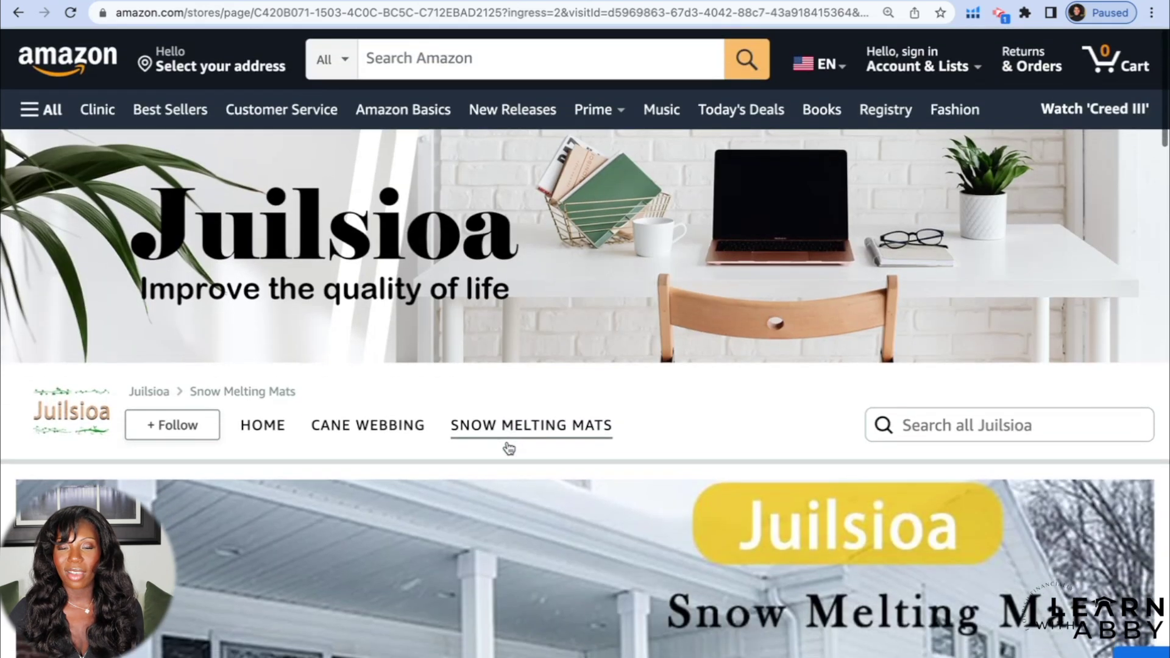